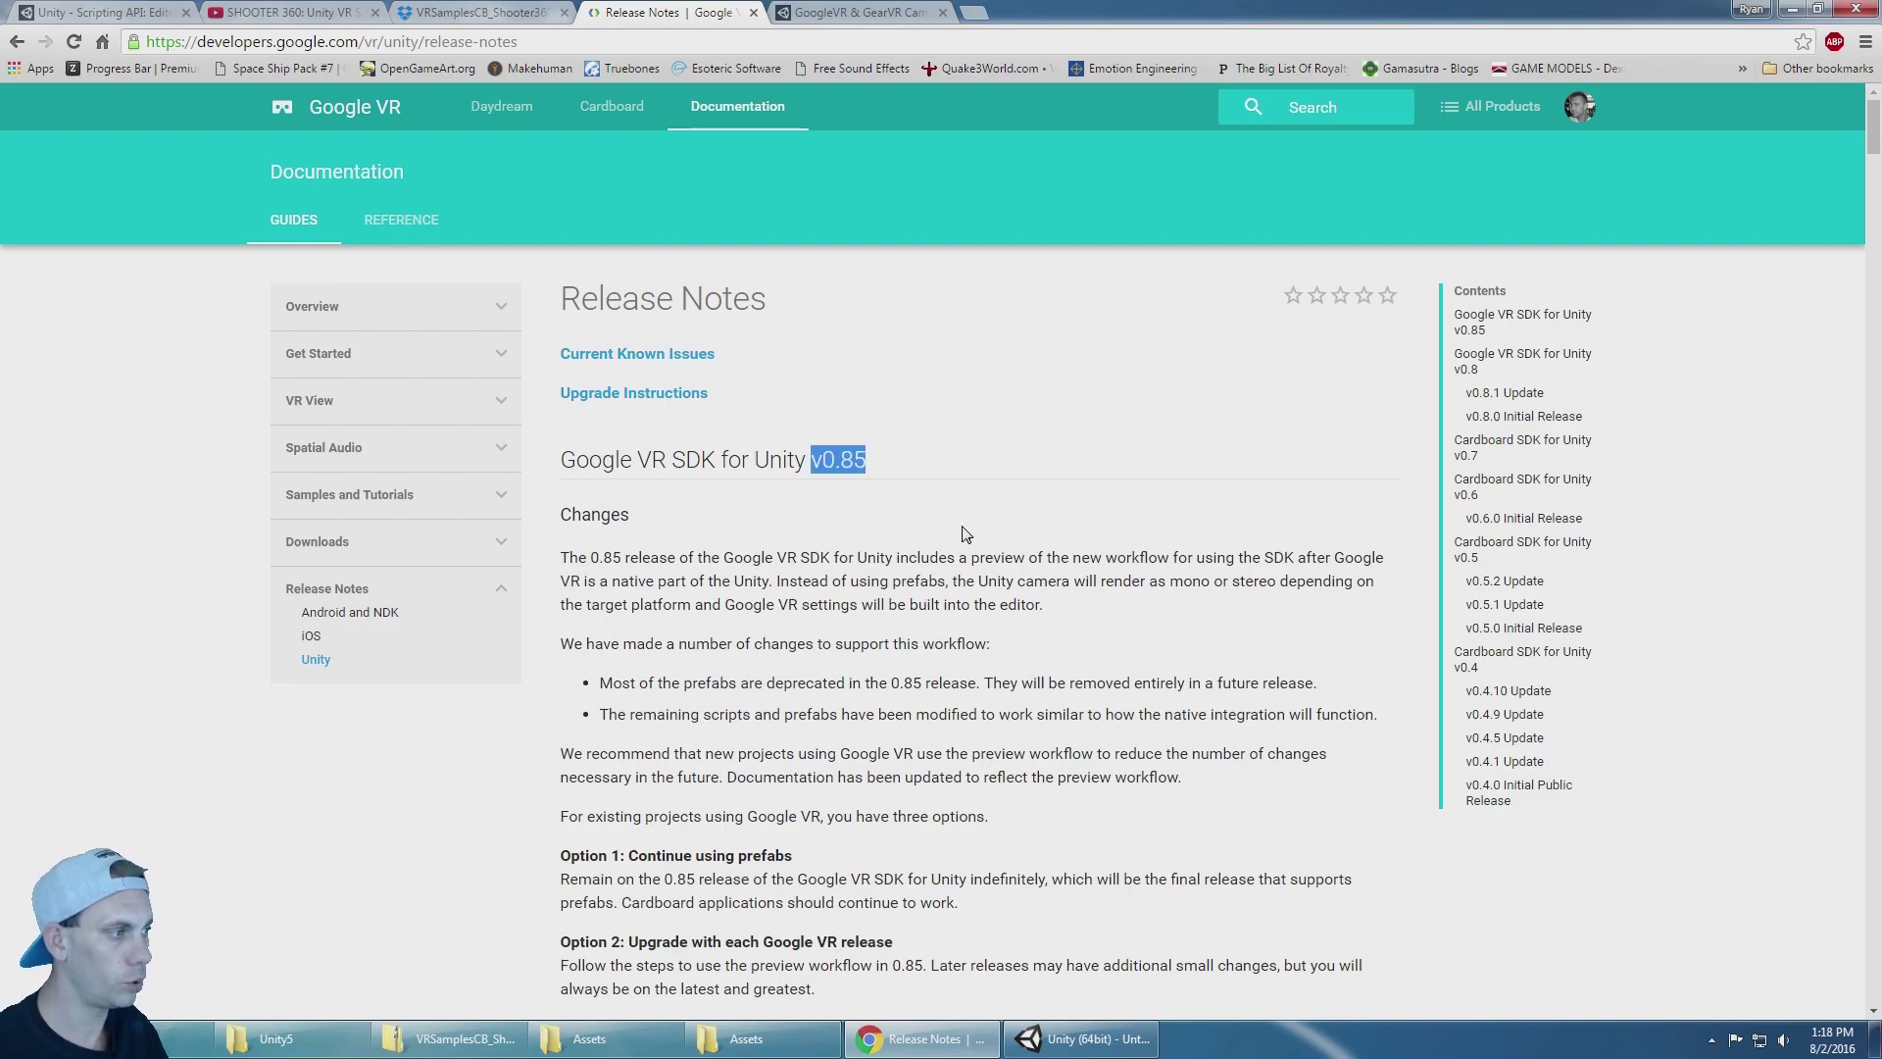
Step: Review the upgrade instructions in the Google VR SDK for Unity v0.85 release notes and check the empty Unity project
{"action": "scroll", "coordinate": [966, 534], "scroll_direction": "down", "scroll_amount": 7}
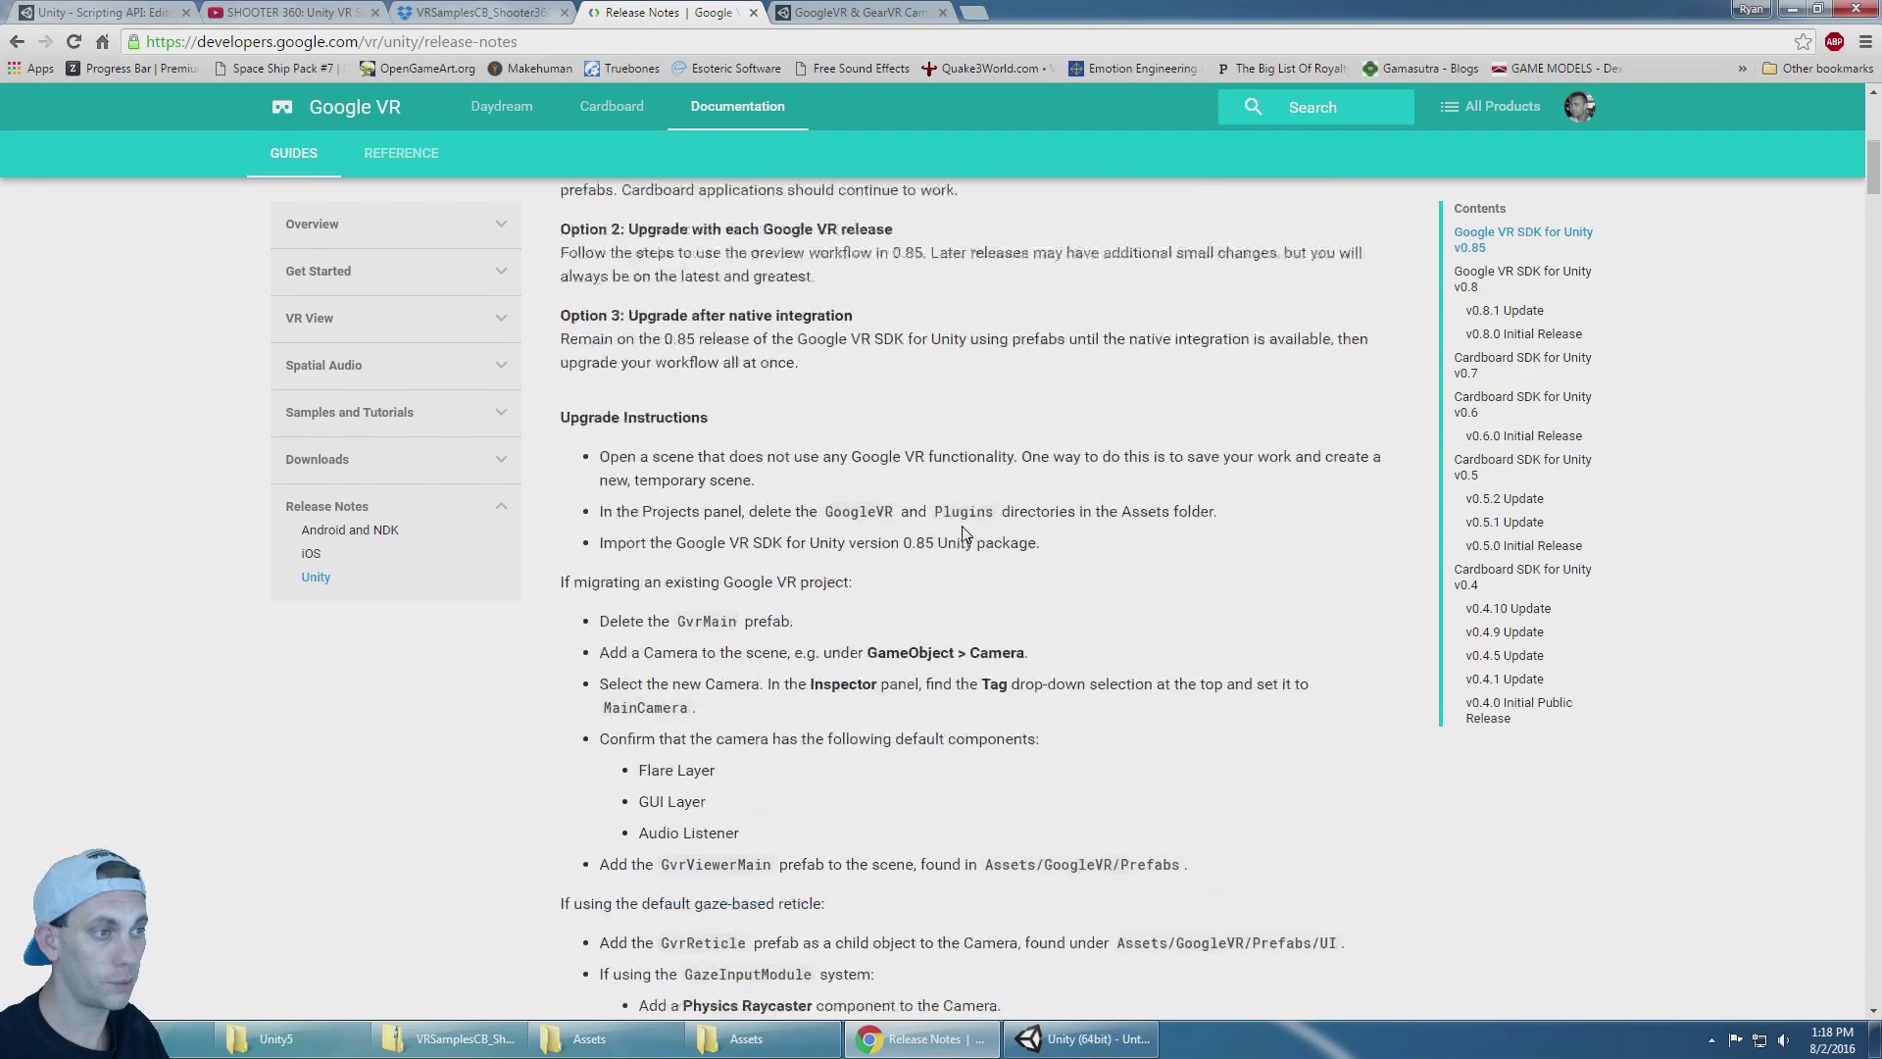
{"action": "scroll", "coordinate": [963, 535], "scroll_direction": "down", "scroll_amount": 2}
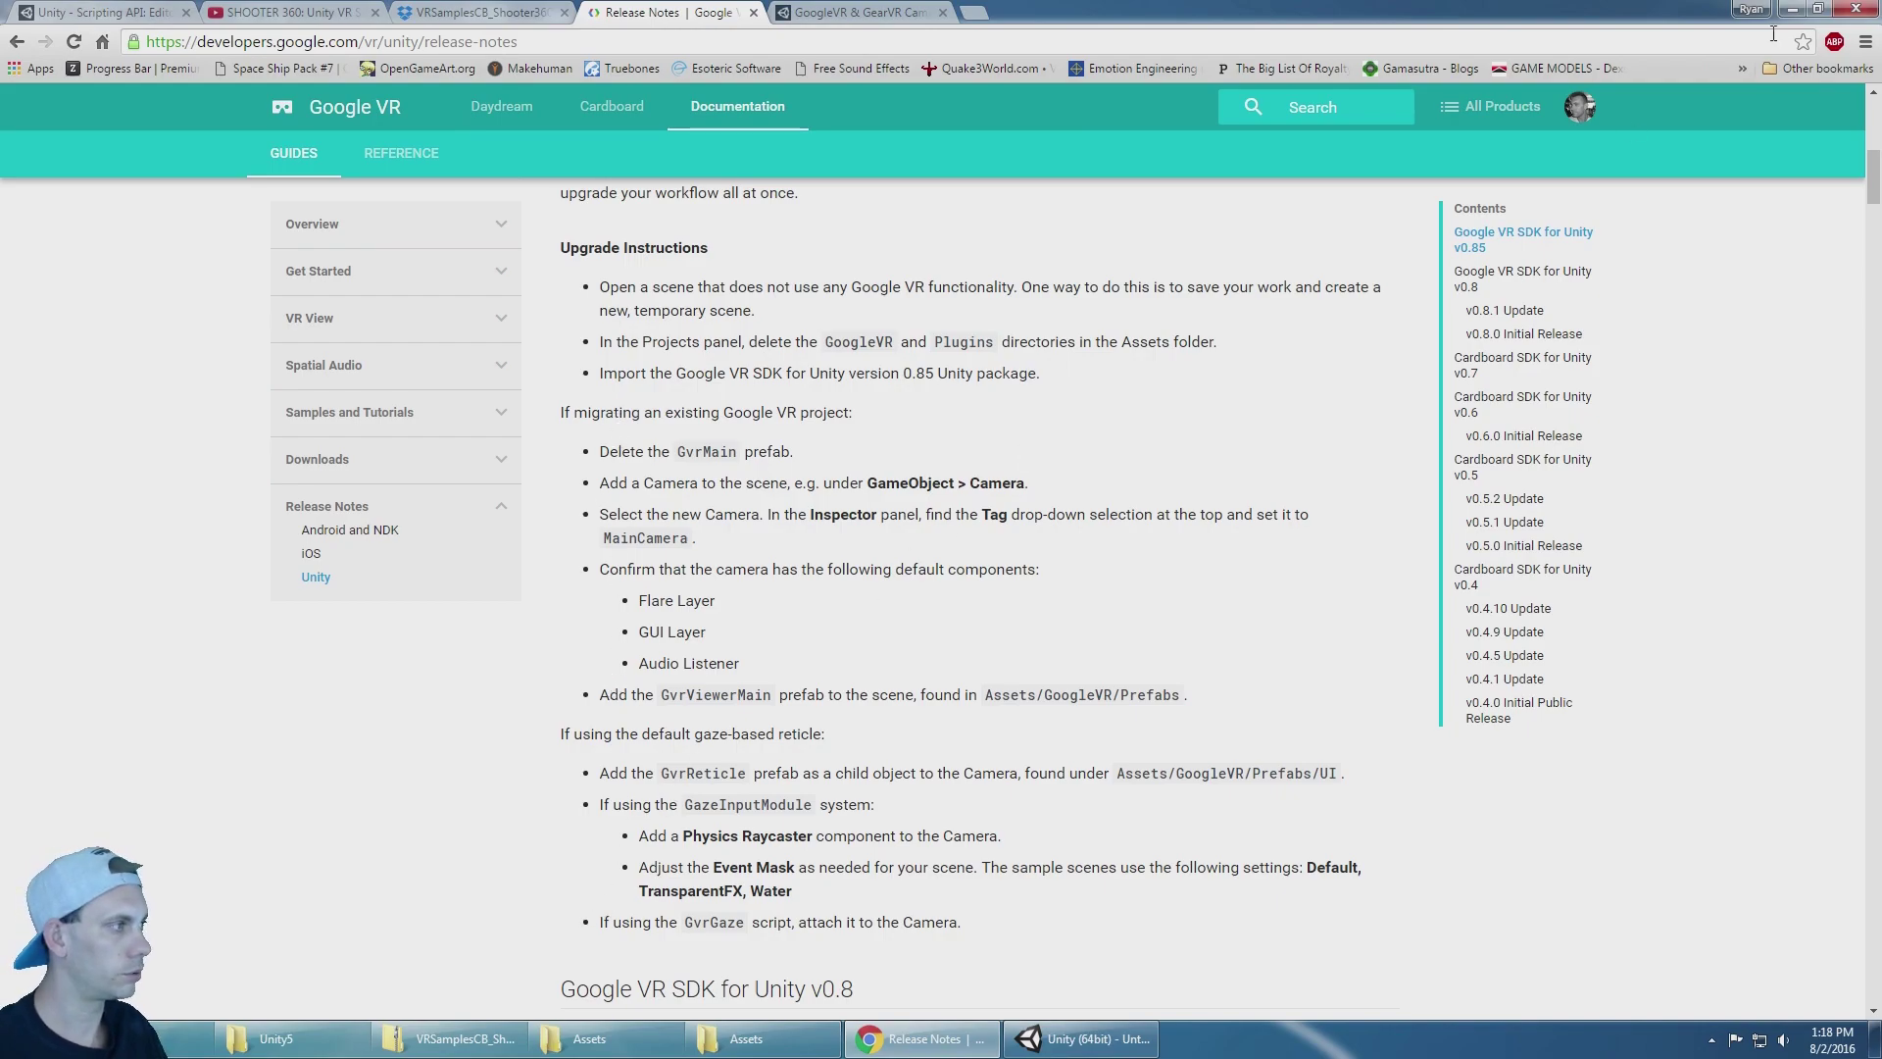
{"action": "left_click", "coordinate": [1793, 11]}
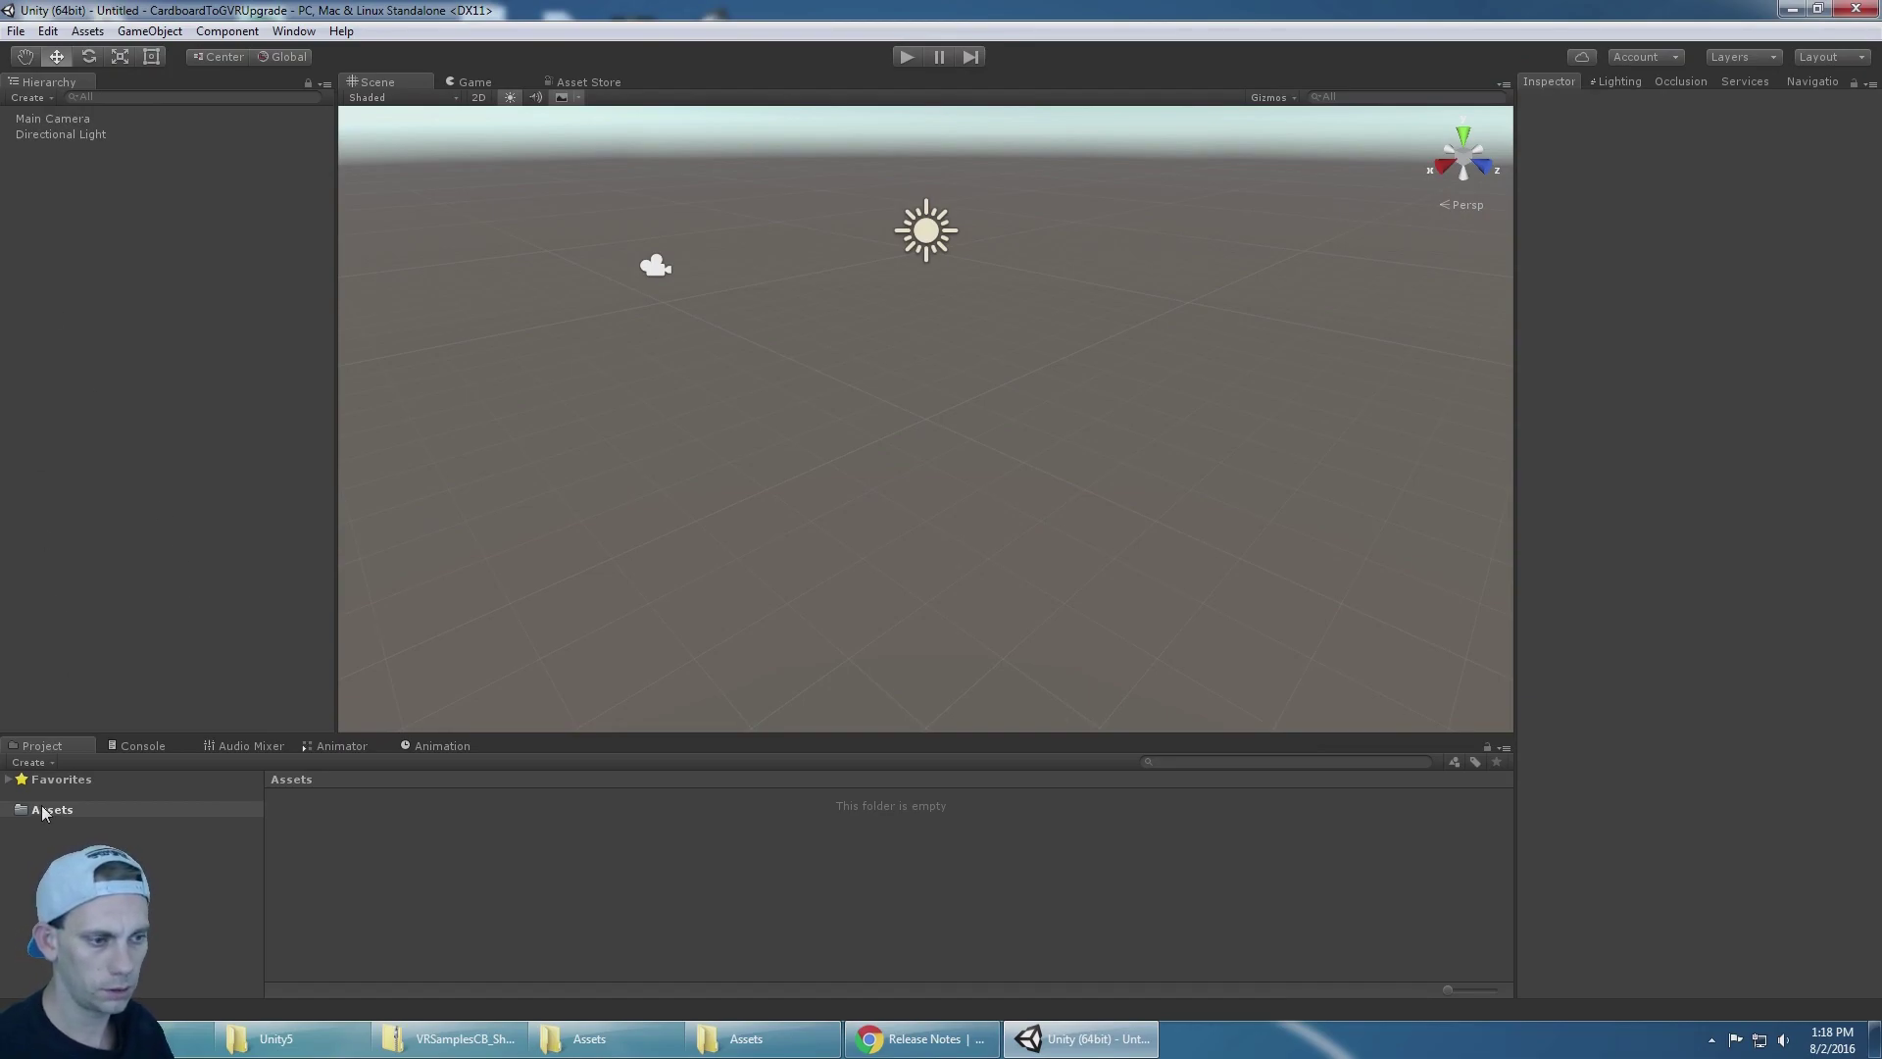
{"action": "left_click", "coordinate": [1059, 1045]}
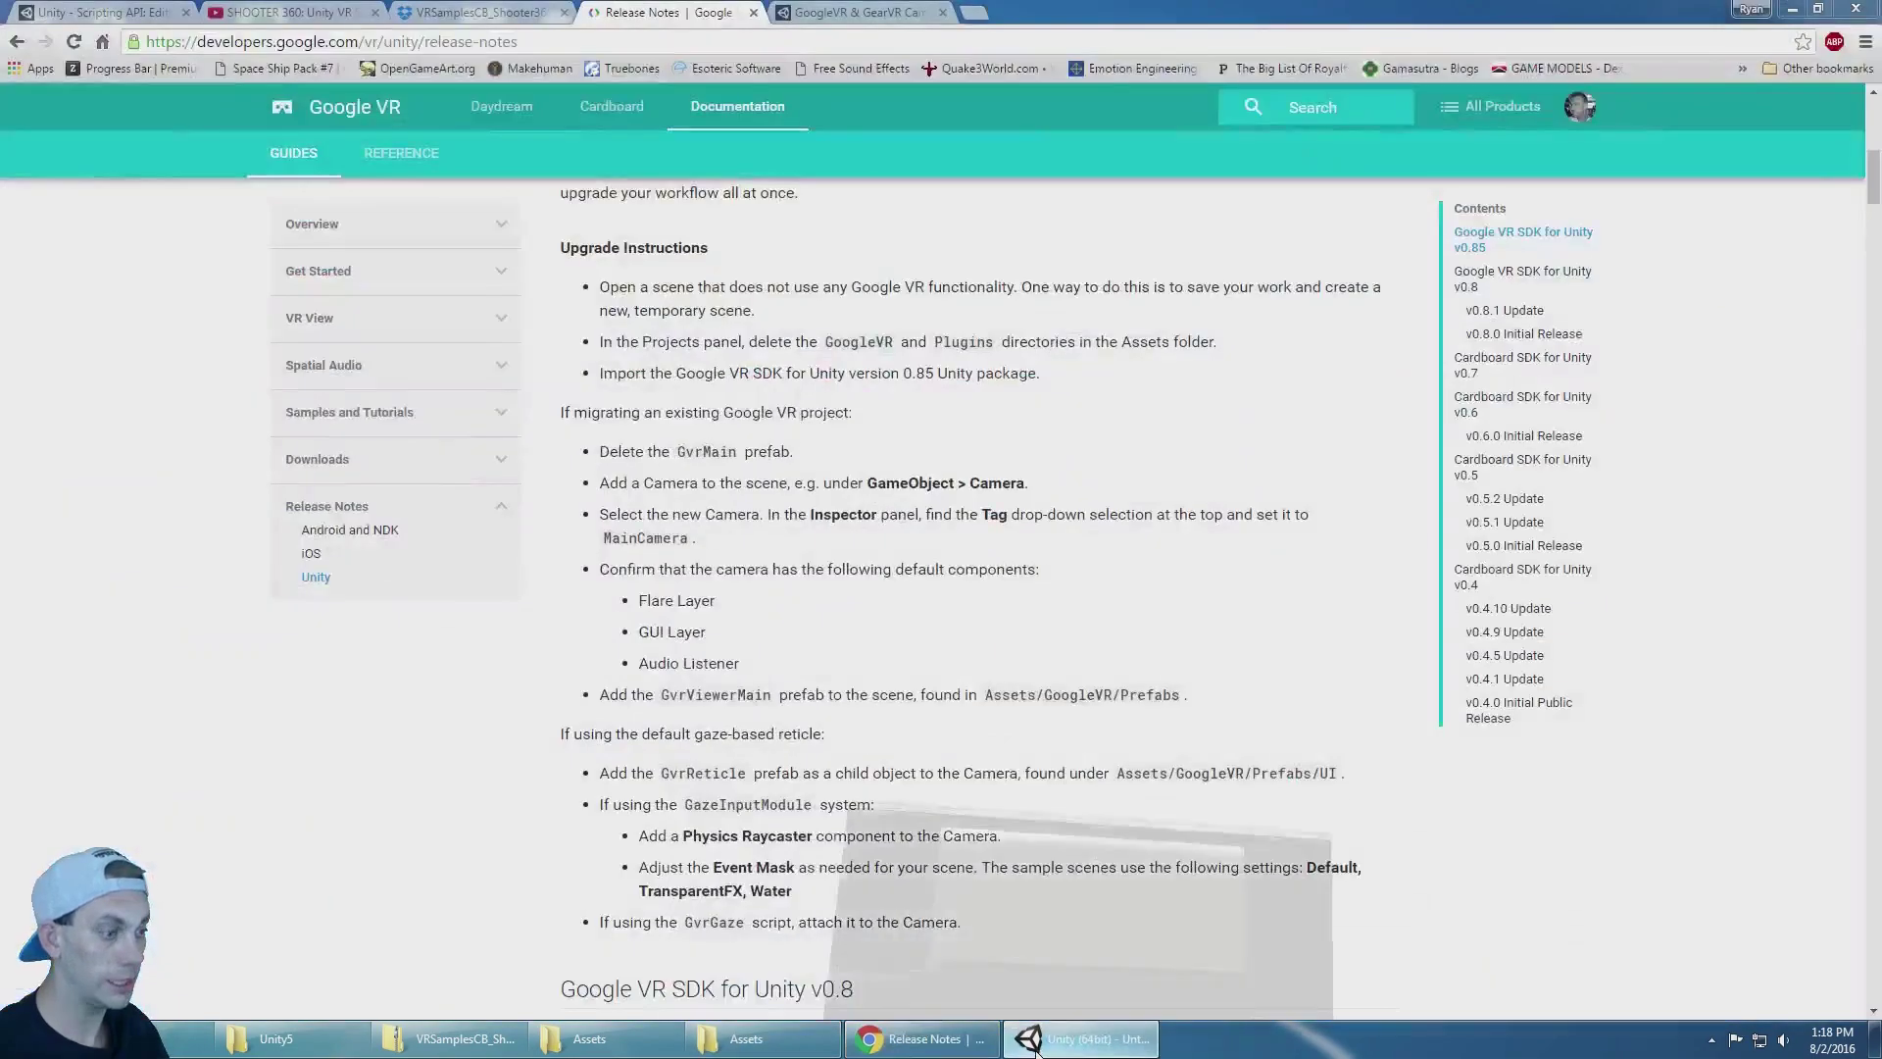
{"action": "left_click", "coordinate": [1032, 1043]}
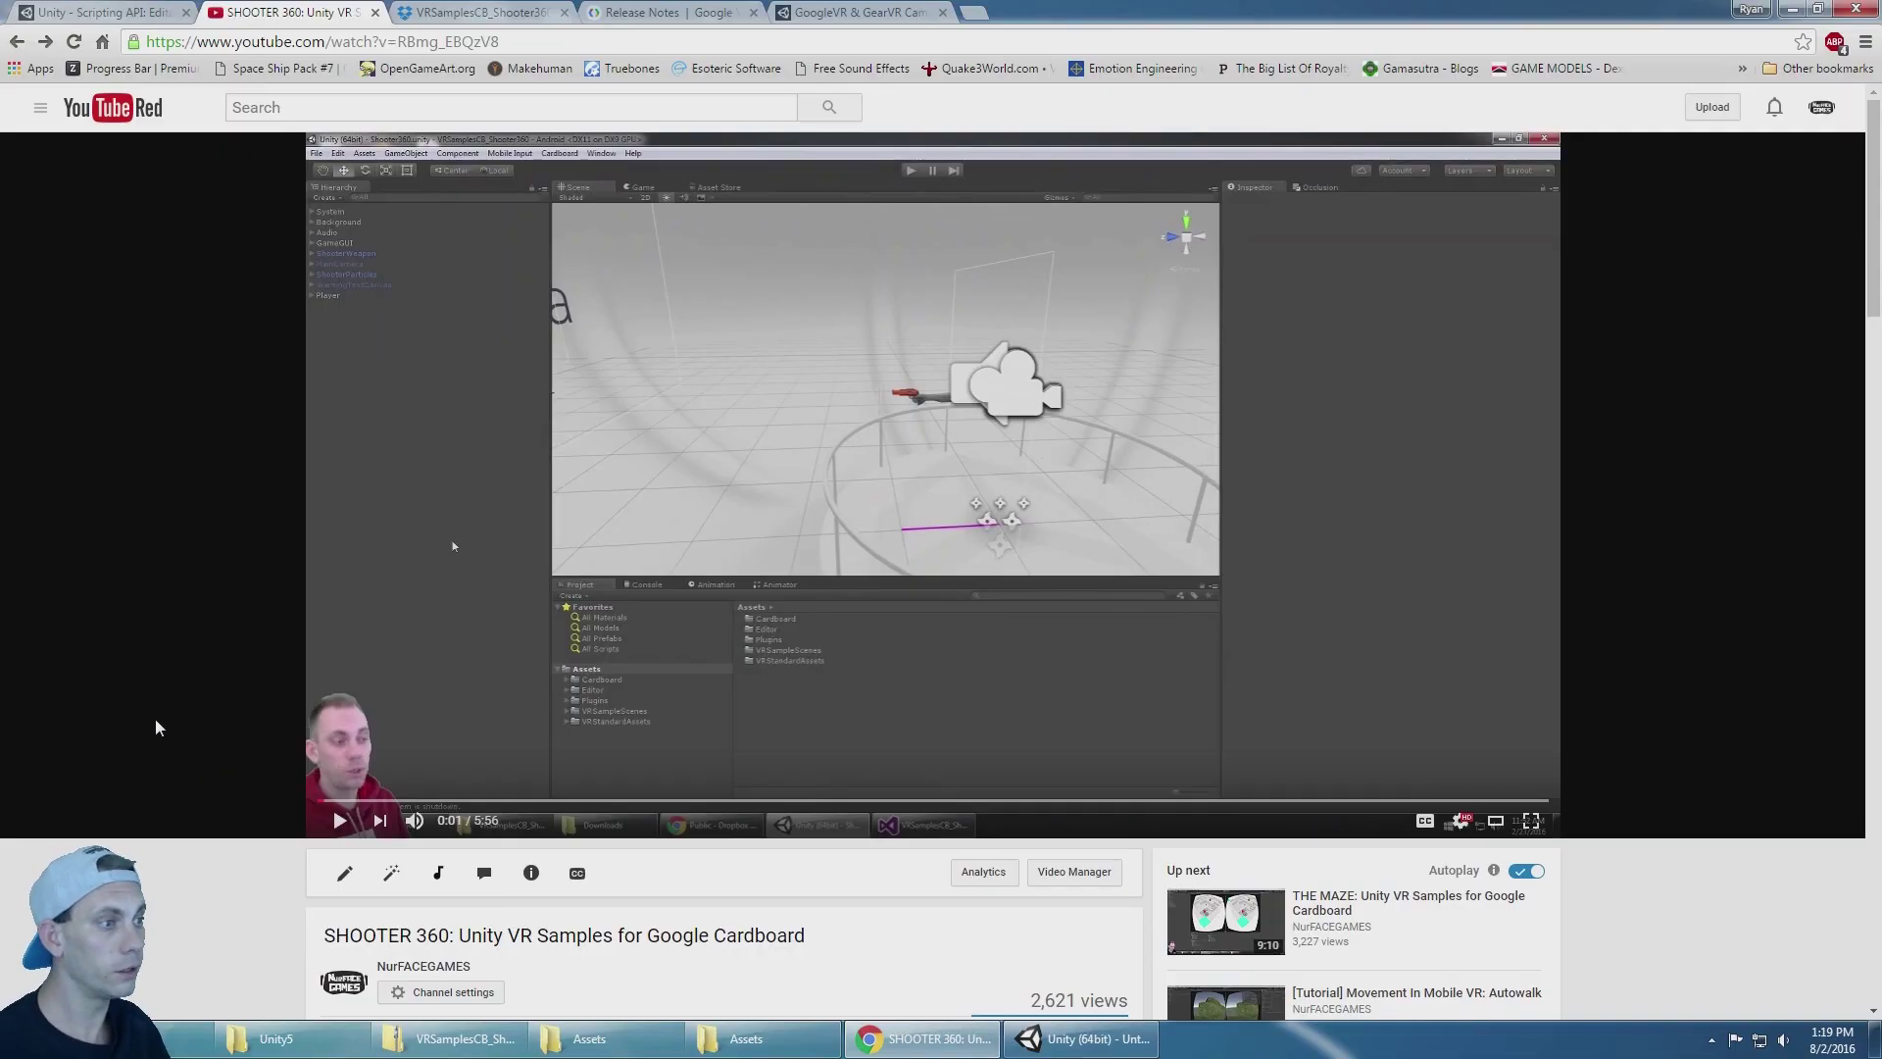
Step: Import VRSamplesCB_Shooter360.unitypackage from the downloaded archive into Unity and open the Shooter360 scene from VRSampleScenes/Scenes
{"action": "scroll", "coordinate": [162, 725], "scroll_direction": "down", "scroll_amount": 1}
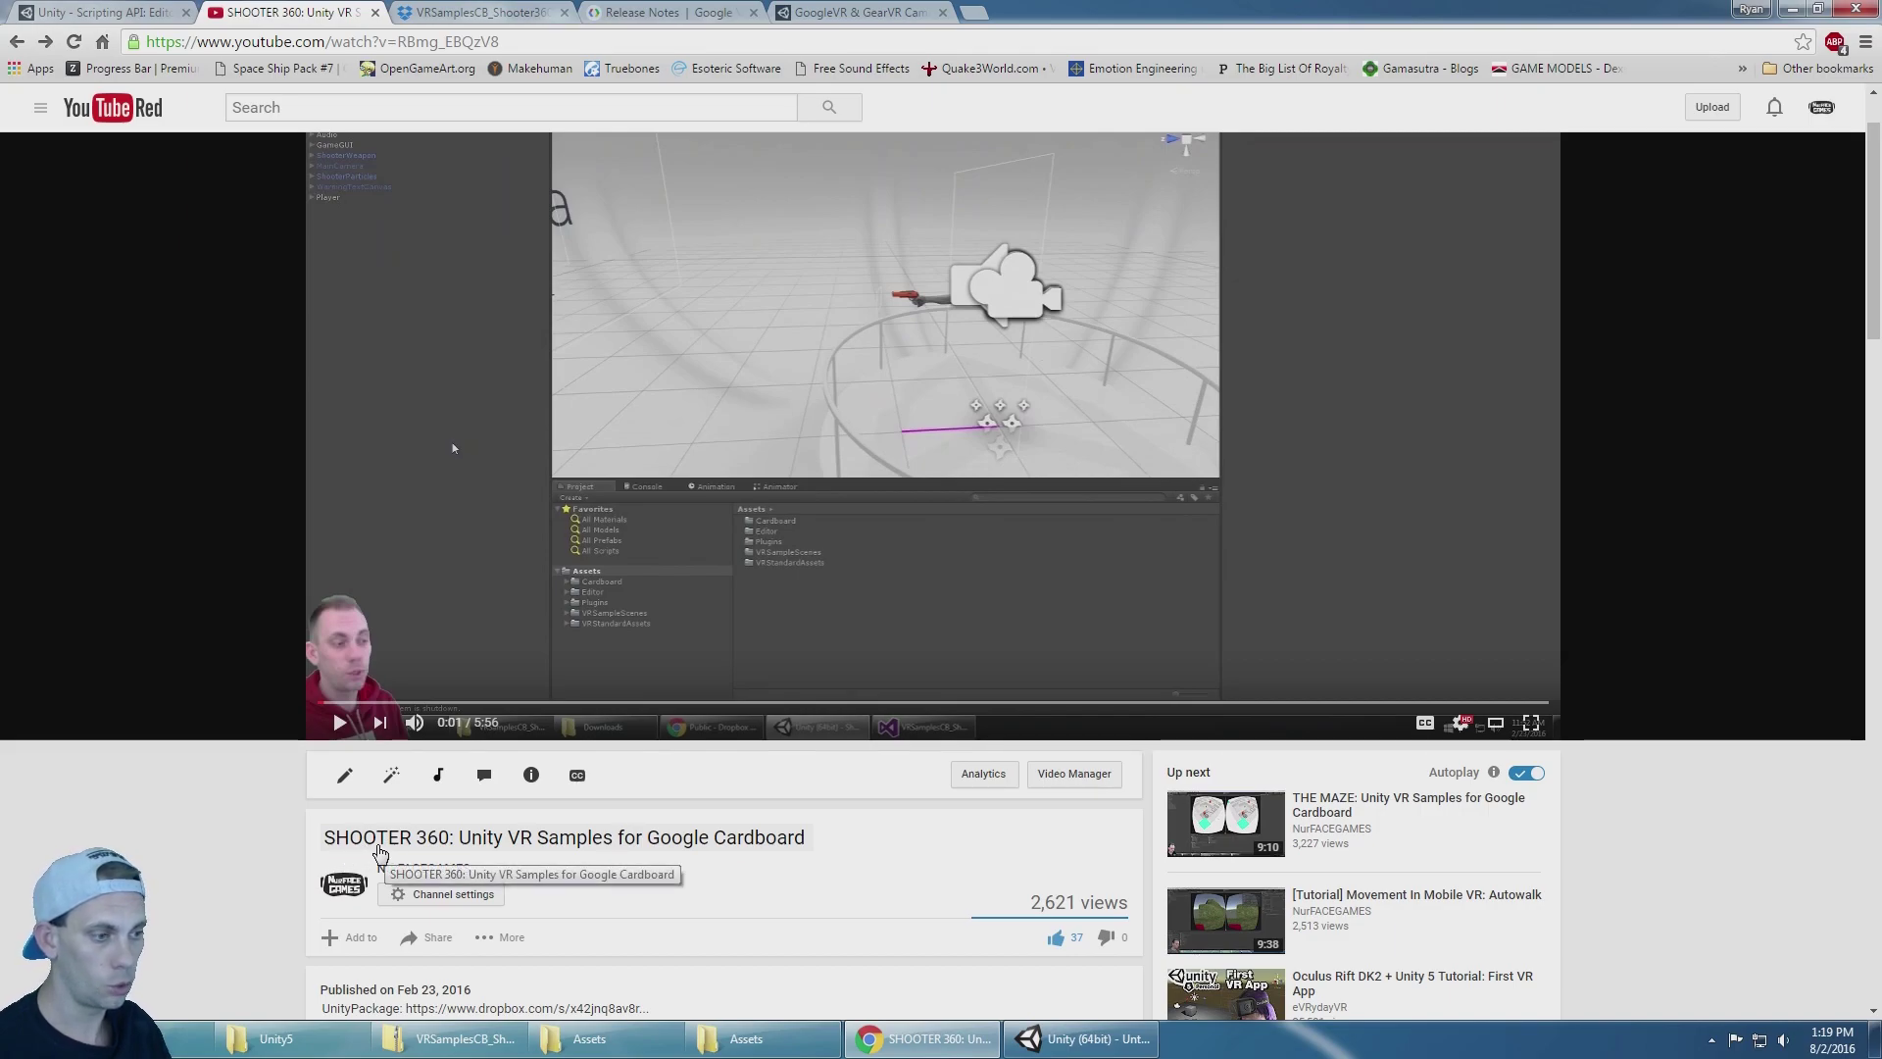
{"action": "scroll", "coordinate": [678, 859], "scroll_direction": "down", "scroll_amount": 1}
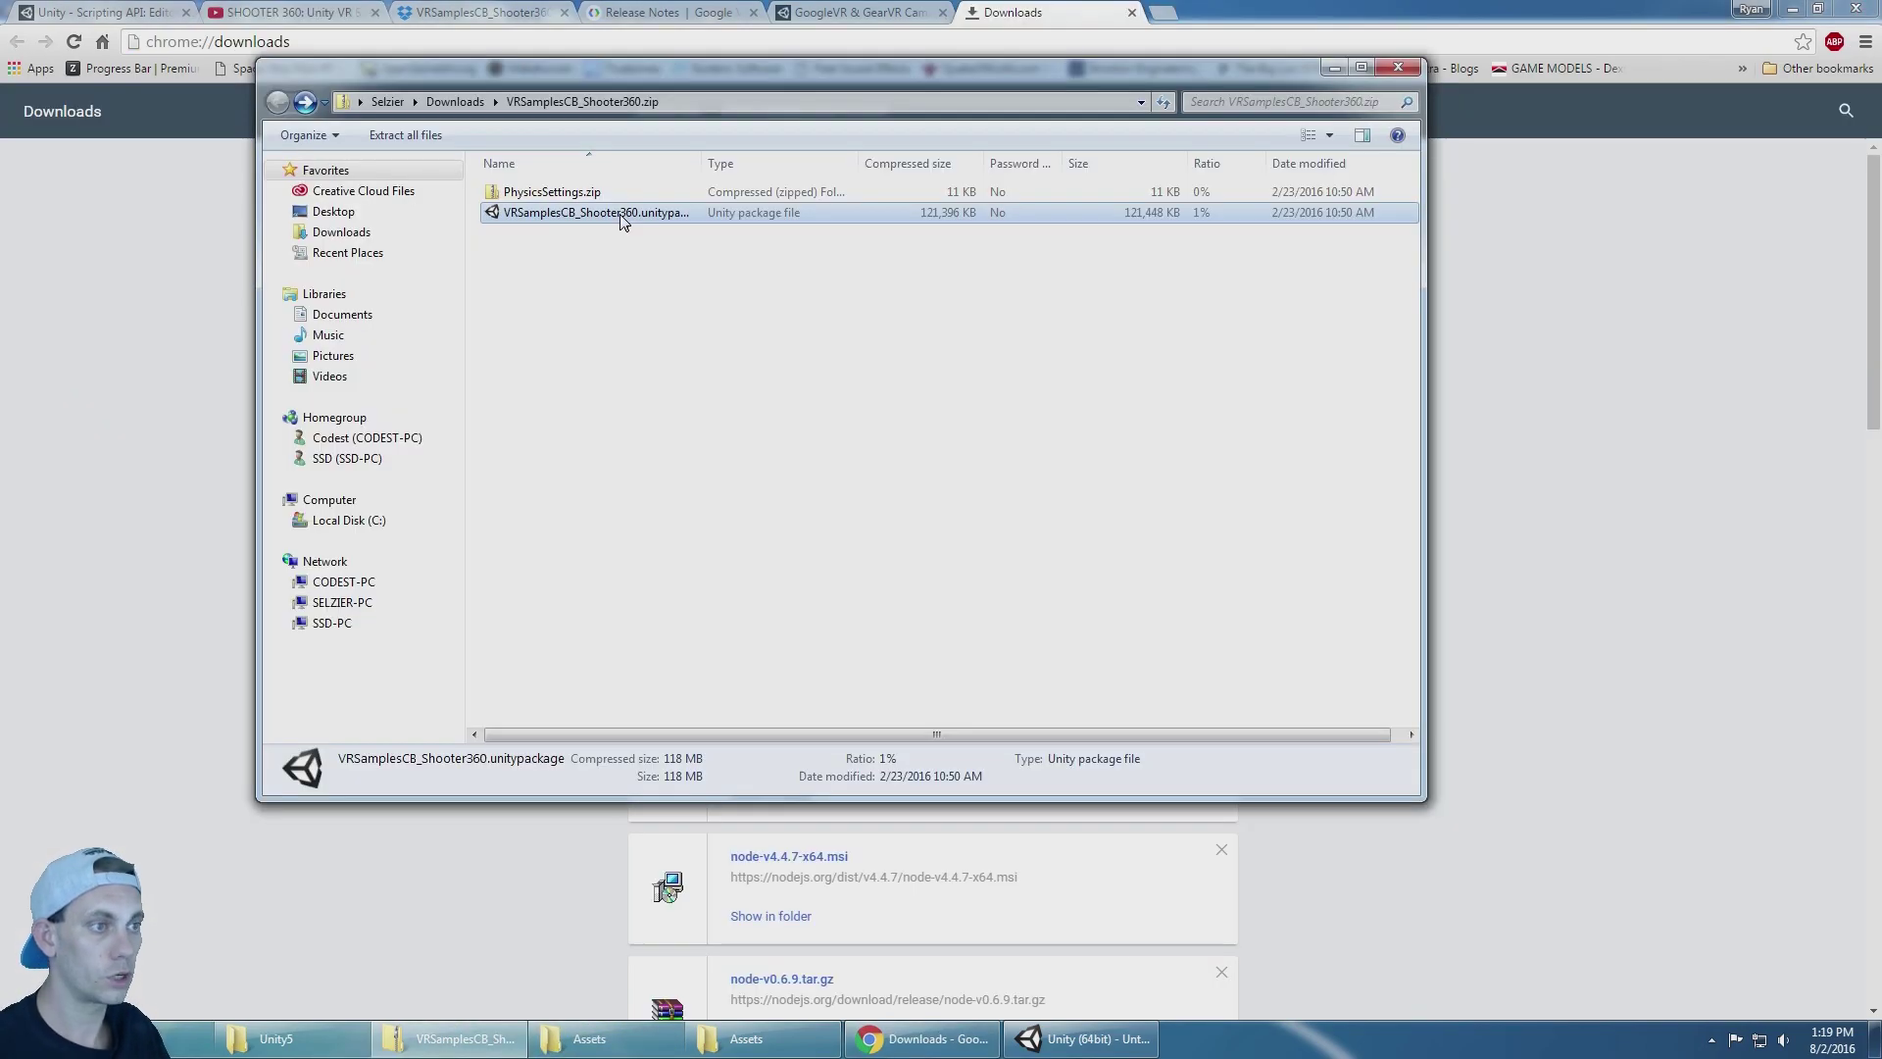
{"action": "double_click", "coordinate": [621, 216]}
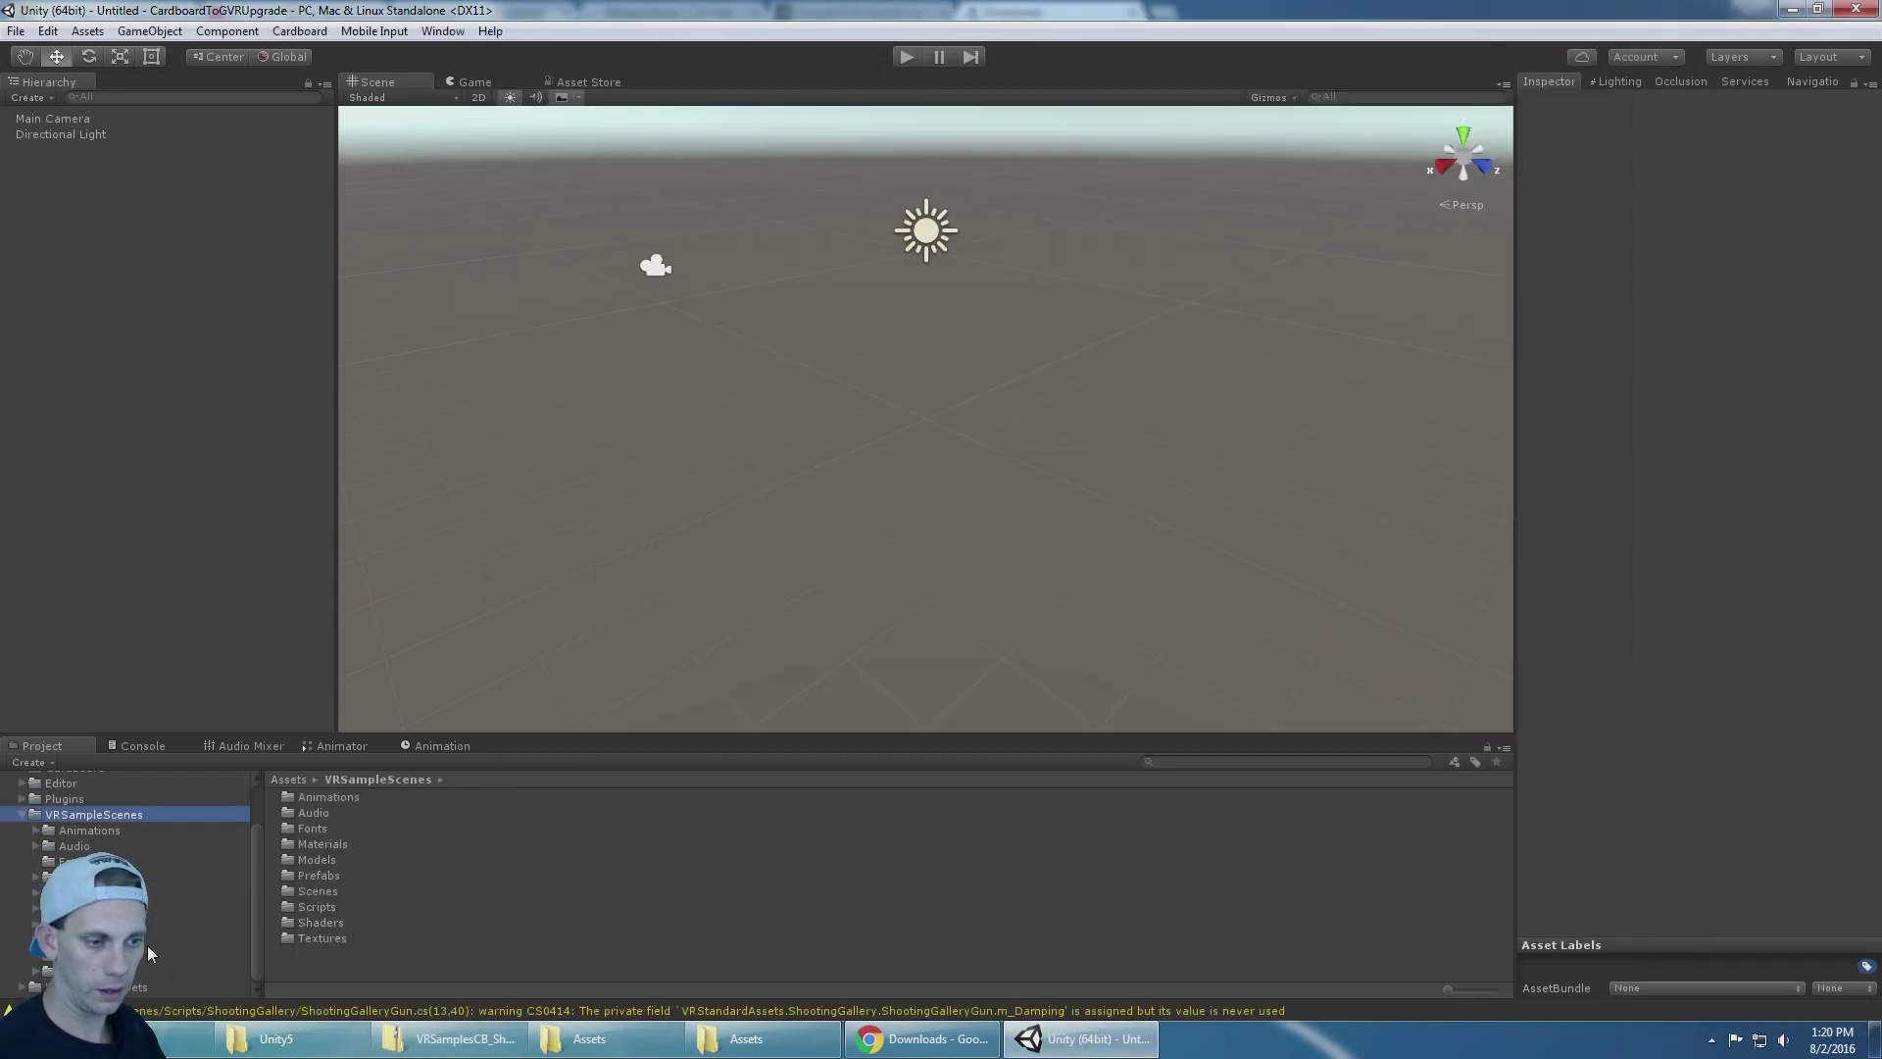
{"action": "left_click", "coordinate": [180, 919]}
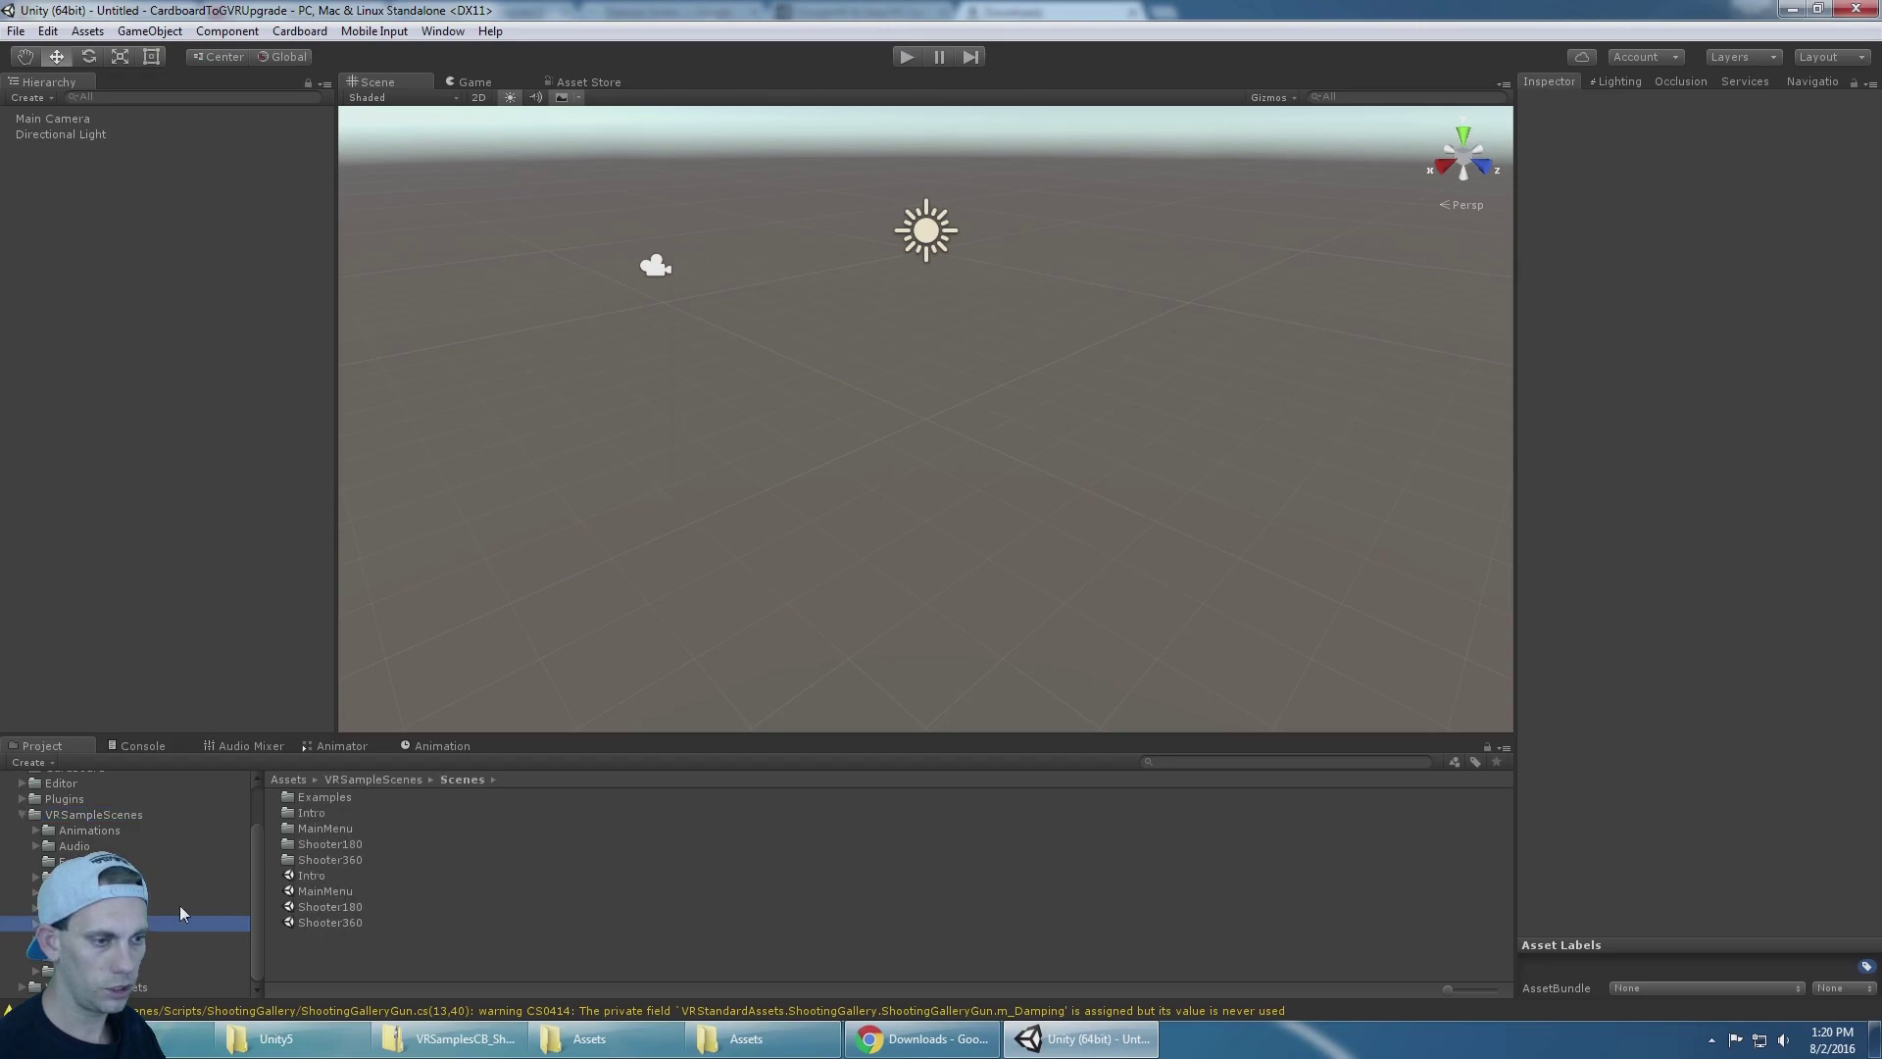
{"action": "double_click", "coordinate": [335, 920]}
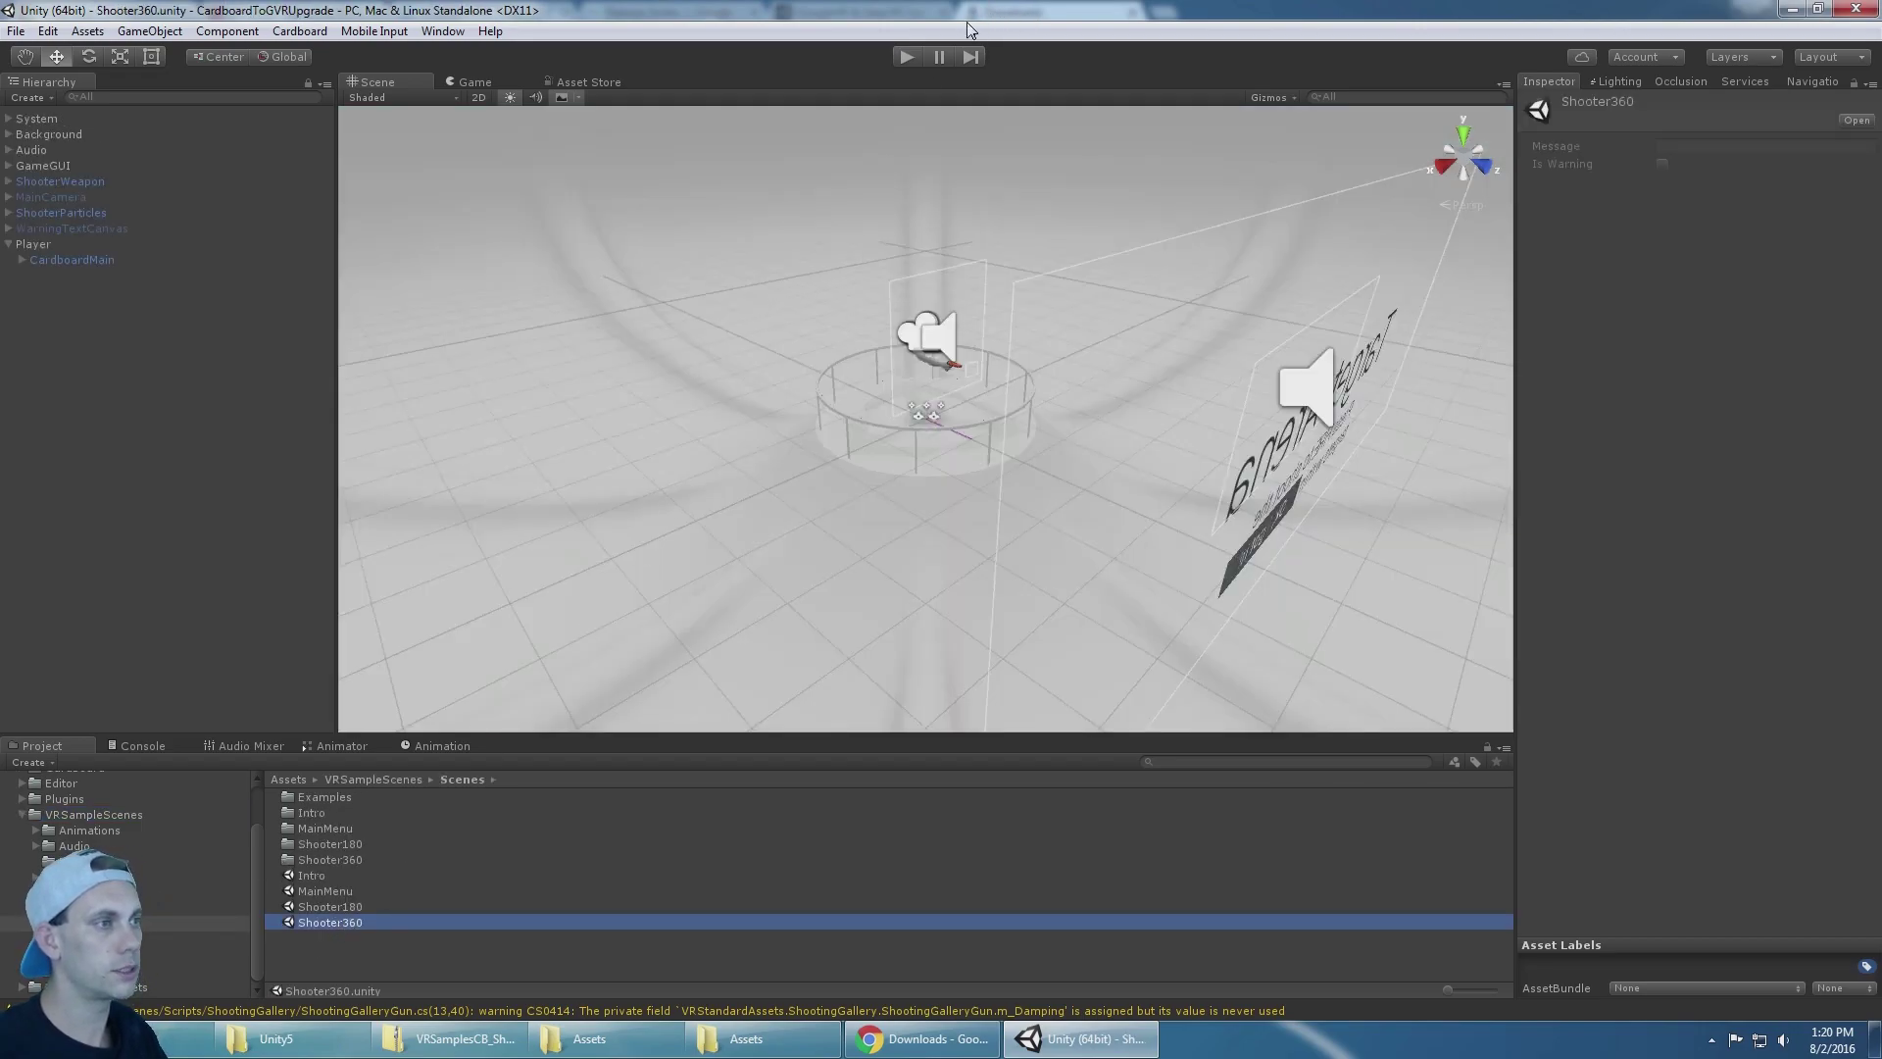
Step: Play-test the Shooter360 scene, dismissing the Target Arena intro and looking around, and stop play mode
{"action": "left_click", "coordinate": [906, 56]}
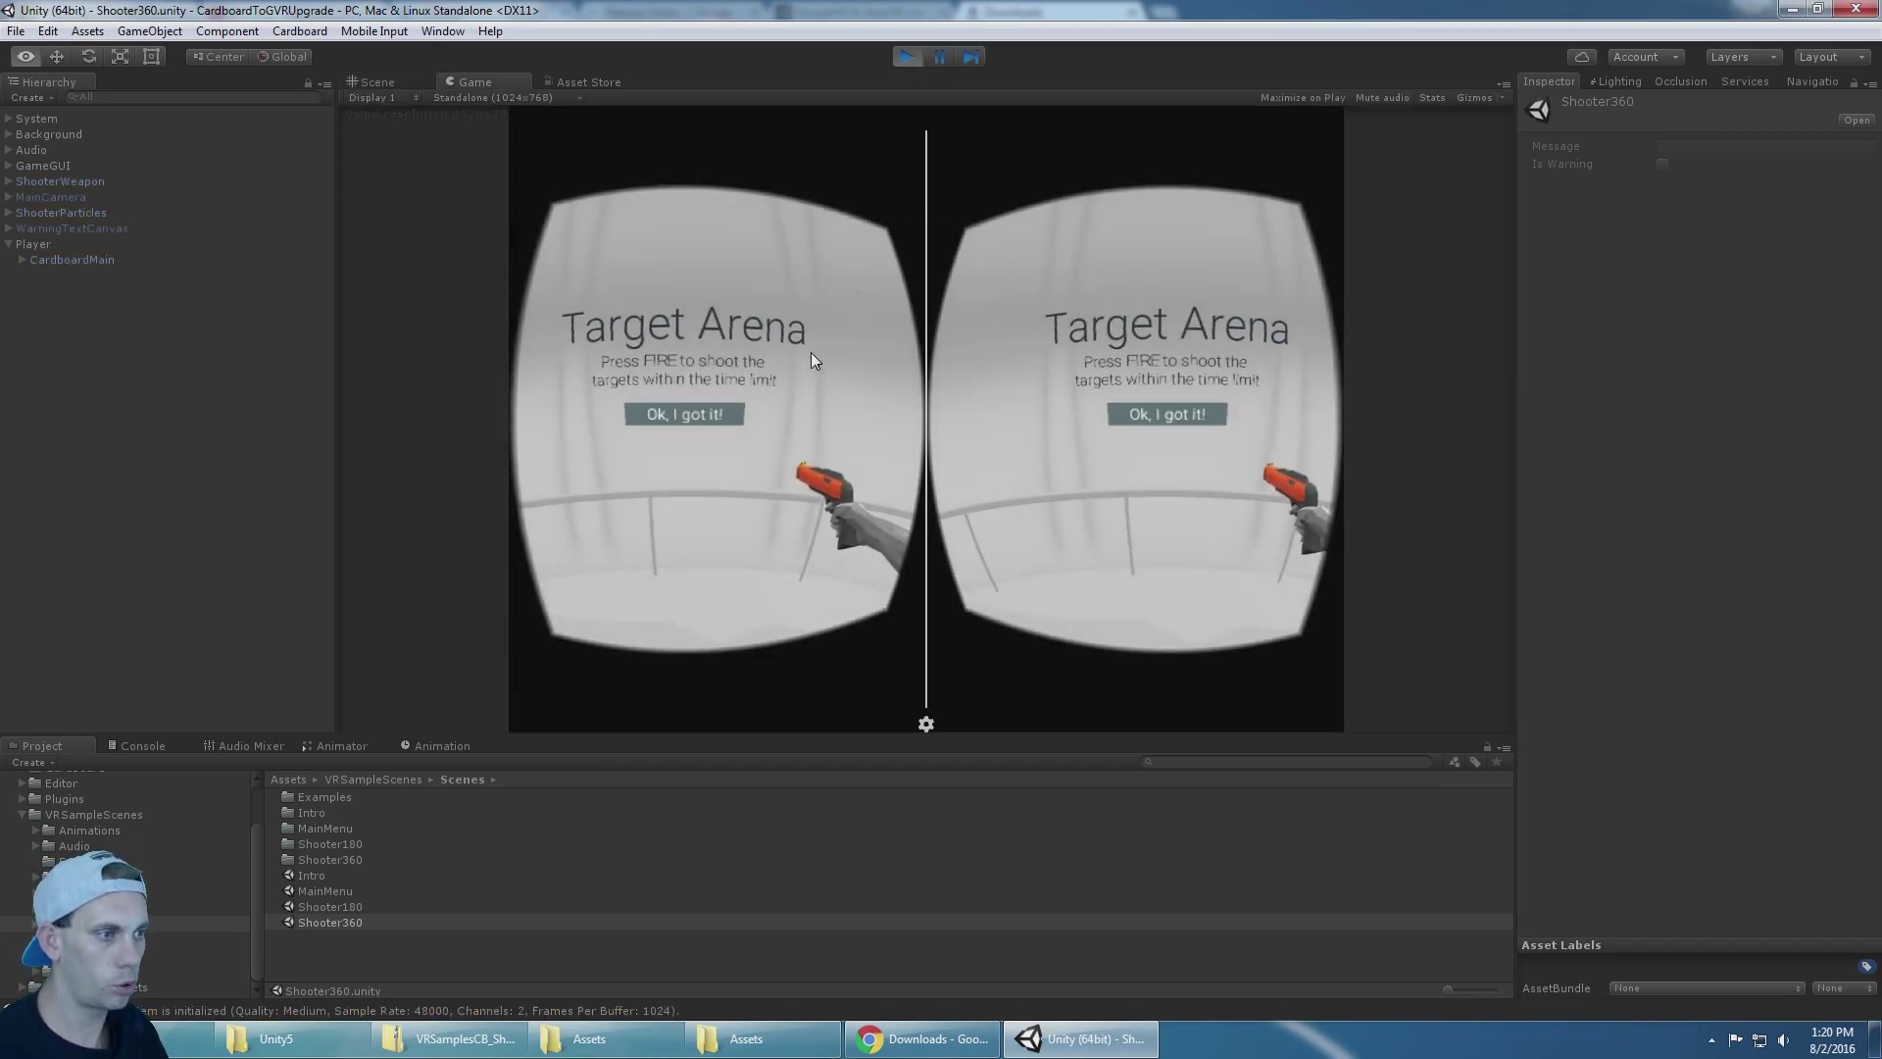
{"action": "left_click", "coordinate": [810, 351]}
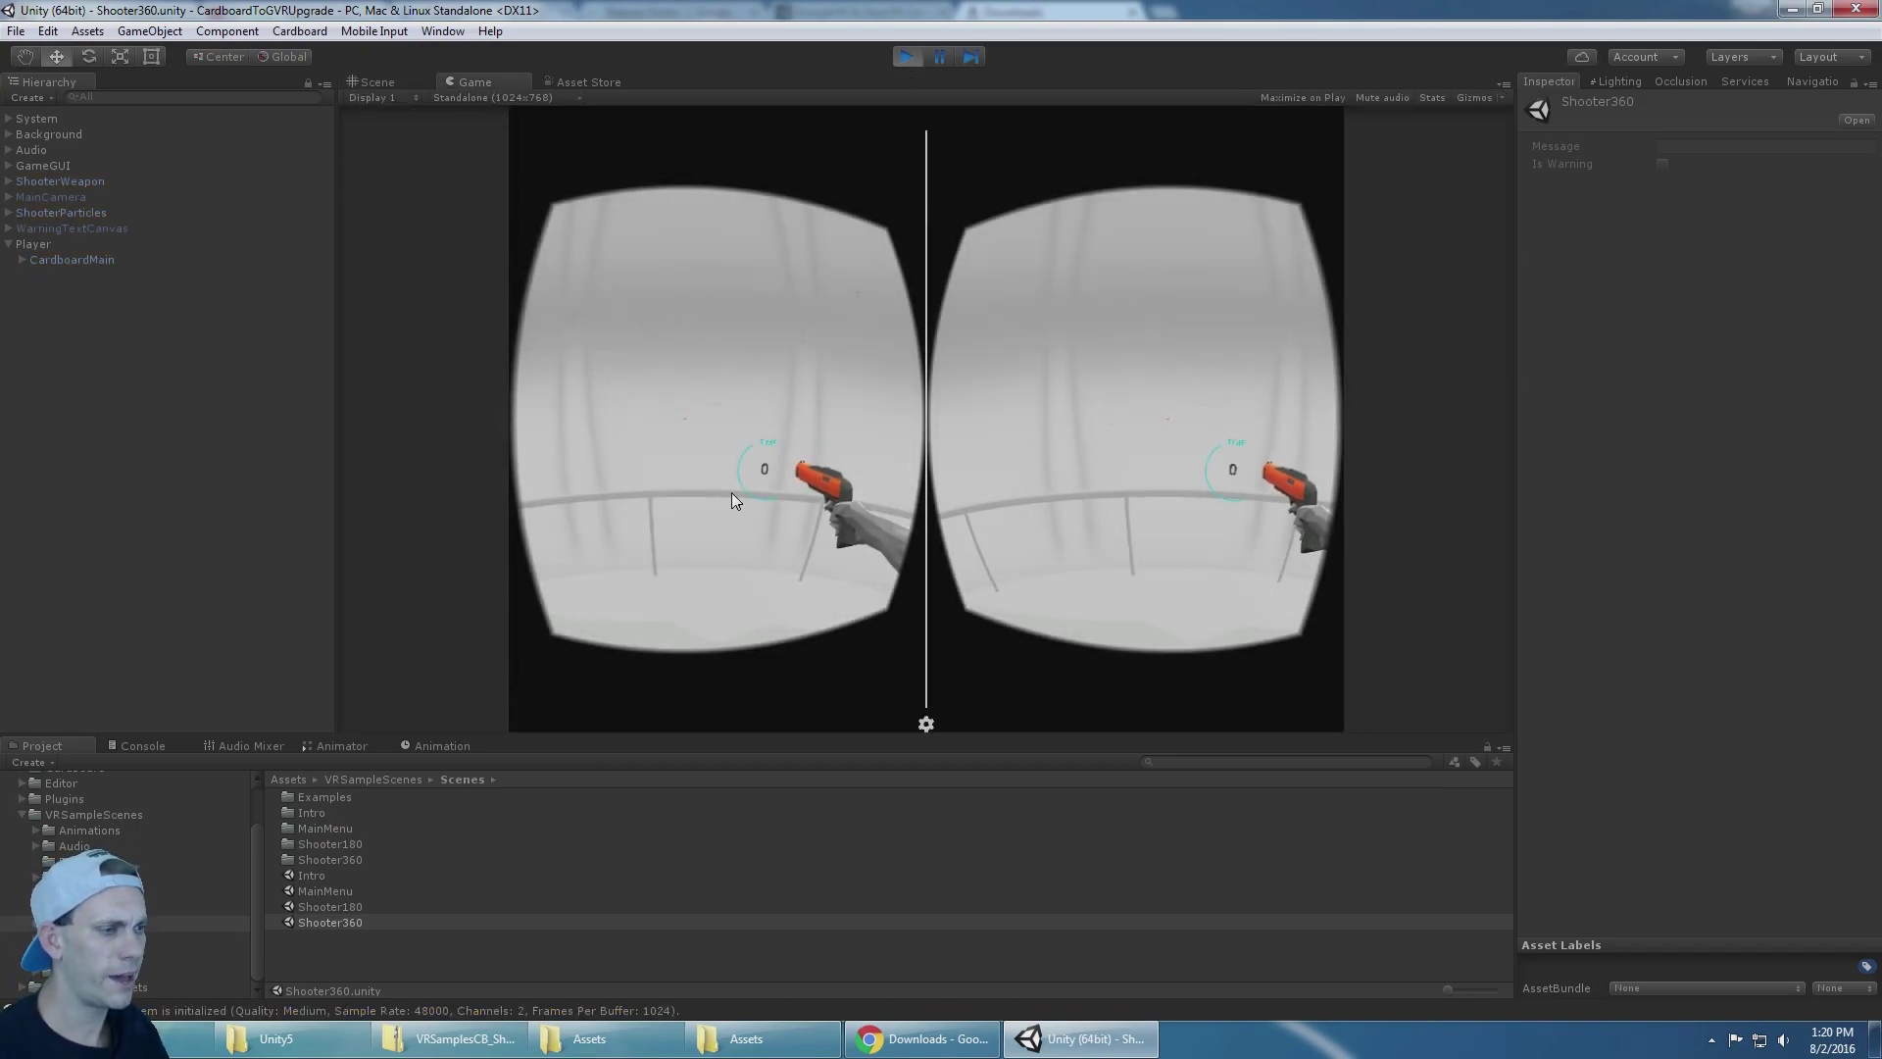
{"action": "key", "text": "alt"}
{"action": "key", "text": "alt"}
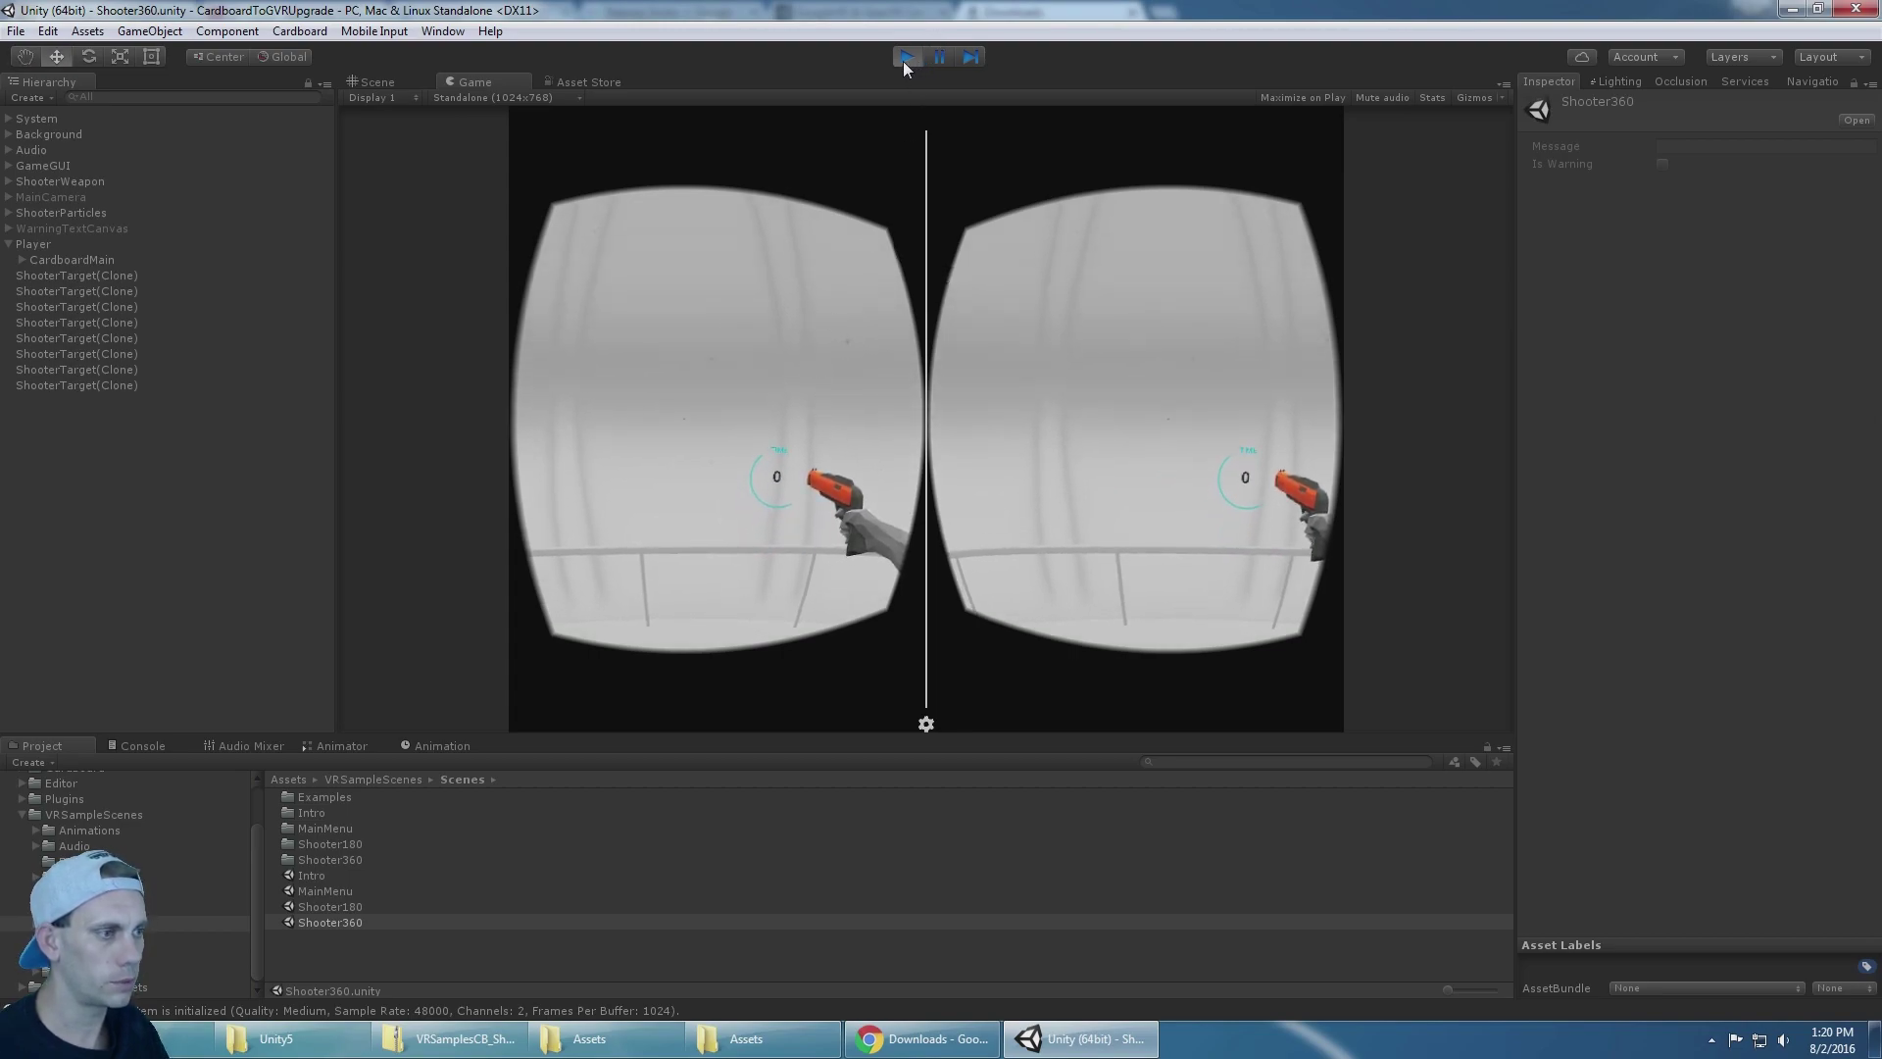
{"action": "key", "text": "alt"}
{"action": "key", "text": "alt"}
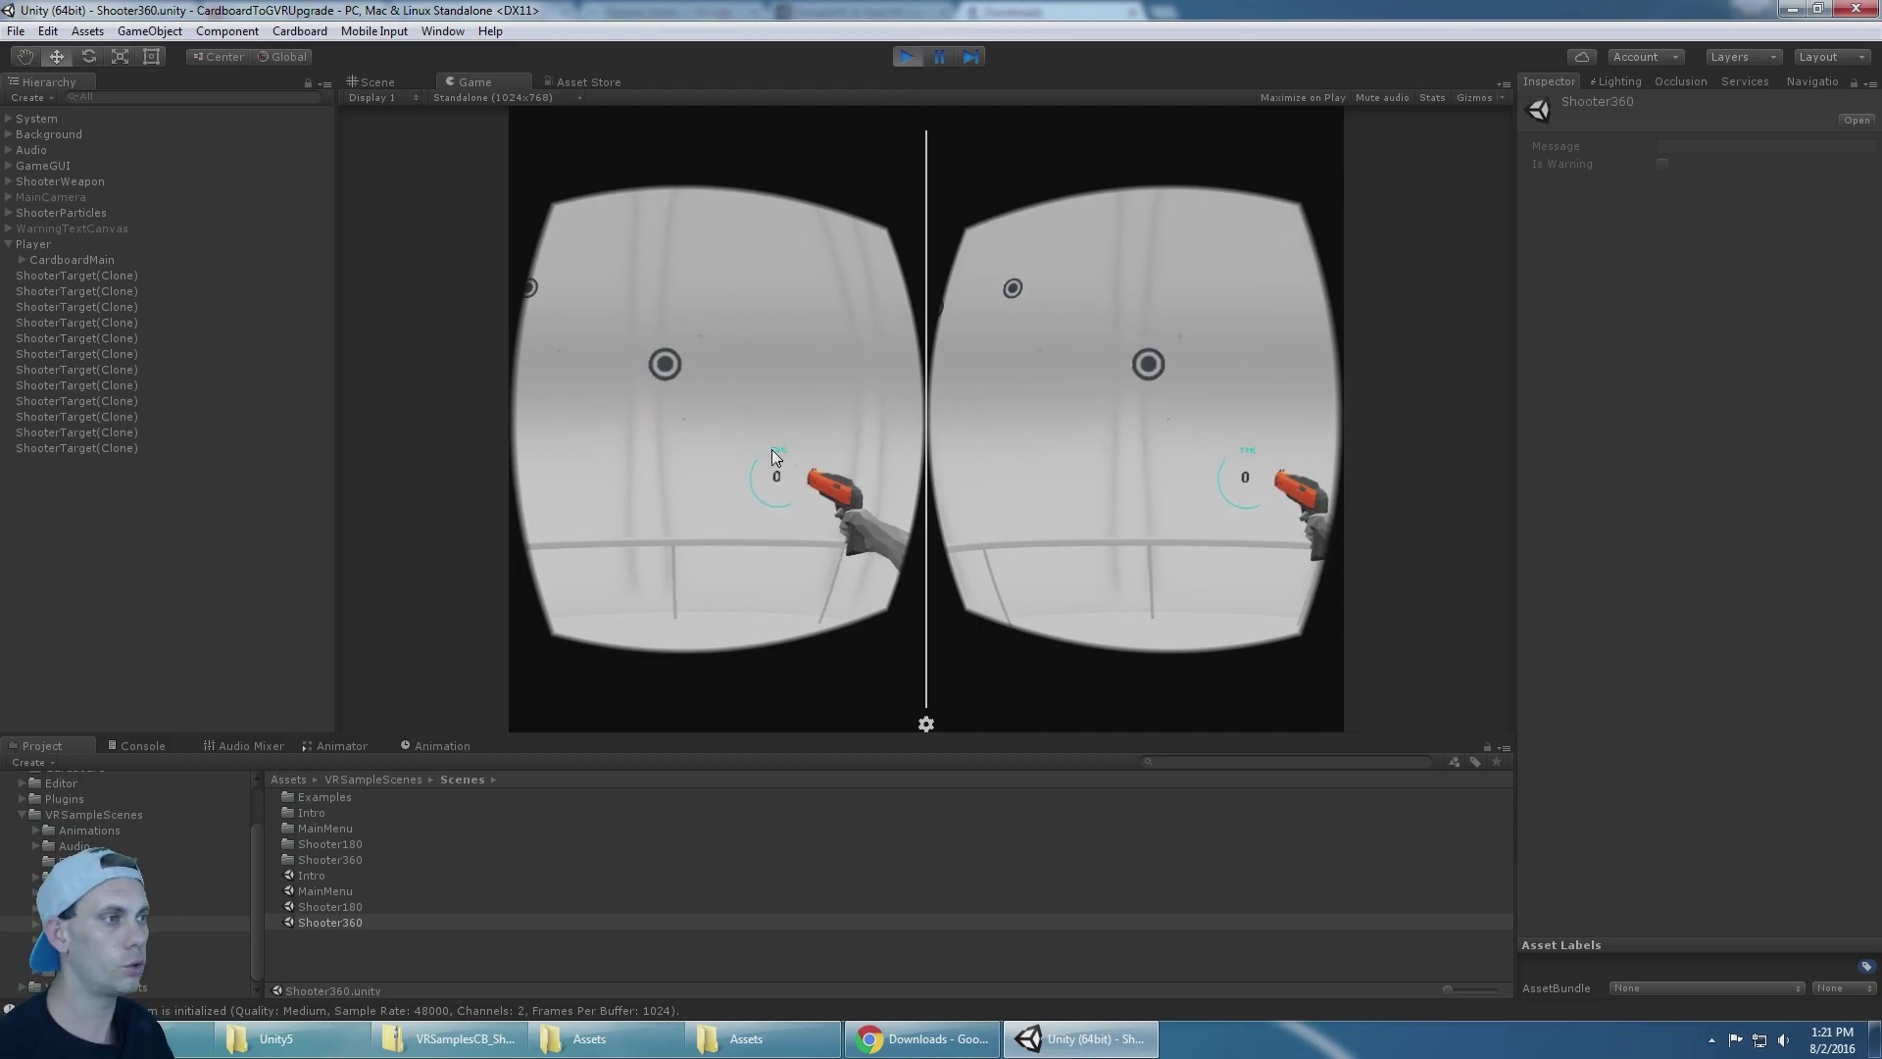
{"action": "left_click", "coordinate": [904, 58]}
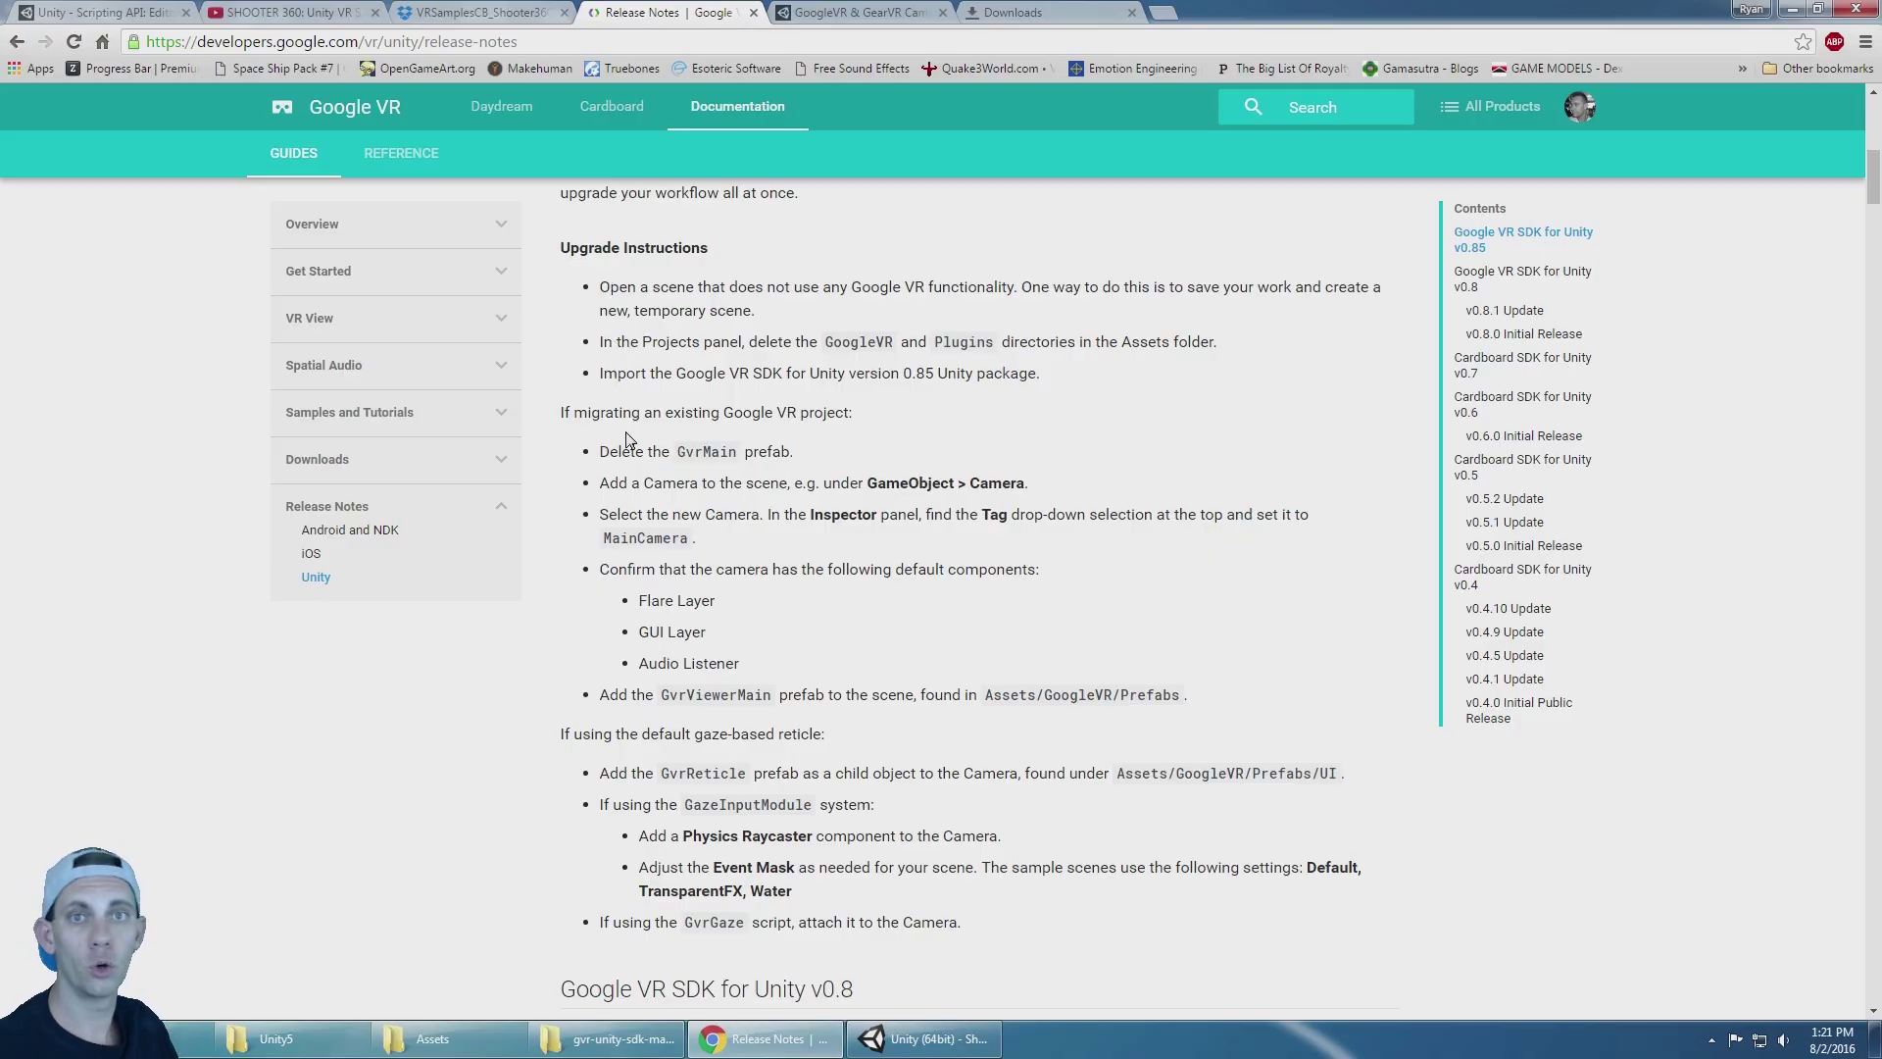
Step: Read the upgrade instructions on opening a scene without Google VR and deleting the GoogleVR and Plugins directories
{"action": "left_click_drag", "start_coordinate": [602, 290], "coordinate": [757, 310]}
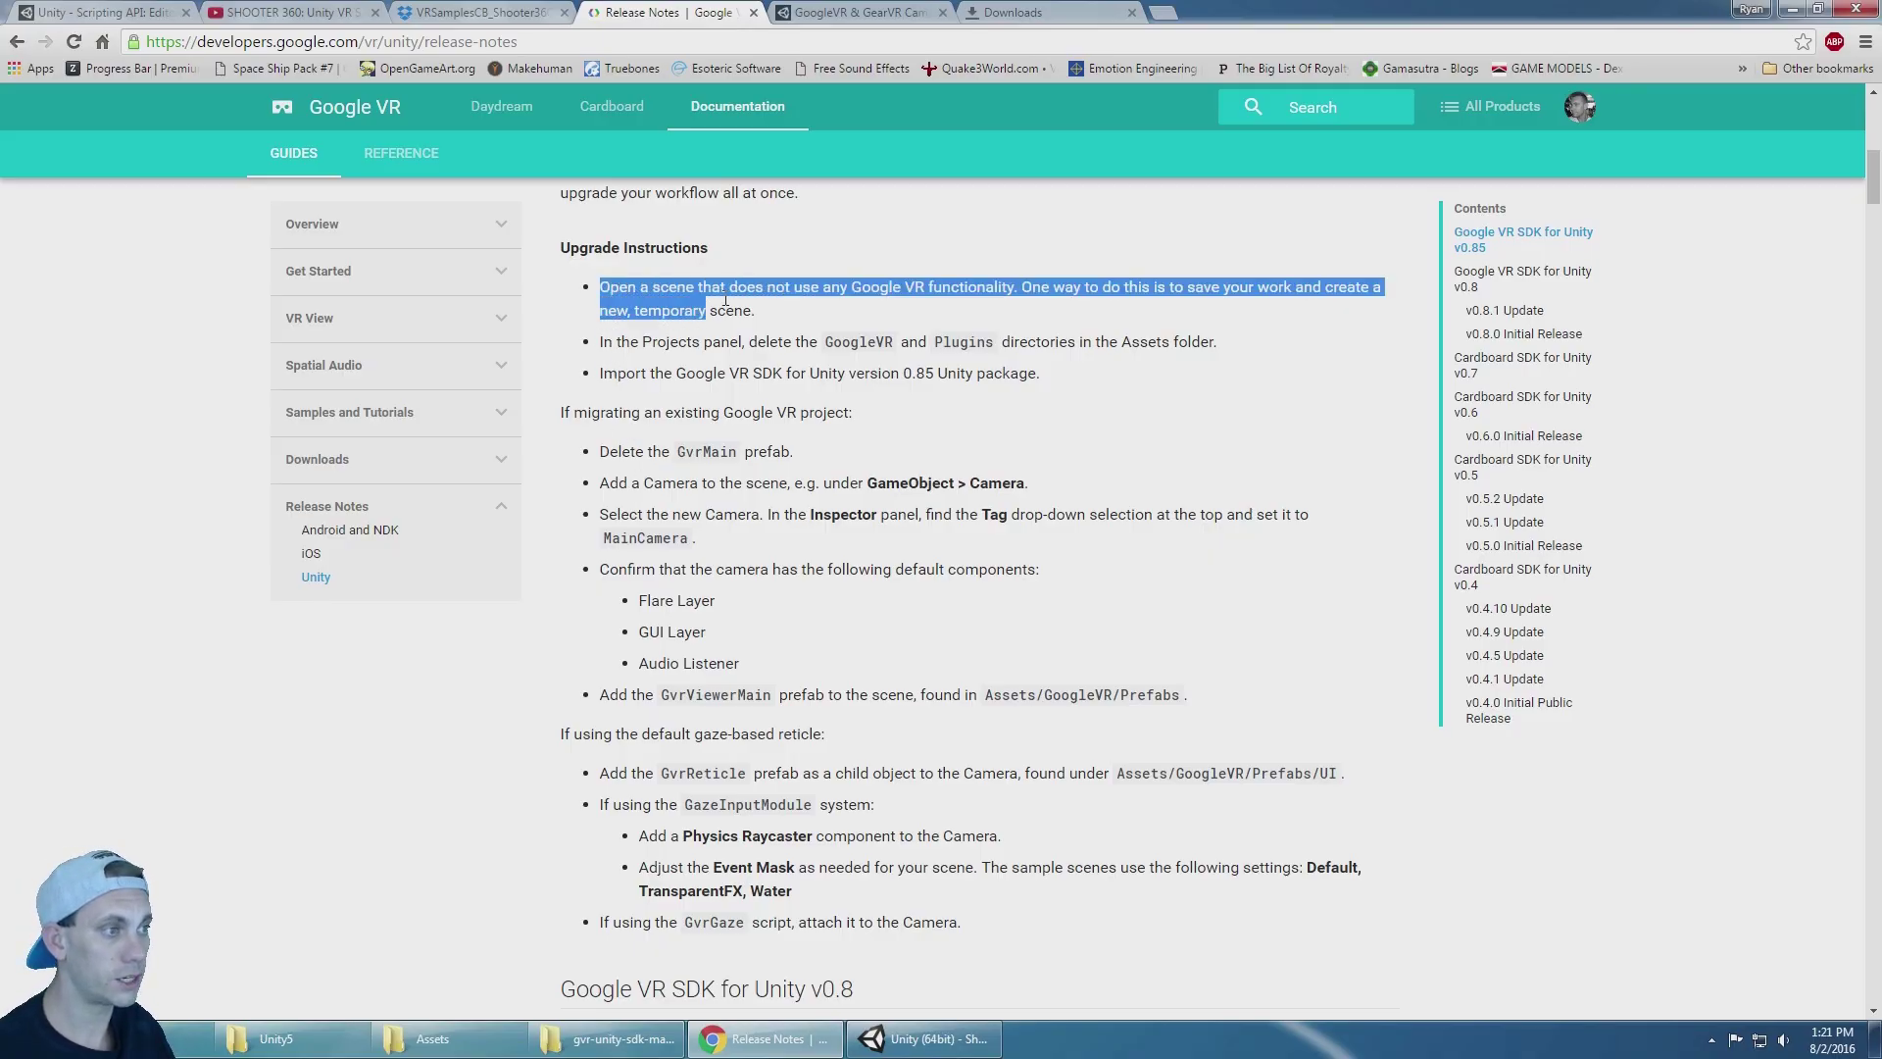
{"action": "left_click", "coordinate": [773, 328]}
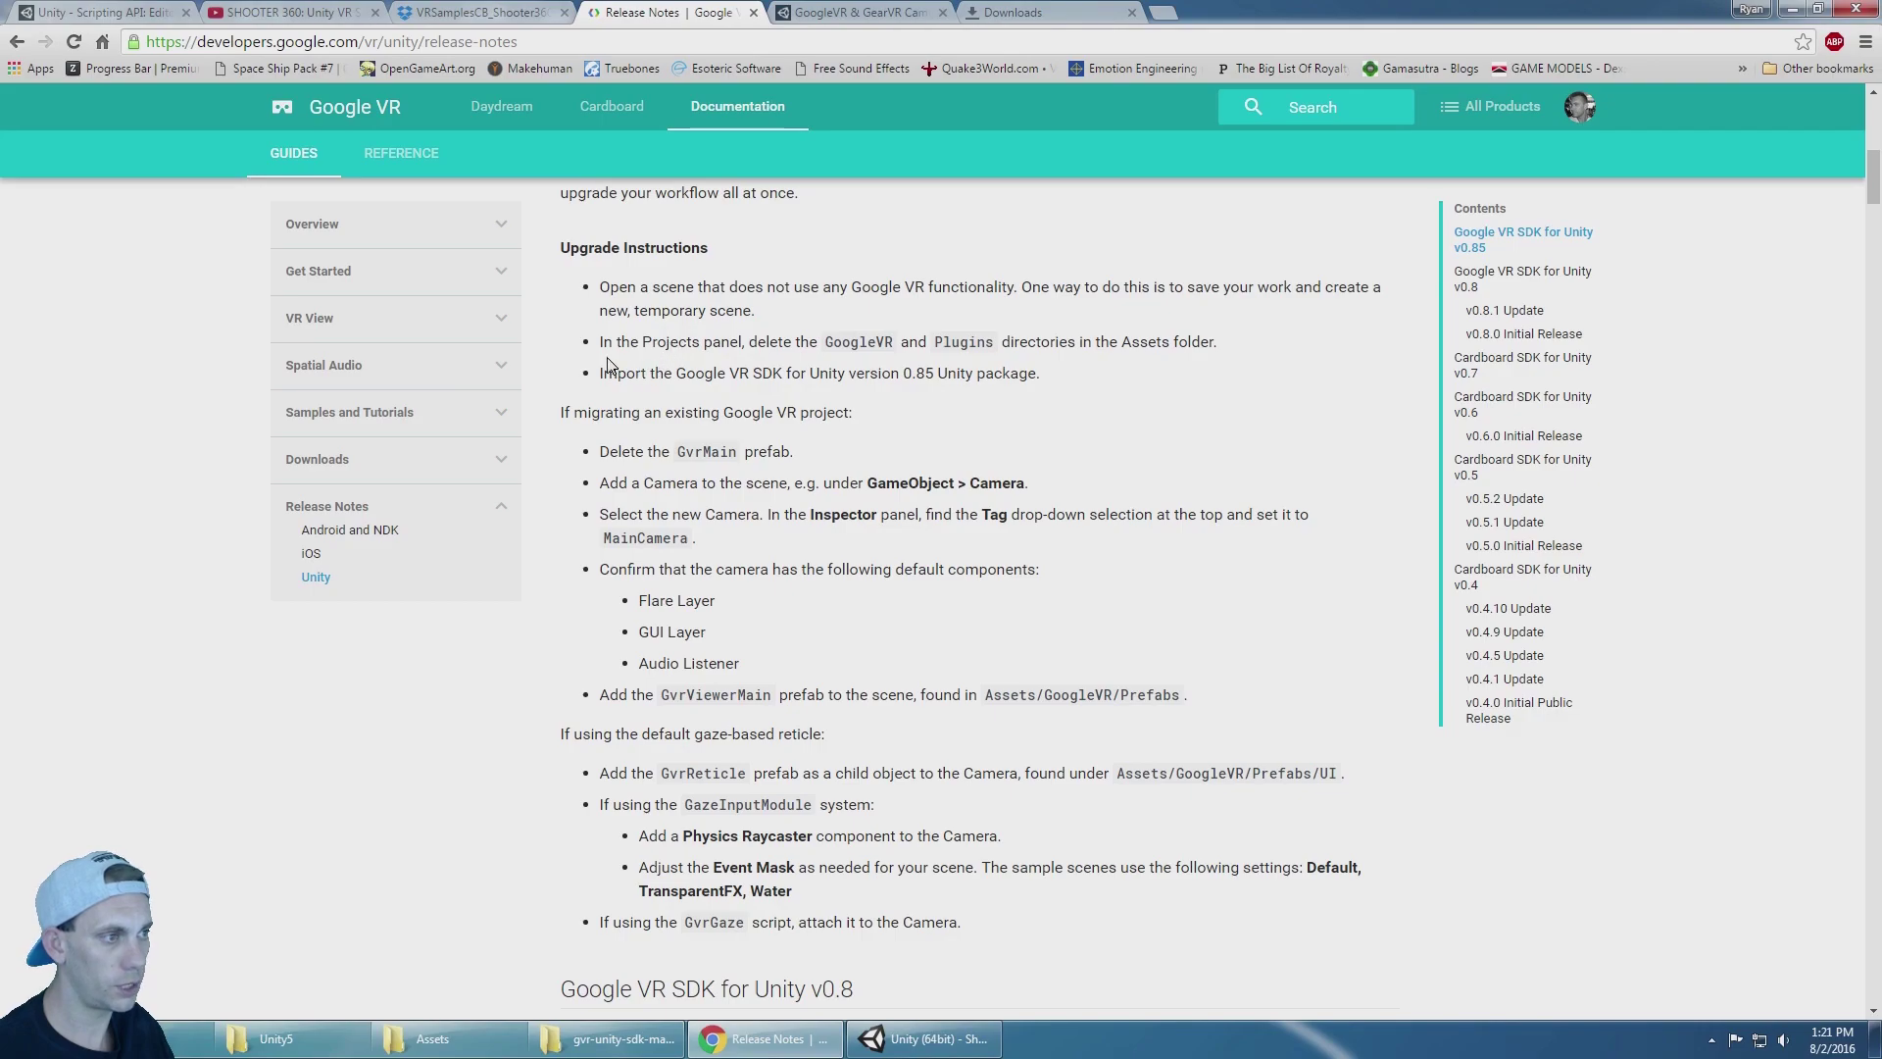
{"action": "left_click_drag", "start_coordinate": [602, 343], "coordinate": [1221, 343]}
{"action": "left_click", "coordinate": [1106, 384]}
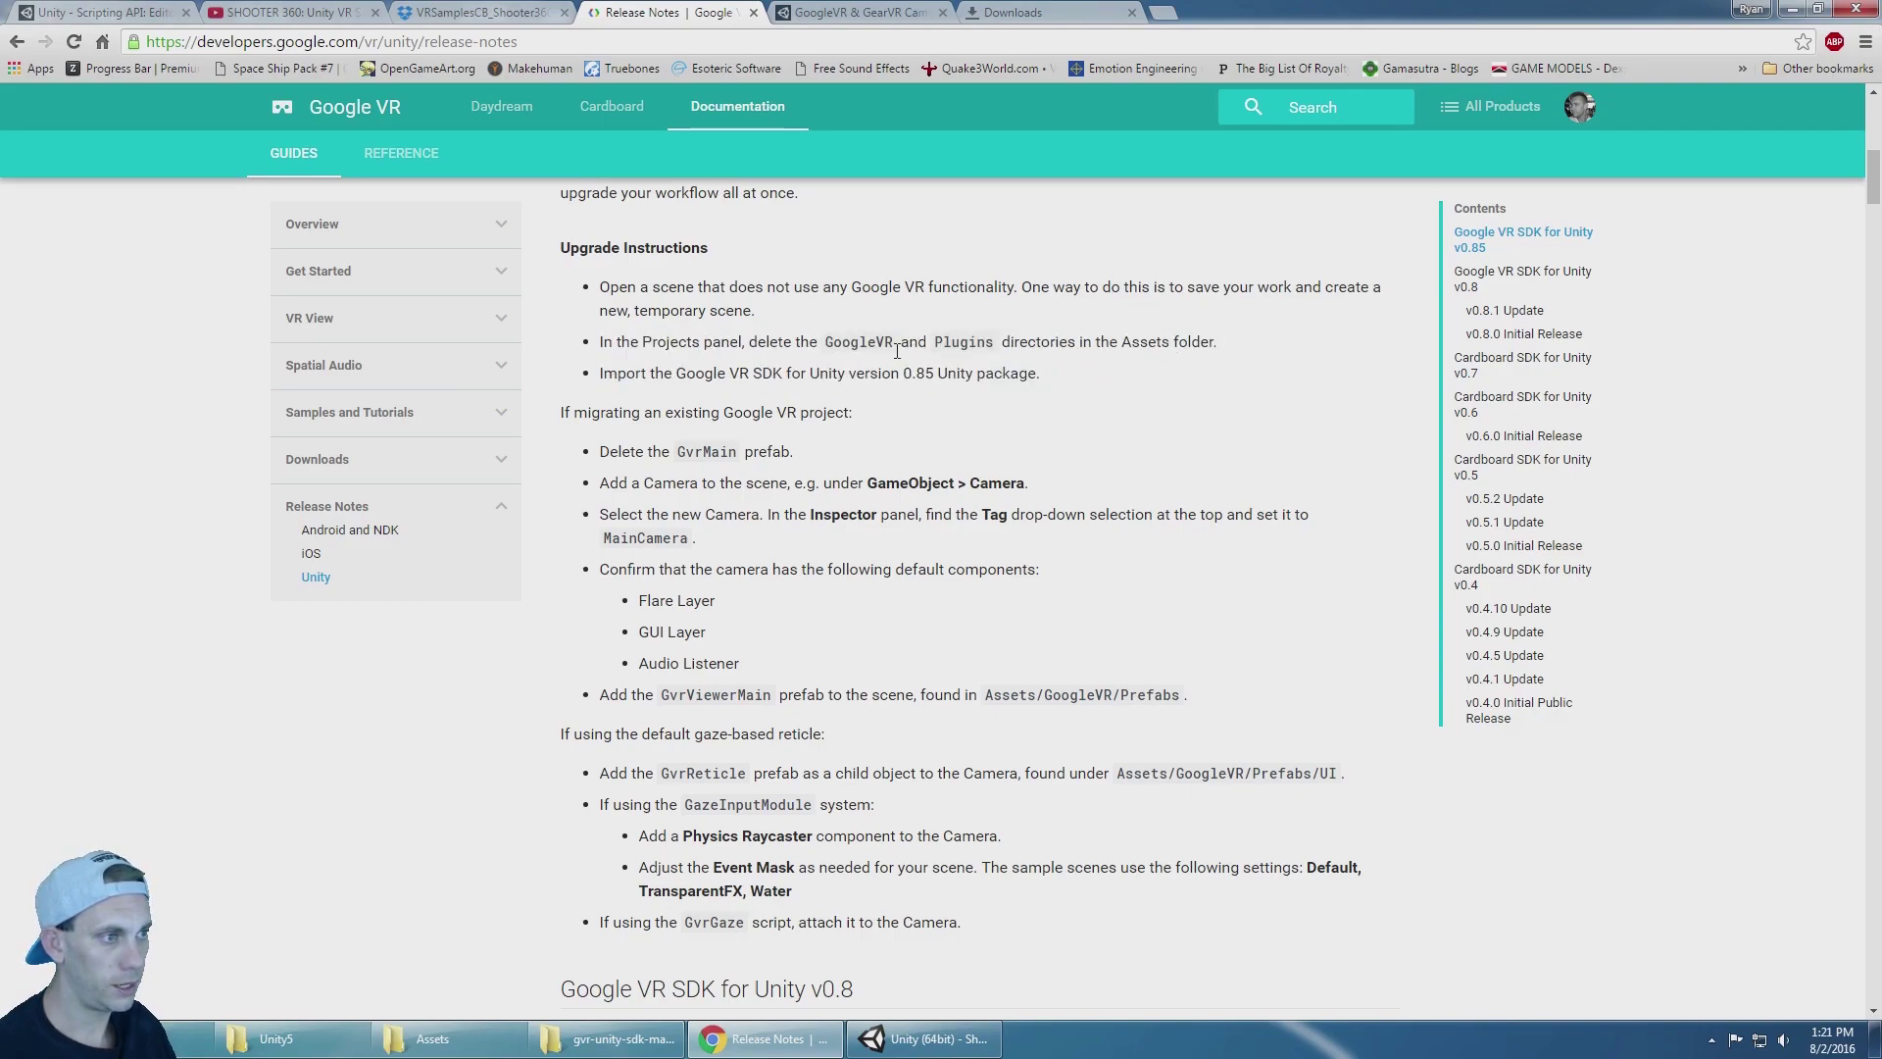
{"action": "left_click_drag", "start_coordinate": [645, 341], "coordinate": [1071, 351]}
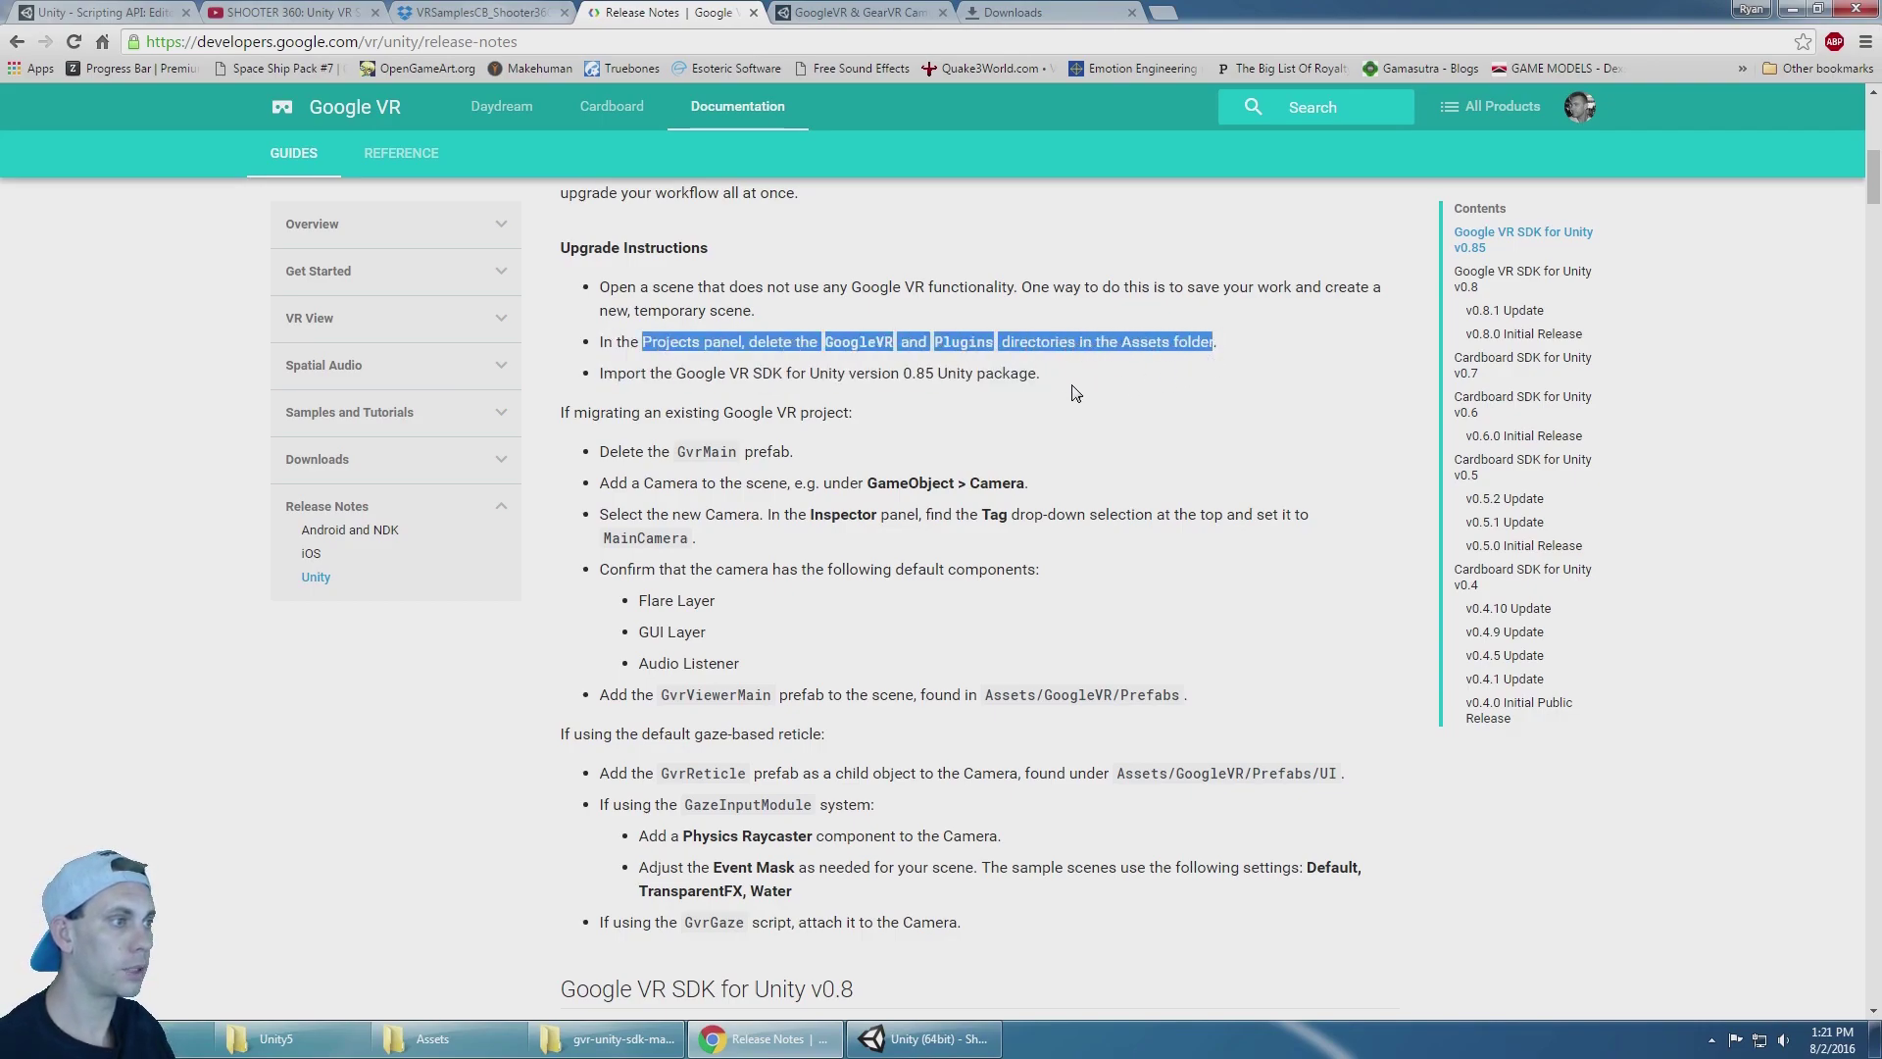
{"action": "left_click", "coordinate": [1216, 359]}
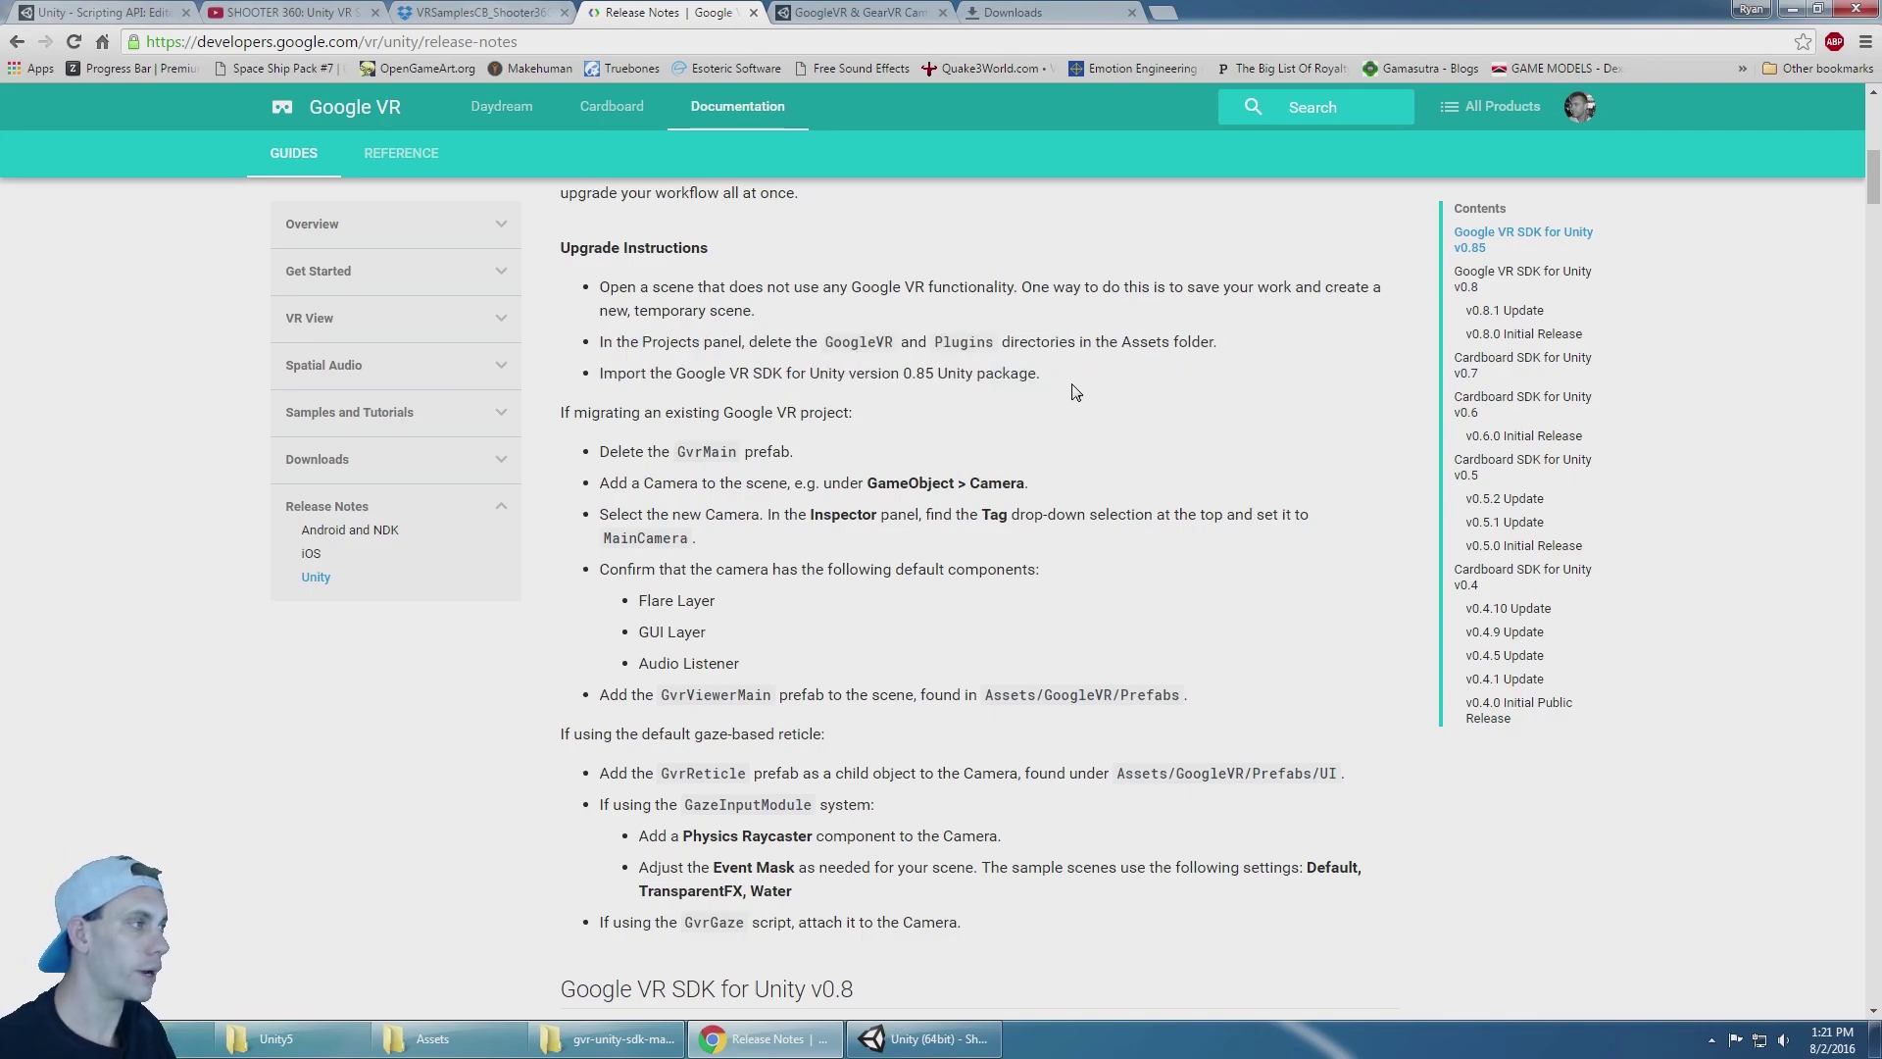
Step: Switch to Unity and expand the CardboardMain object under Player to inspect its children and components
{"action": "left_click", "coordinate": [1792, 9]}
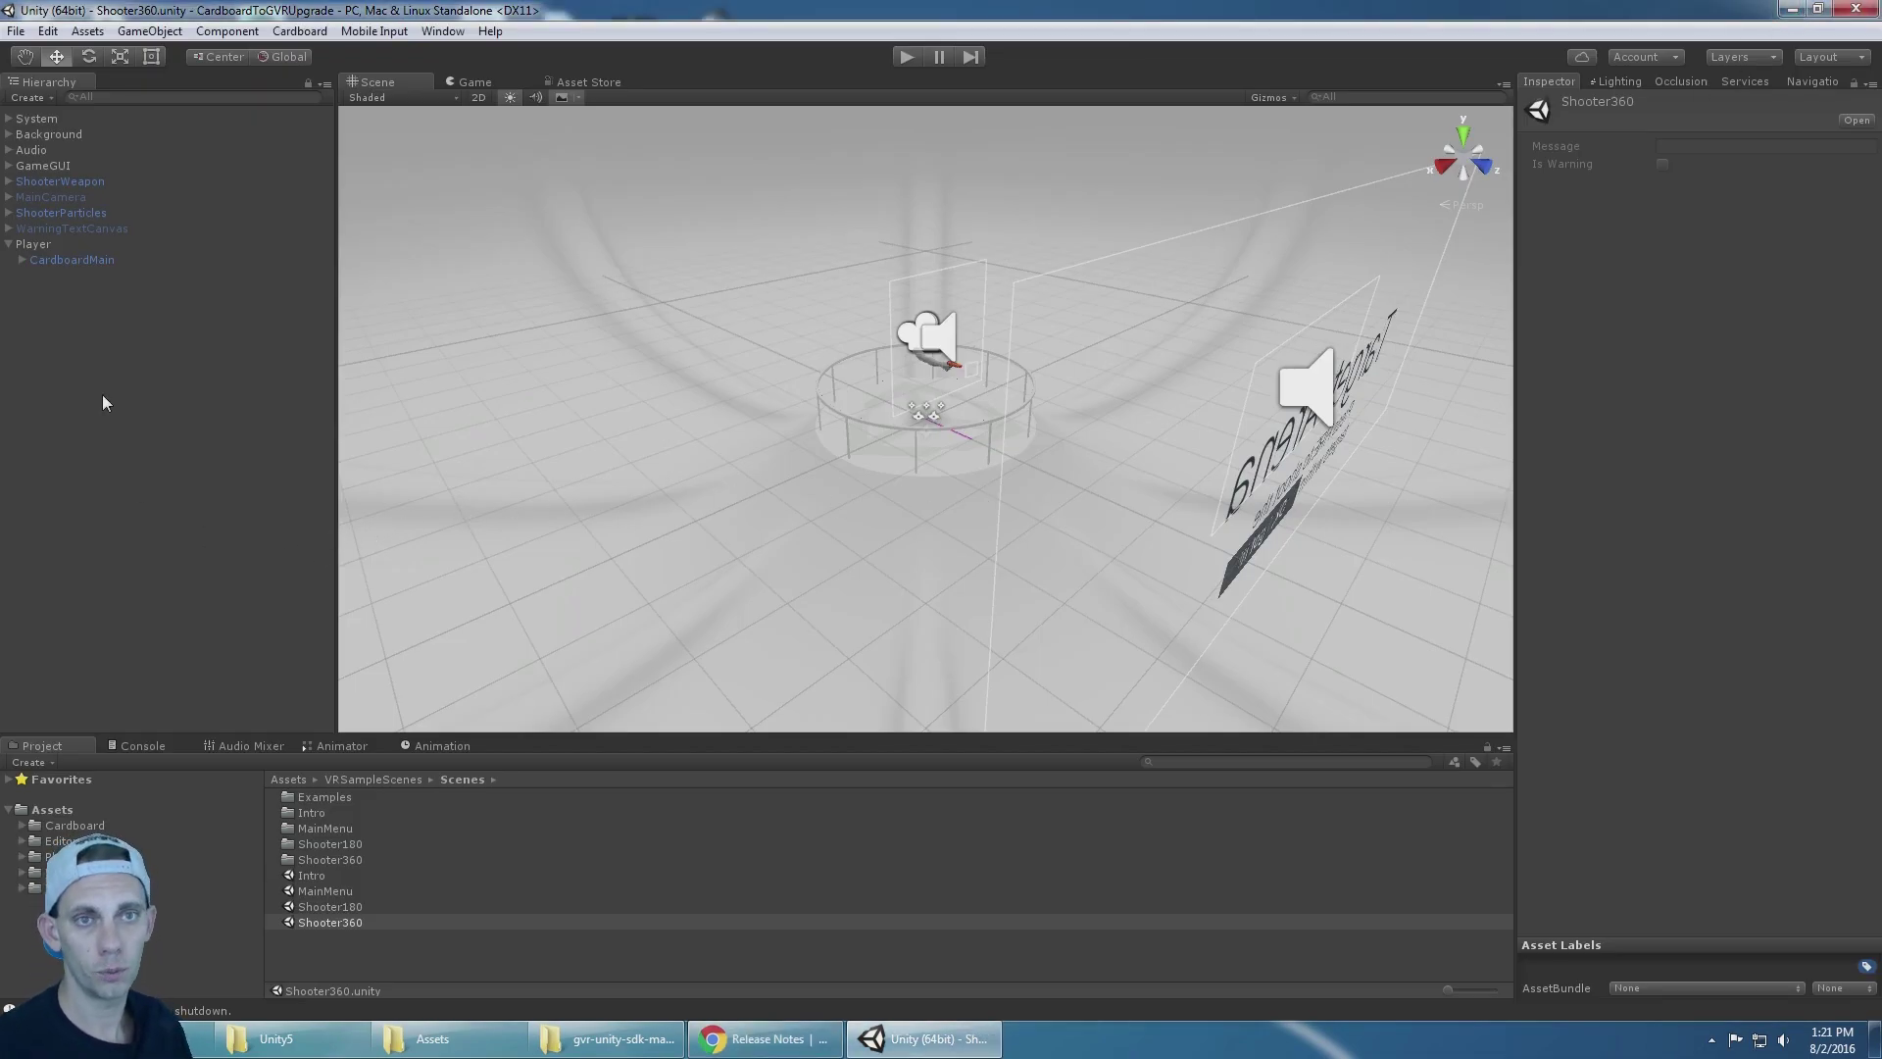
{"action": "left_click", "coordinate": [52, 248]}
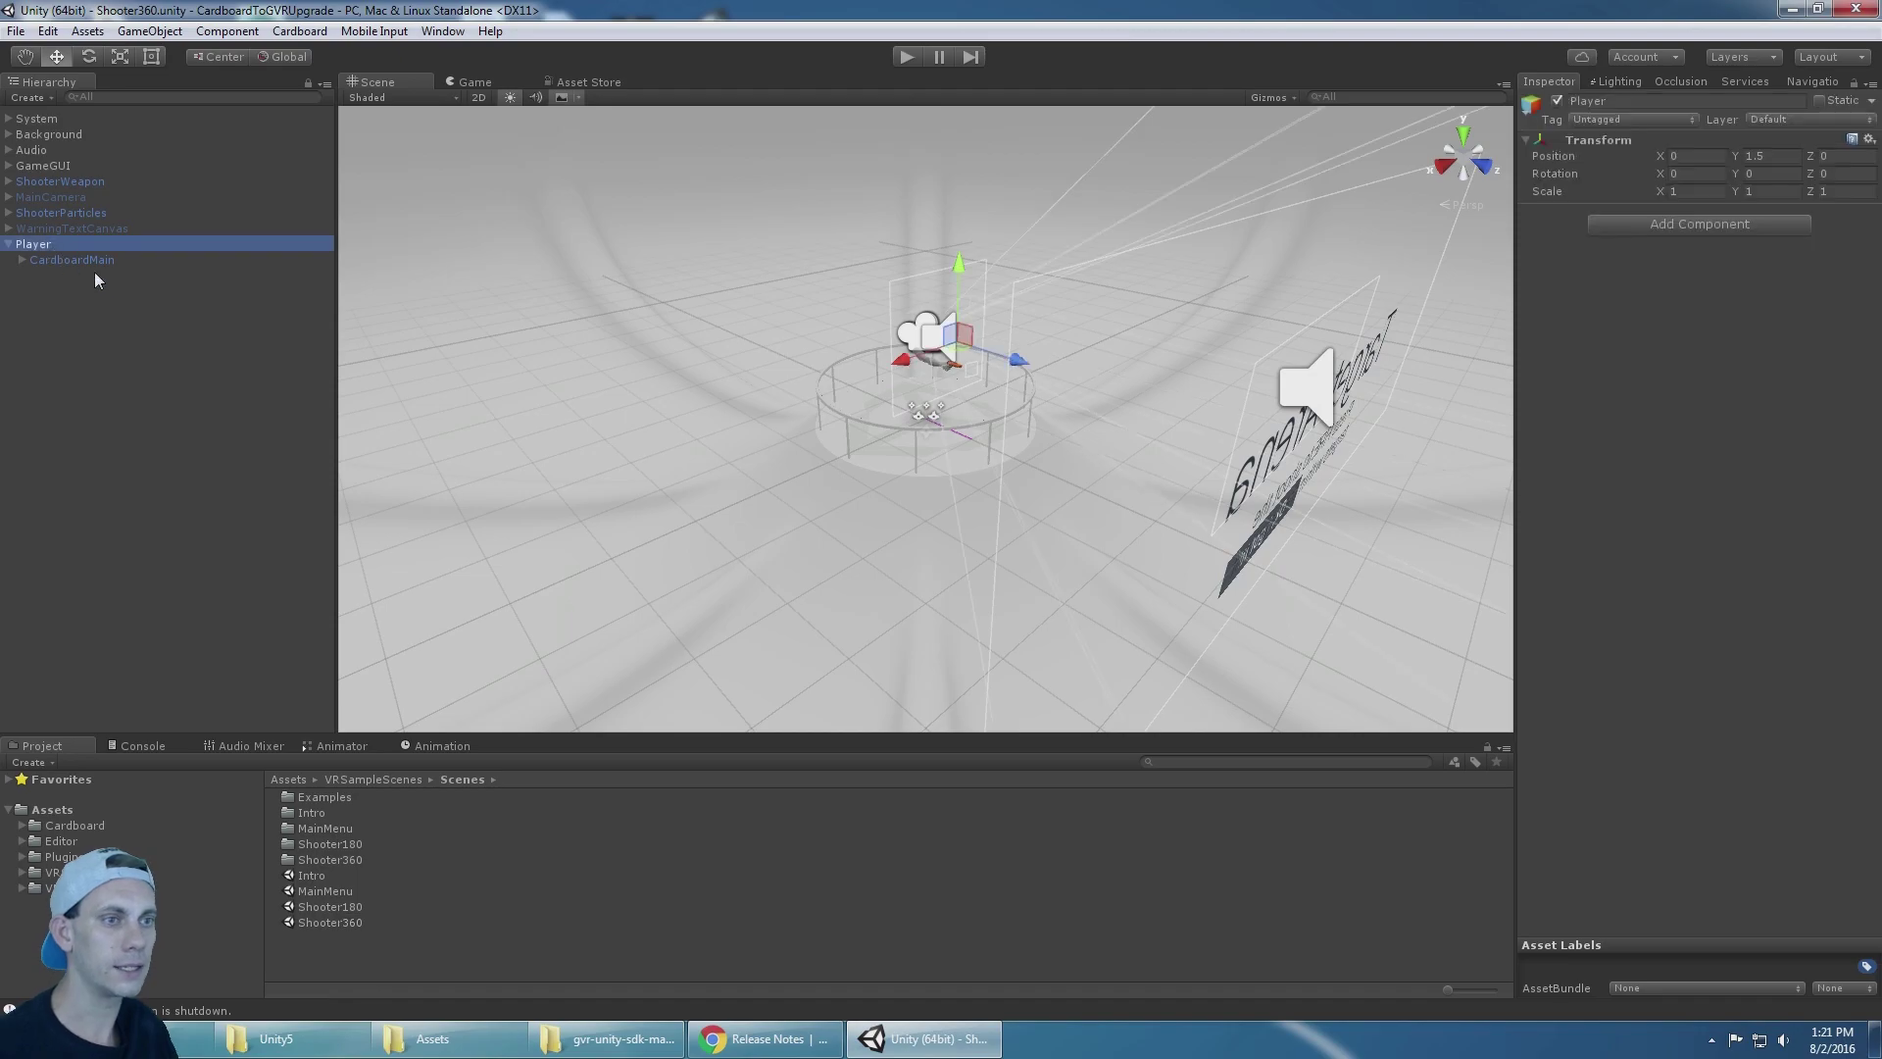
{"action": "left_click", "coordinate": [126, 262]}
{"action": "key", "text": "Right"}
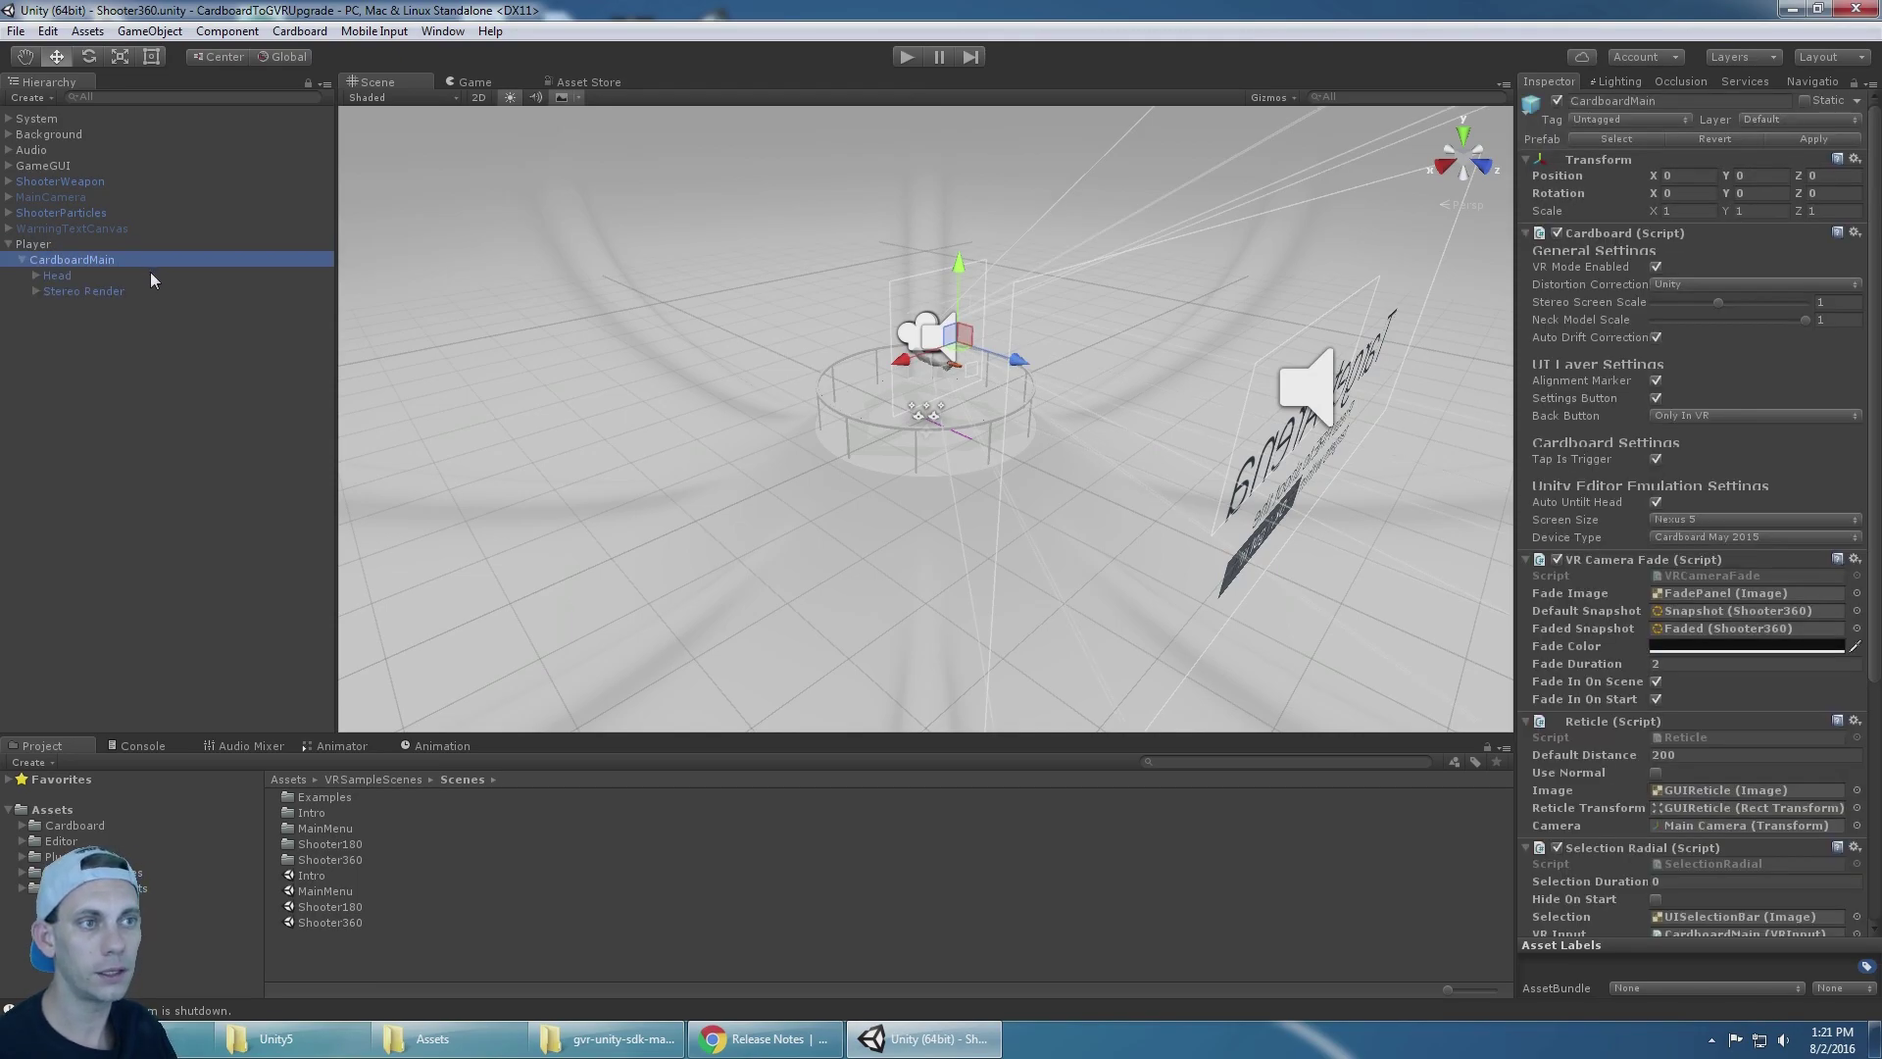
{"action": "left_click", "coordinate": [178, 32]}
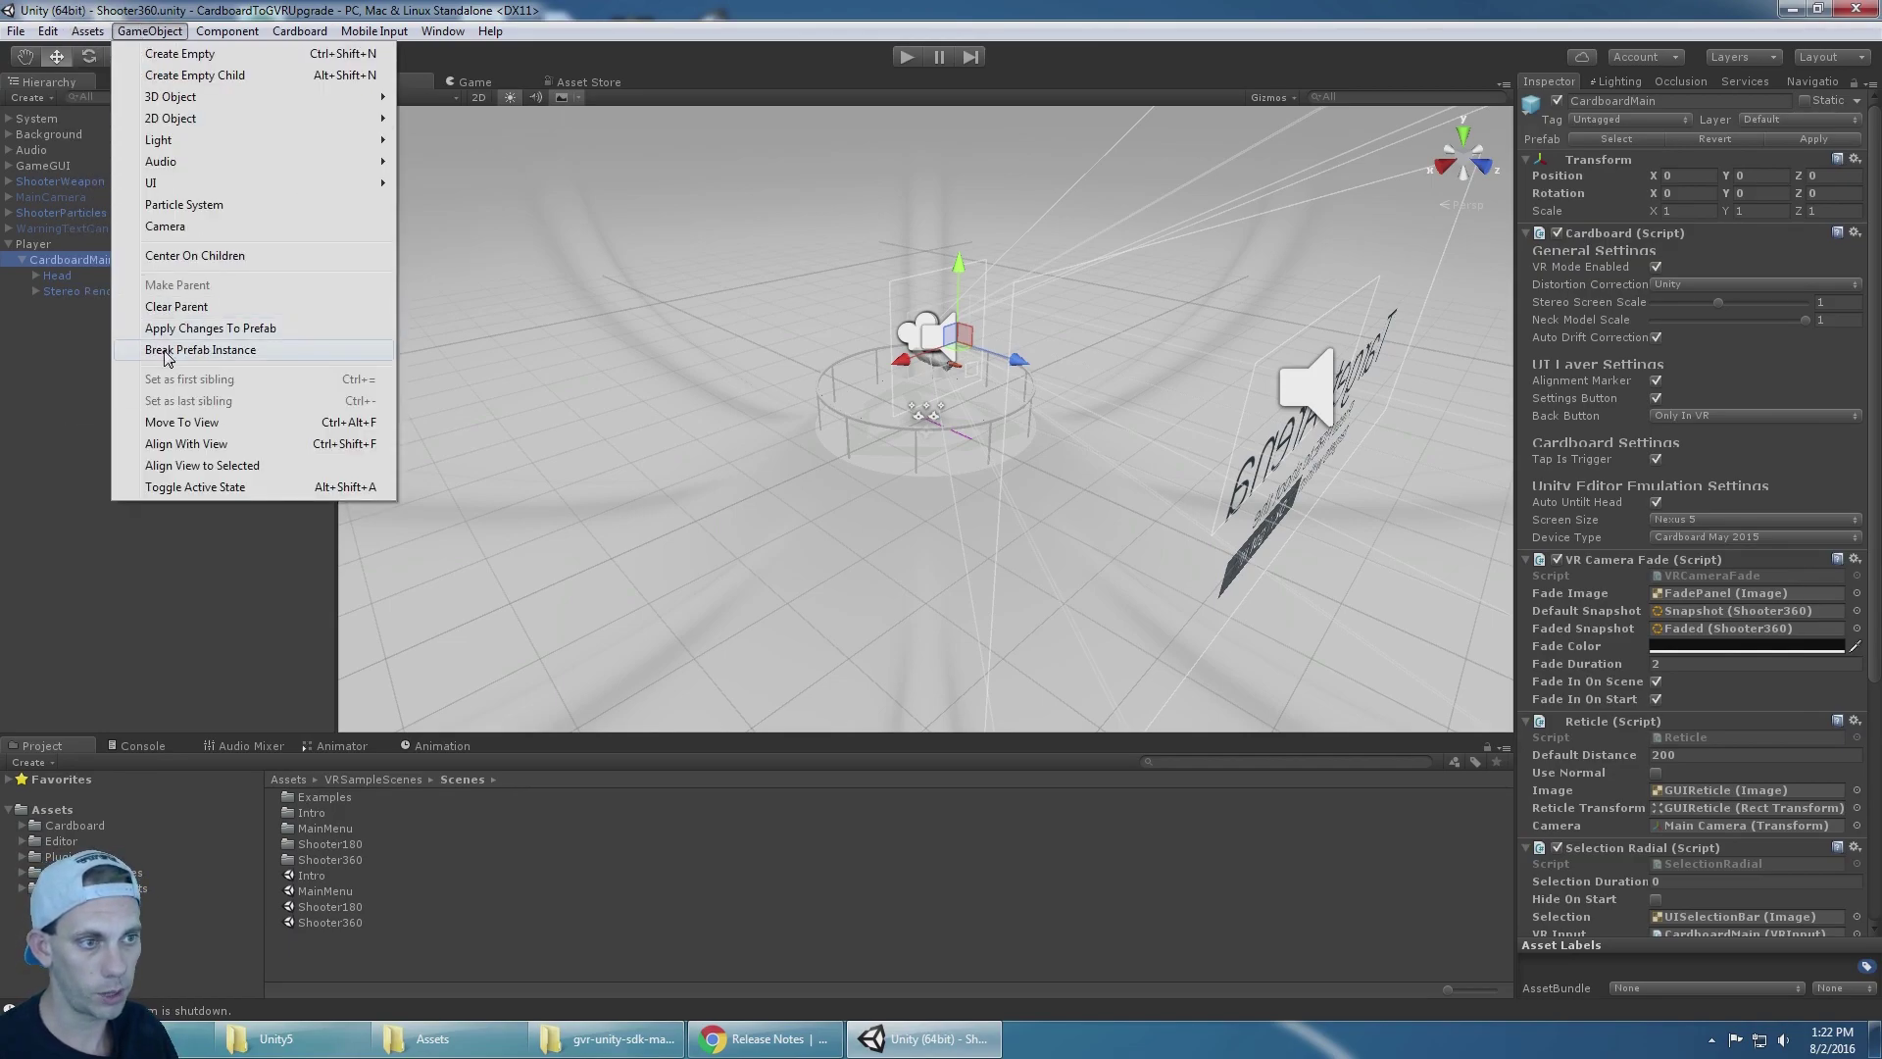
{"action": "left_click", "coordinate": [26, 357]}
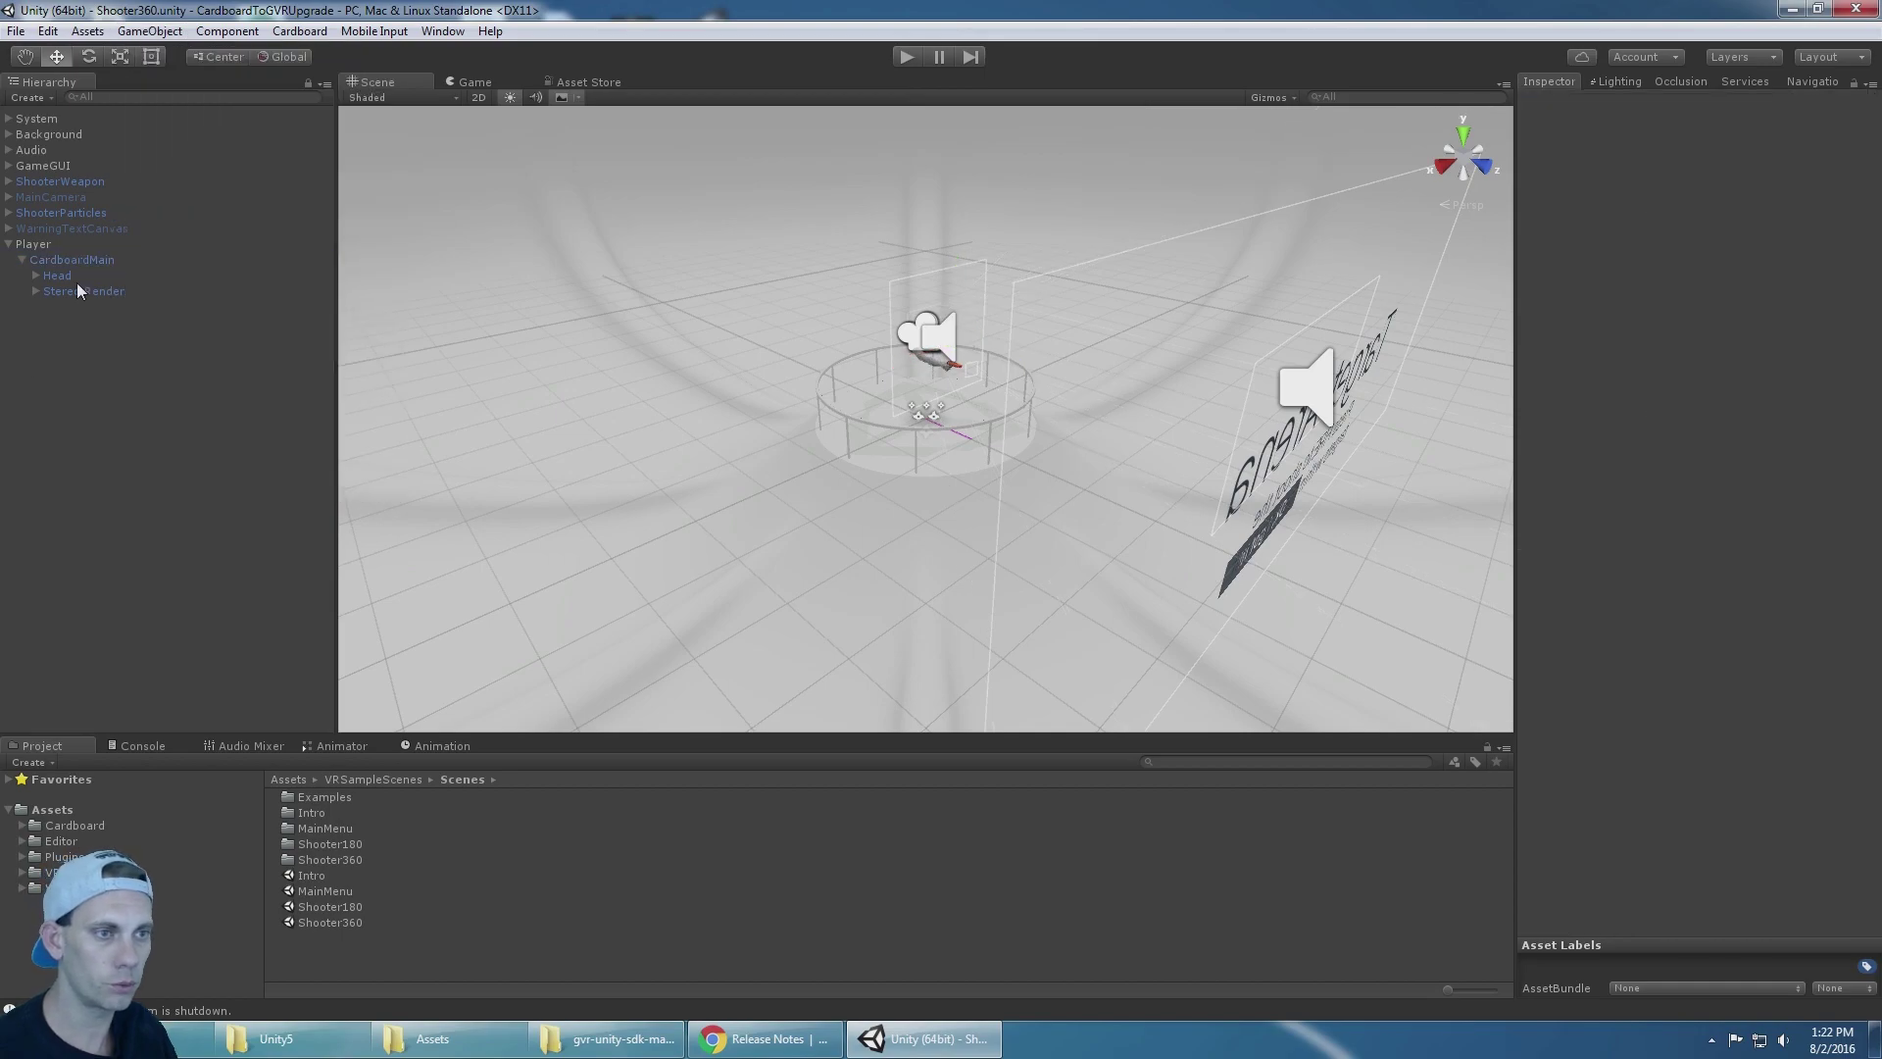
Step: Select CardboardMain in the scene and show the contents of the project's Cardboard/Prefabs folder
{"action": "left_click", "coordinate": [78, 261]}
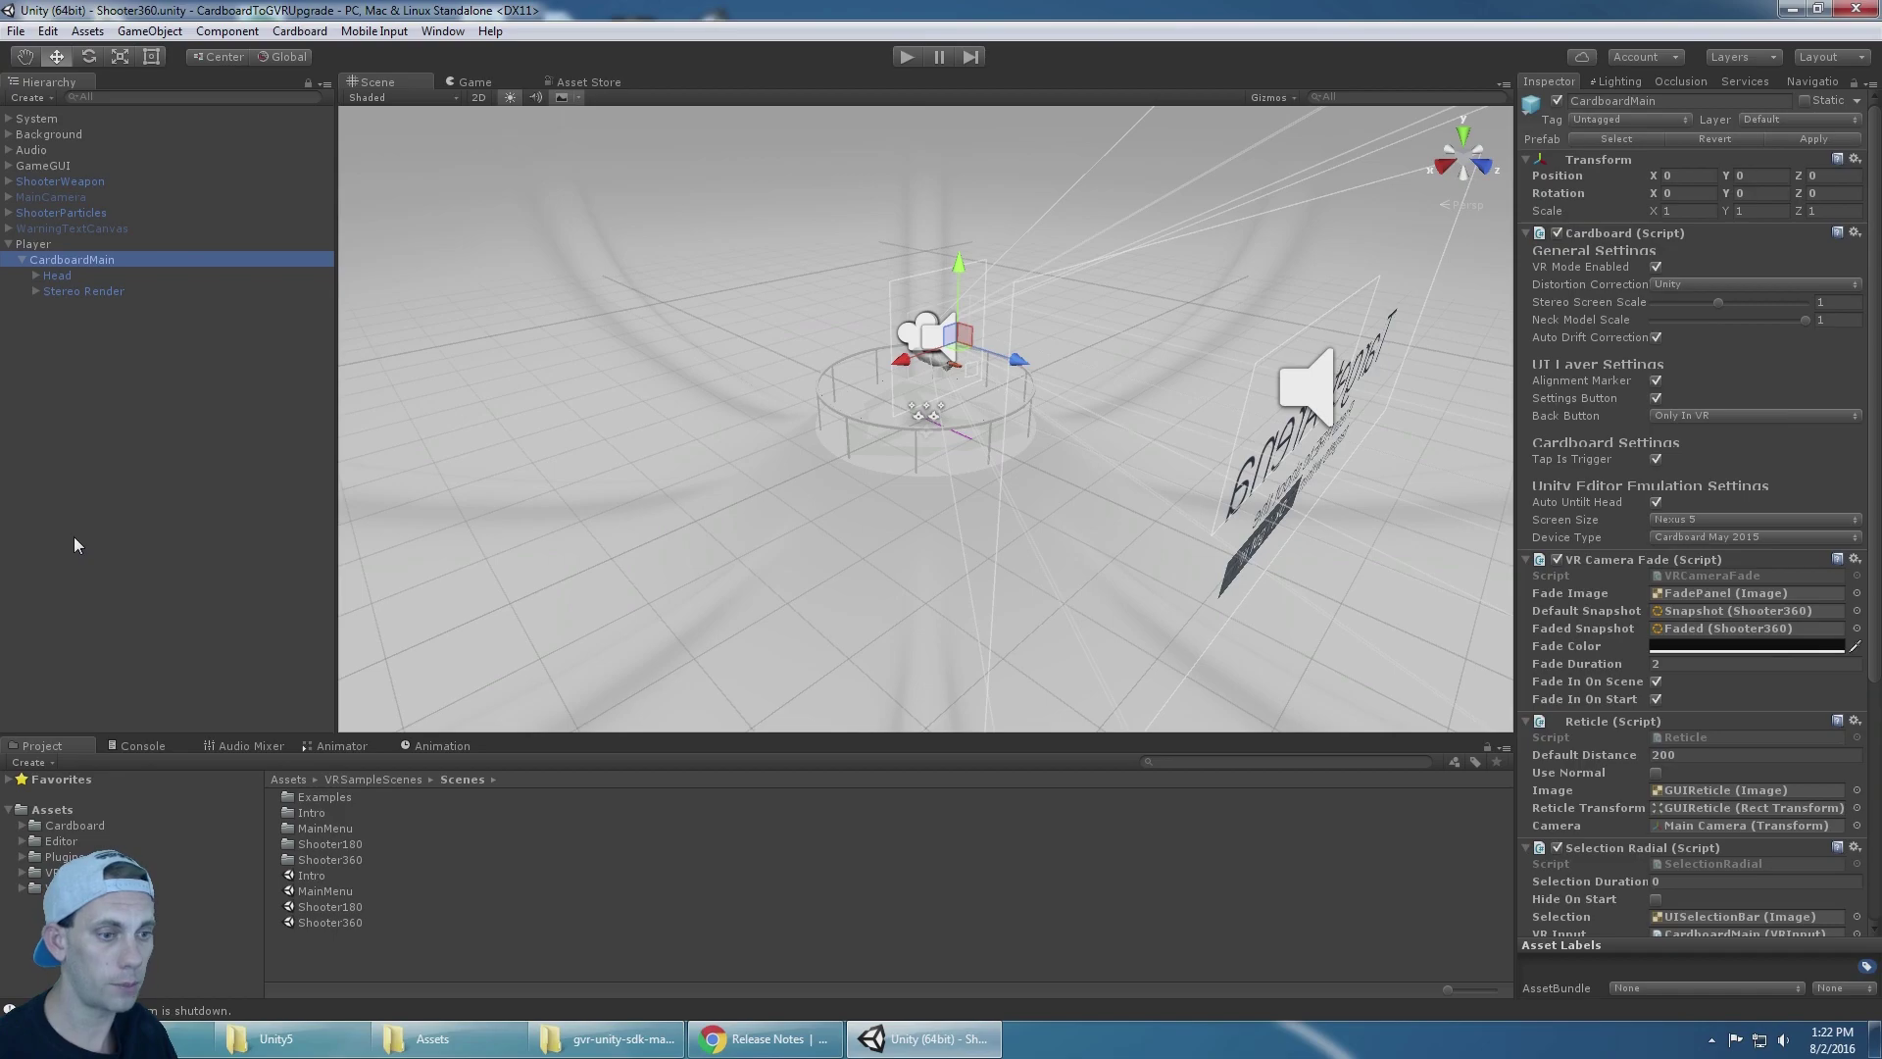
{"action": "double_click", "coordinate": [74, 824]}
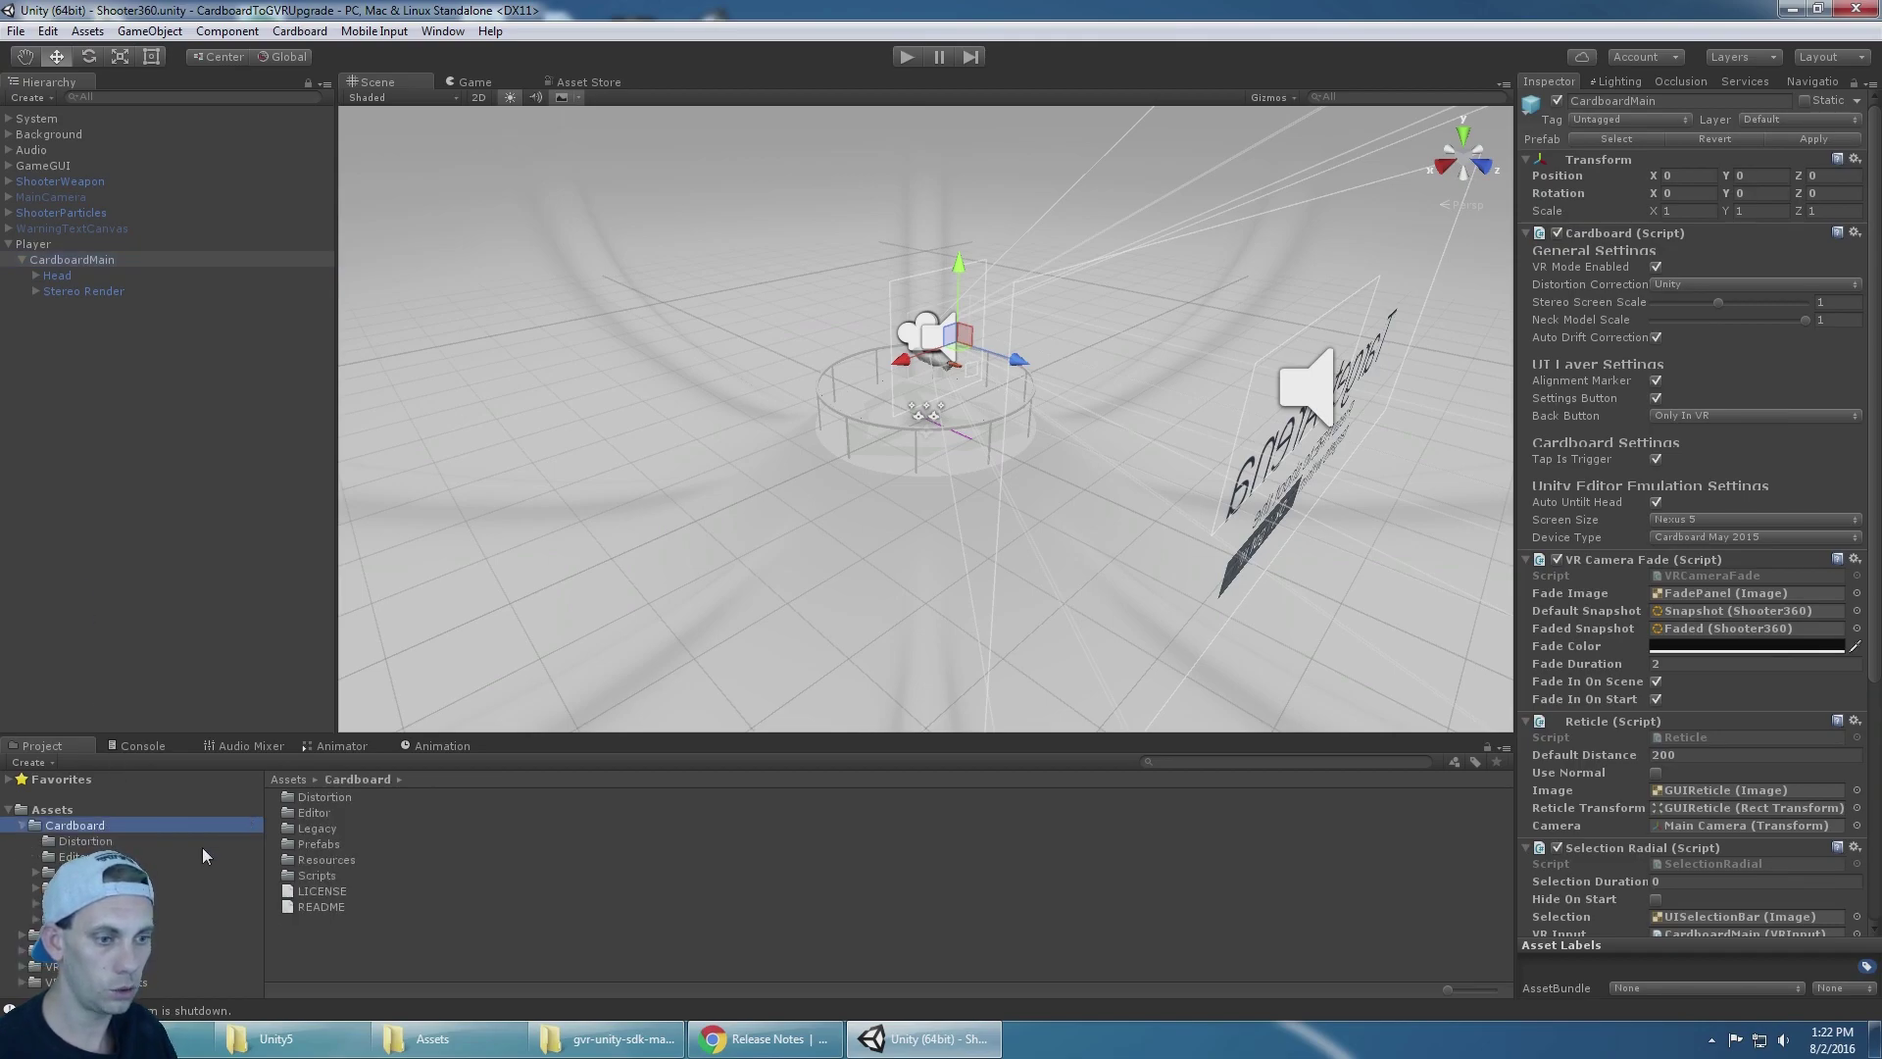
{"action": "left_click", "coordinate": [191, 887]}
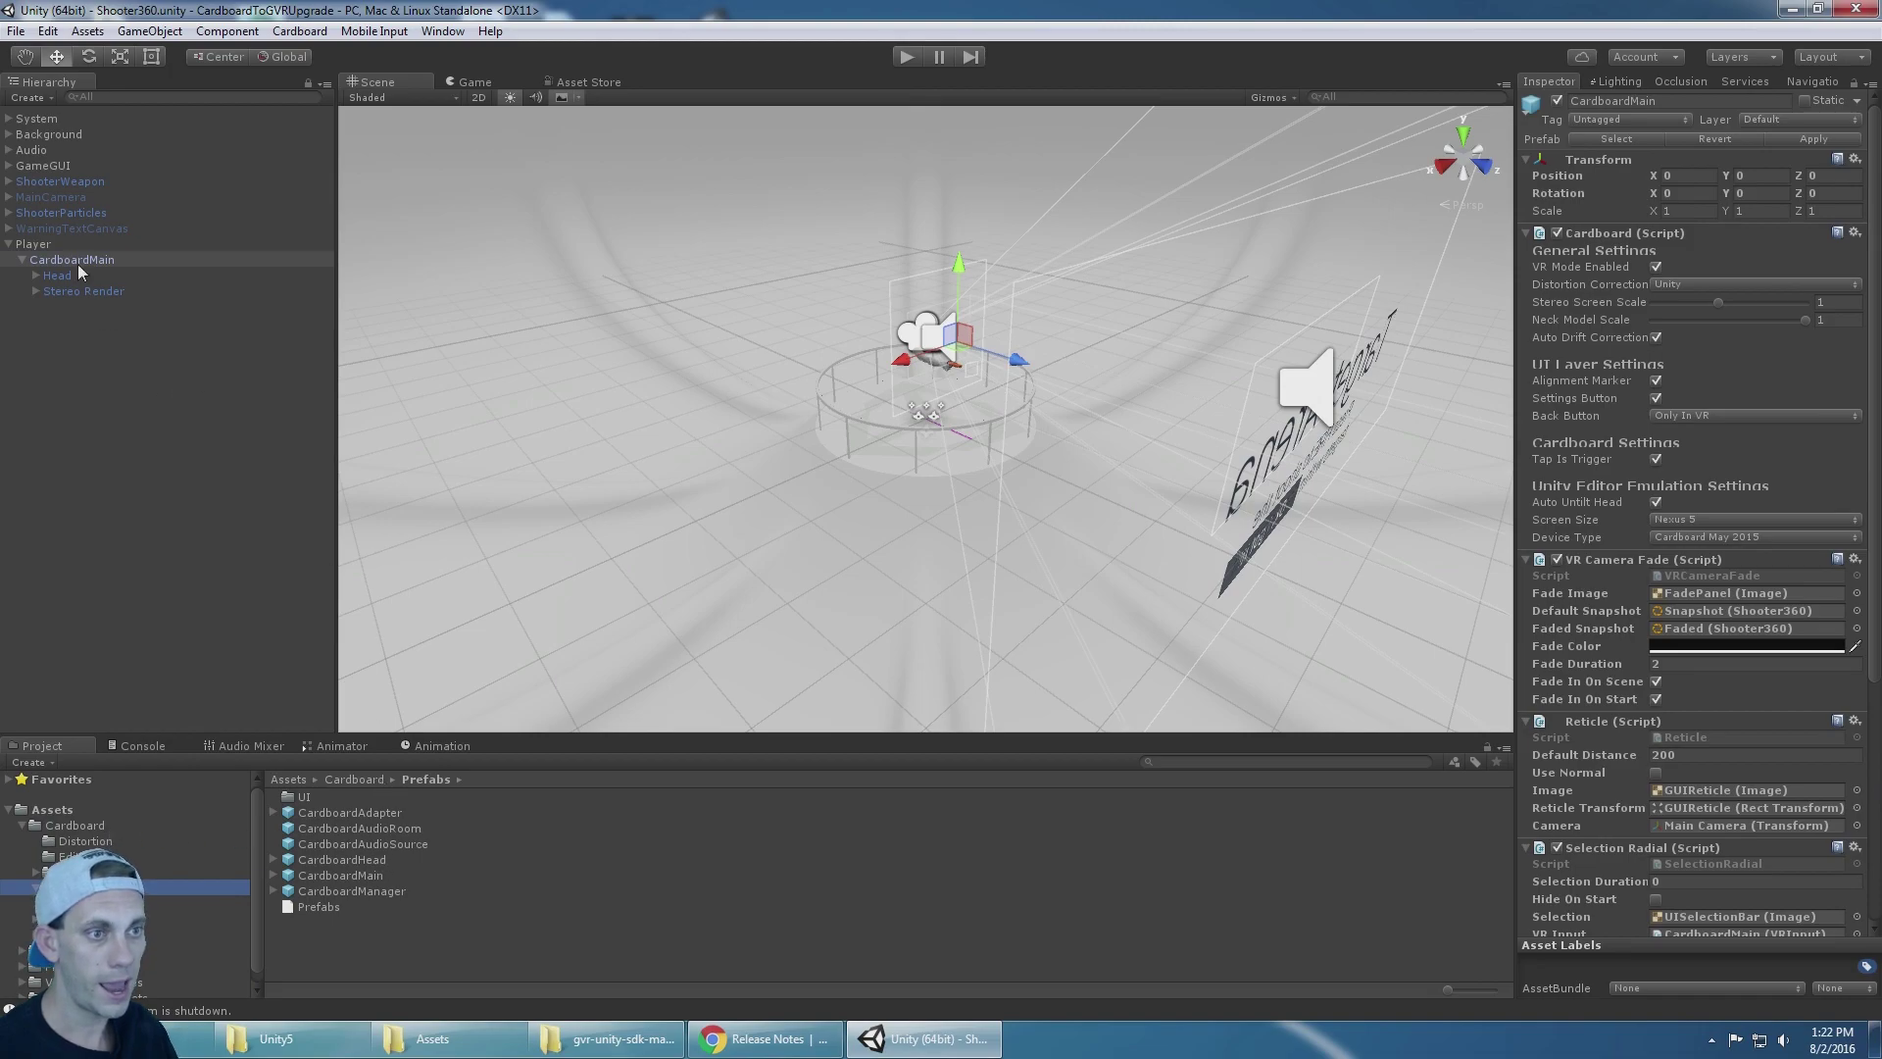
Step: Examine all script components attached to CardboardMain, from the Cardboard script down to VR Eye Raycaster
{"action": "scroll", "coordinate": [1792, 304], "scroll_direction": "down", "scroll_amount": 5}
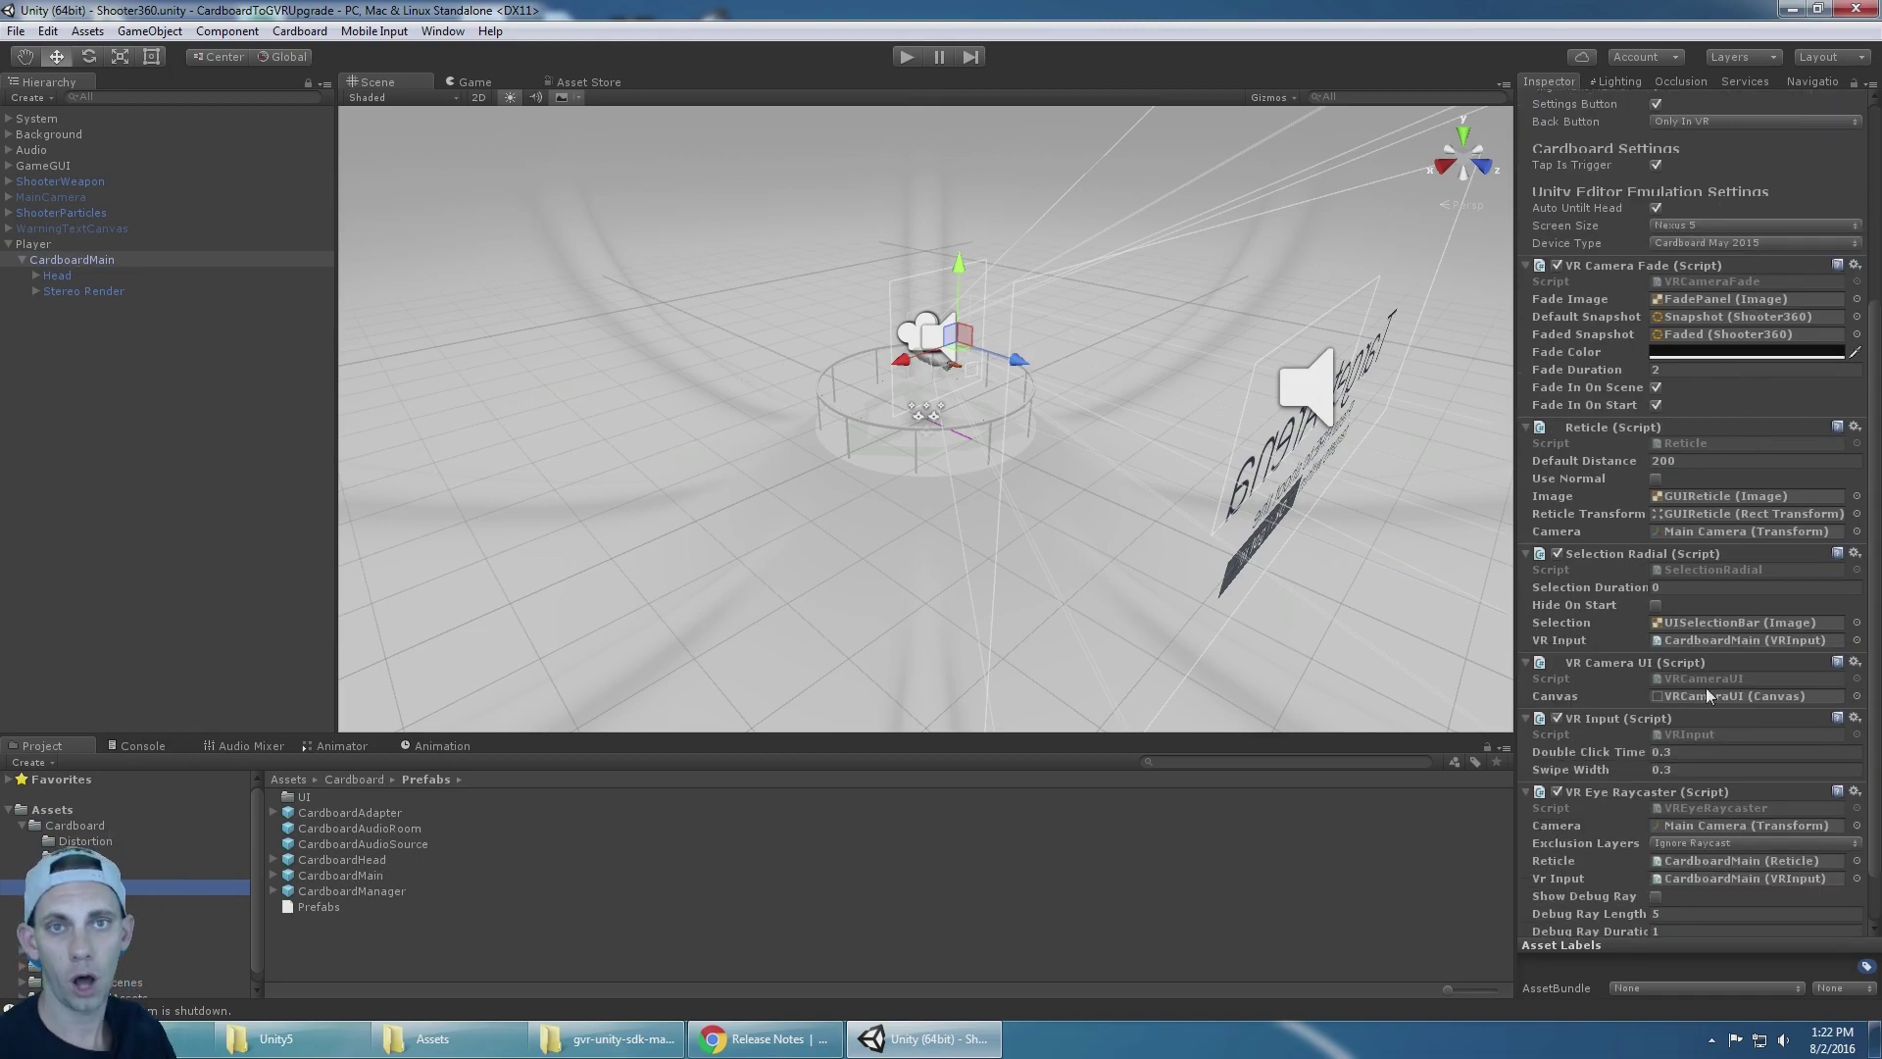
{"action": "scroll", "coordinate": [1706, 687], "scroll_direction": "up", "scroll_amount": 3}
{"action": "scroll", "coordinate": [1706, 691], "scroll_direction": "up", "scroll_amount": 2}
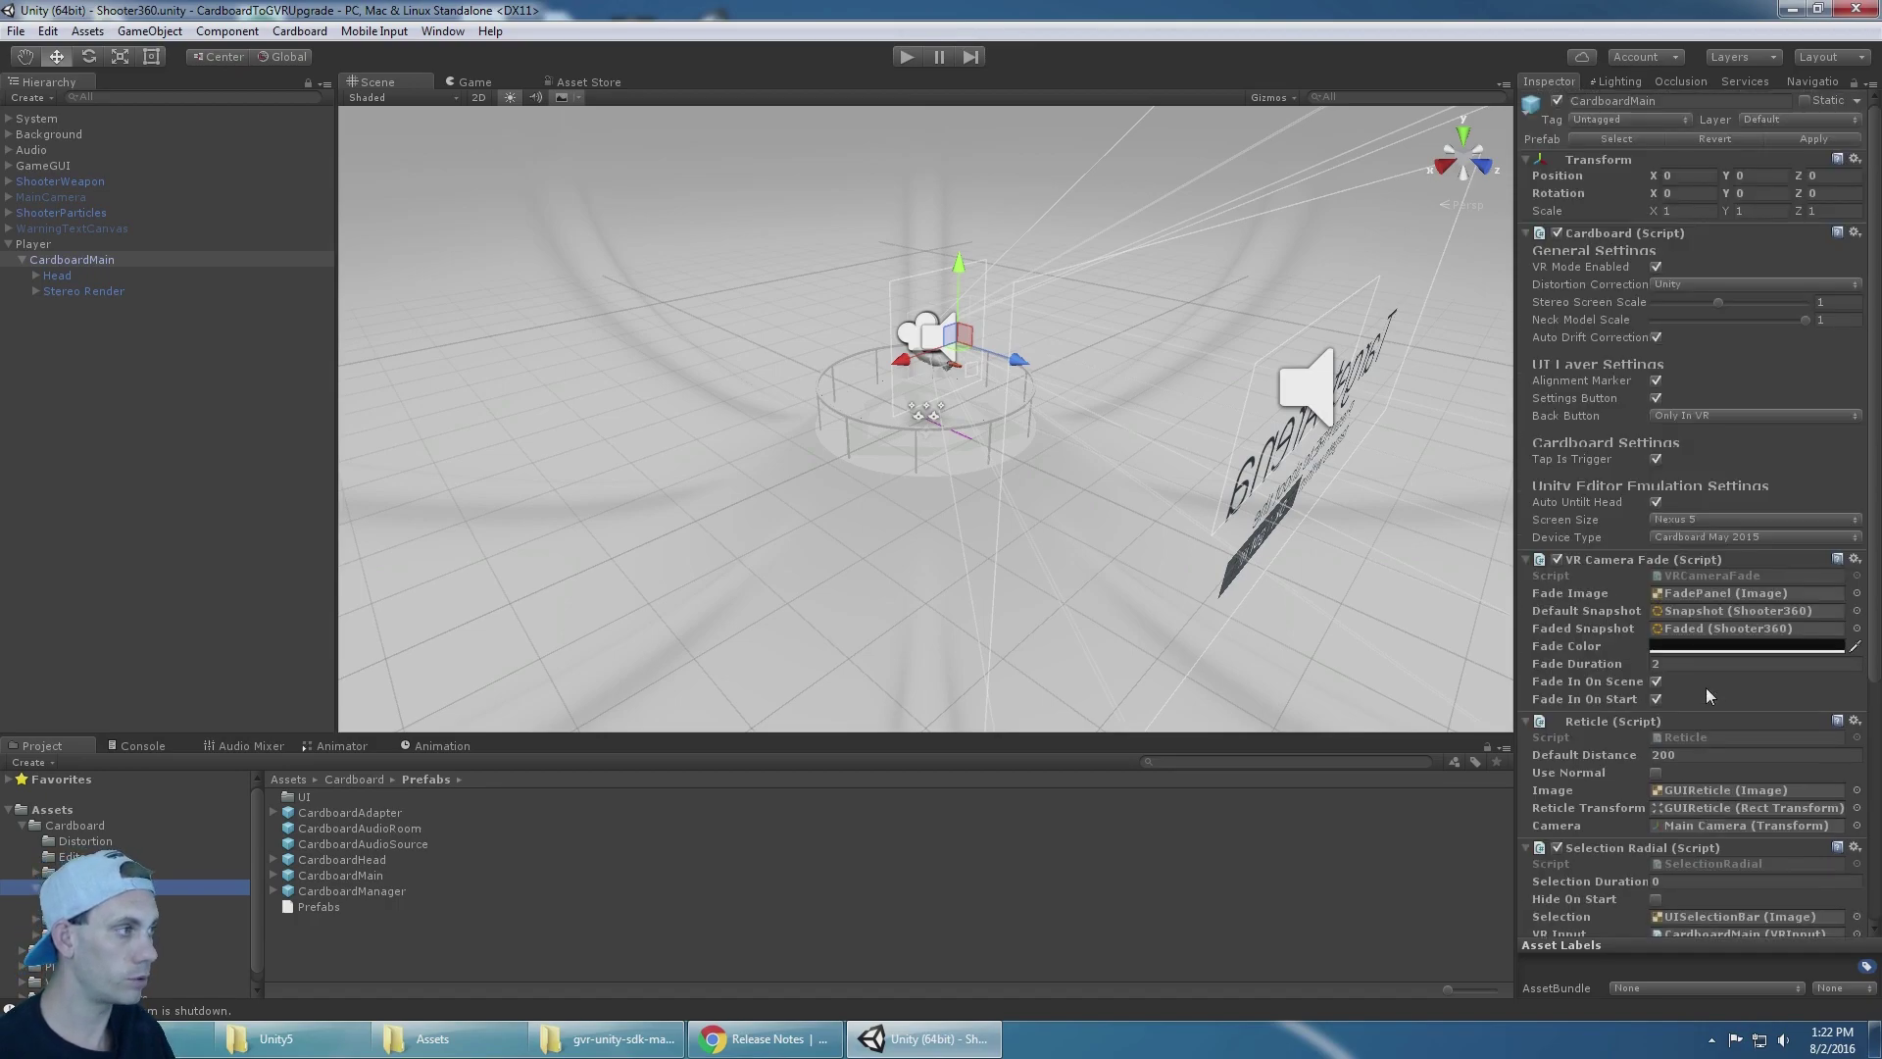
{"action": "scroll", "coordinate": [1708, 681], "scroll_direction": "down", "scroll_amount": 3}
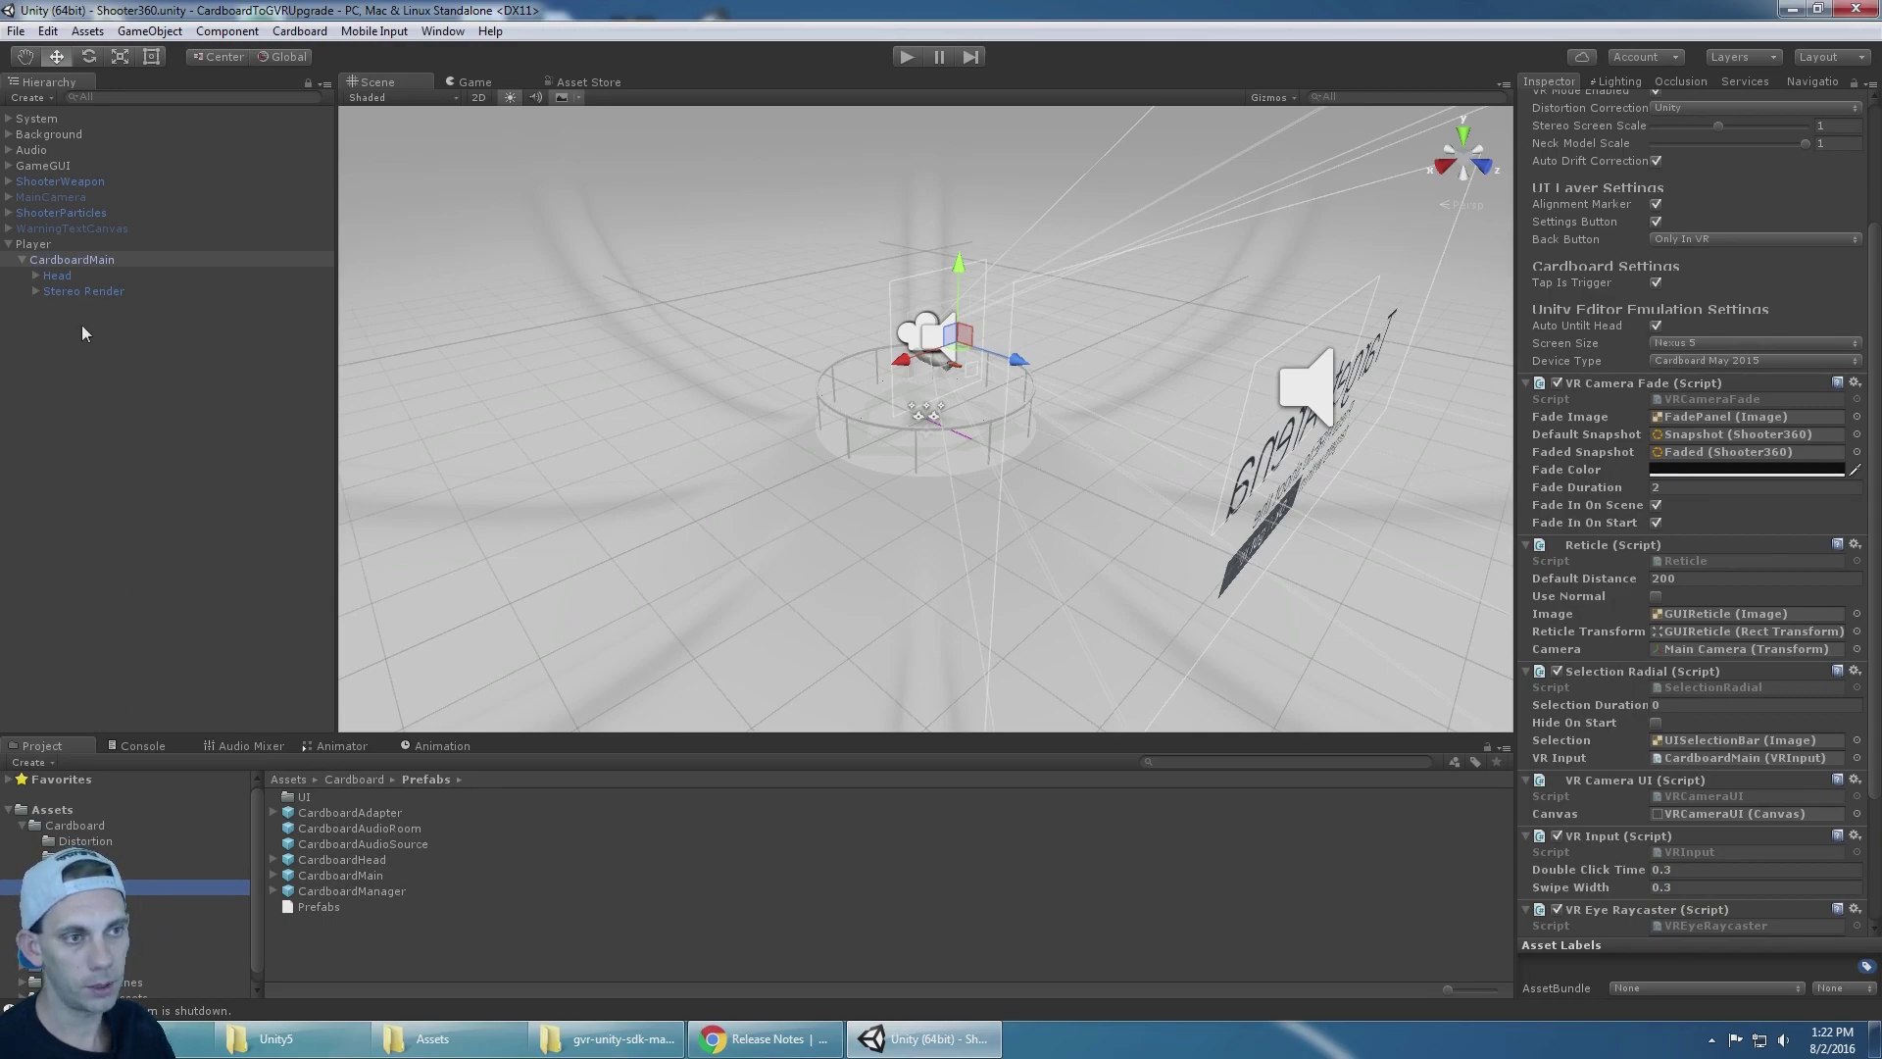
{"action": "scroll", "coordinate": [1745, 147], "scroll_direction": "down", "scroll_amount": 3}
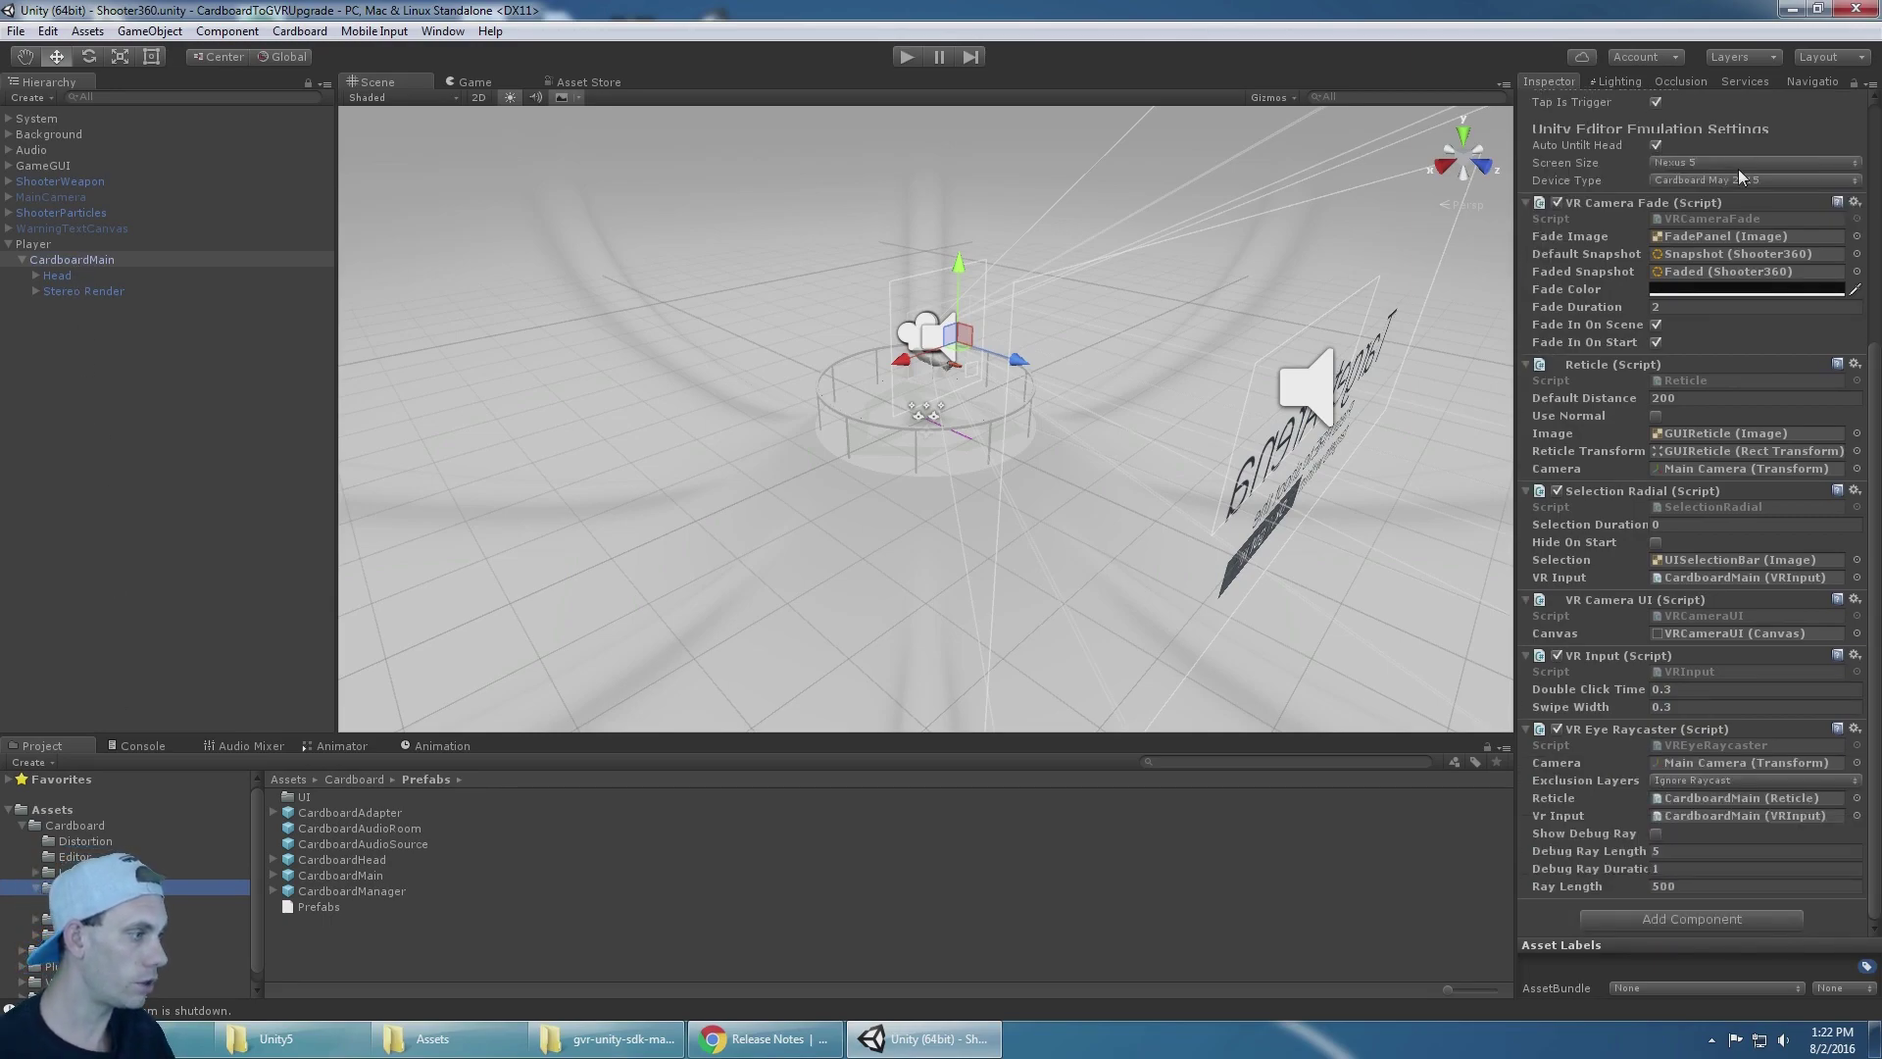
{"action": "scroll", "coordinate": [1737, 170], "scroll_direction": "up", "scroll_amount": 6}
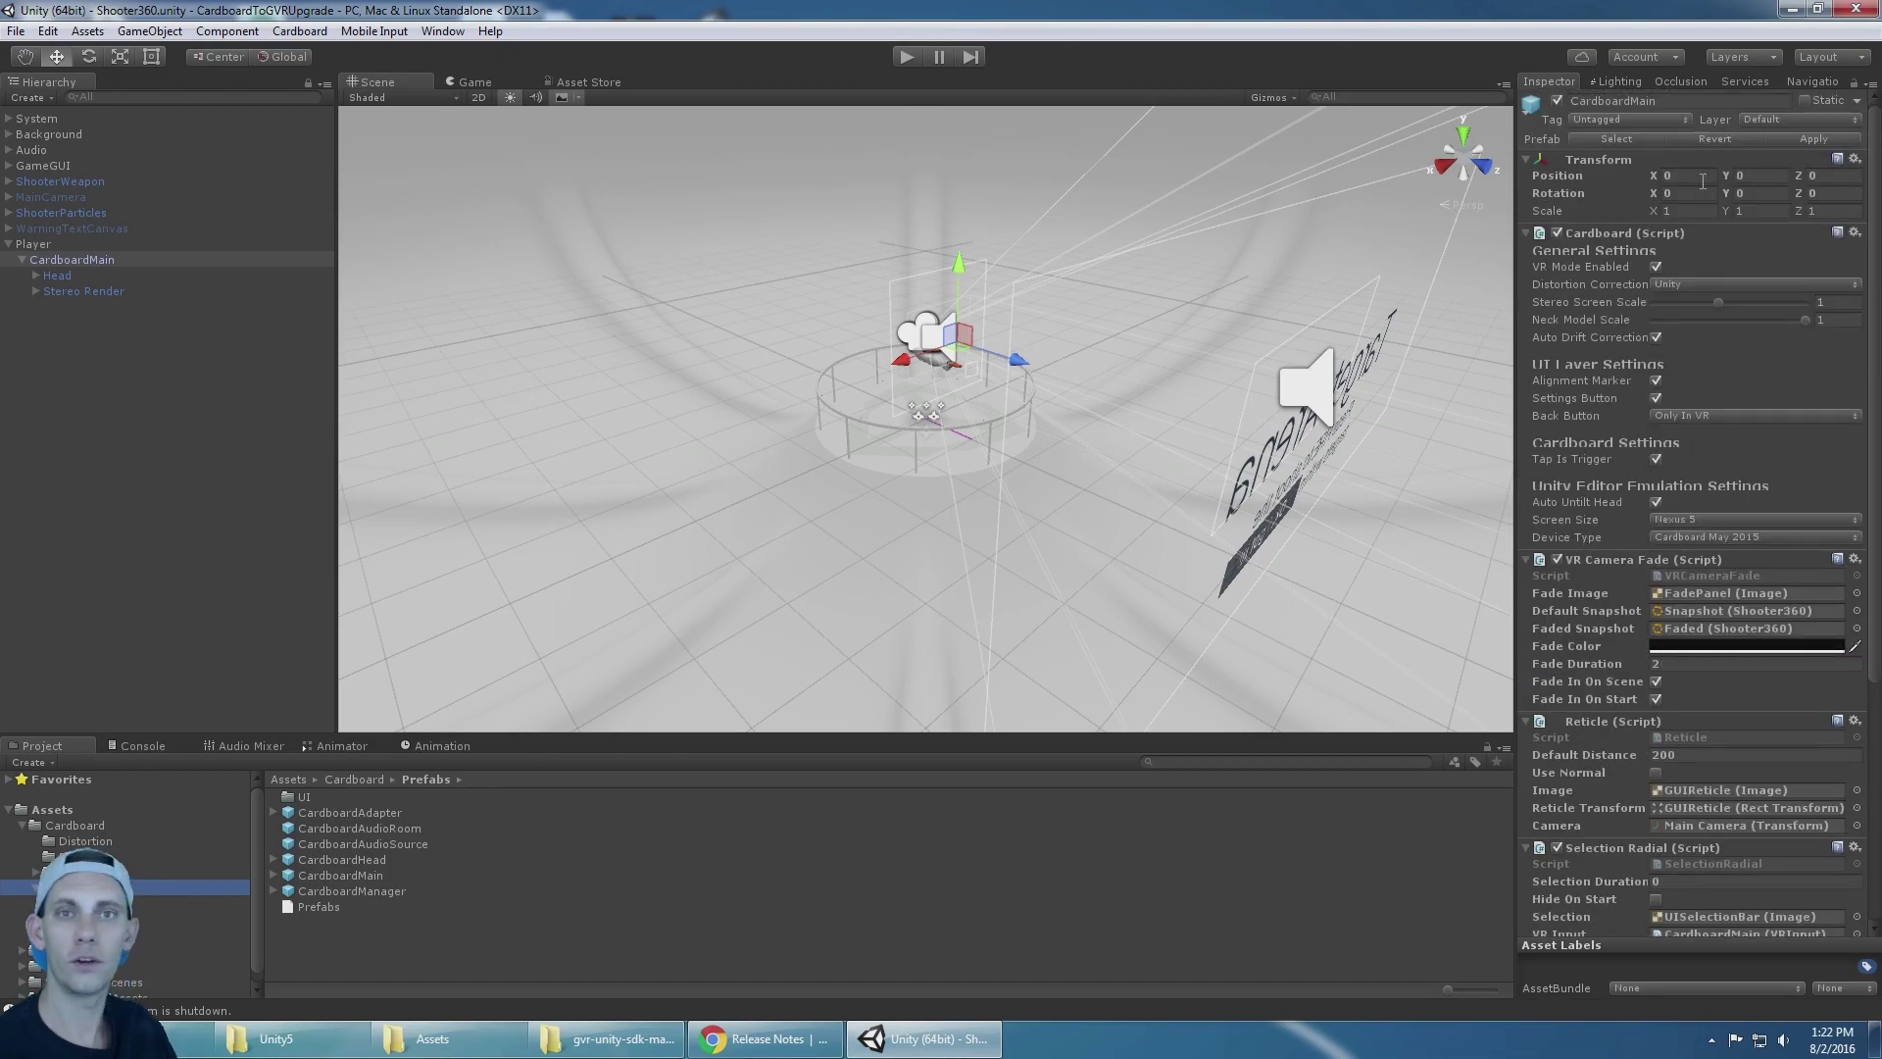
Step: Break the prefab instance of the CardboardMain object under Player
{"action": "left_click", "coordinate": [51, 262]}
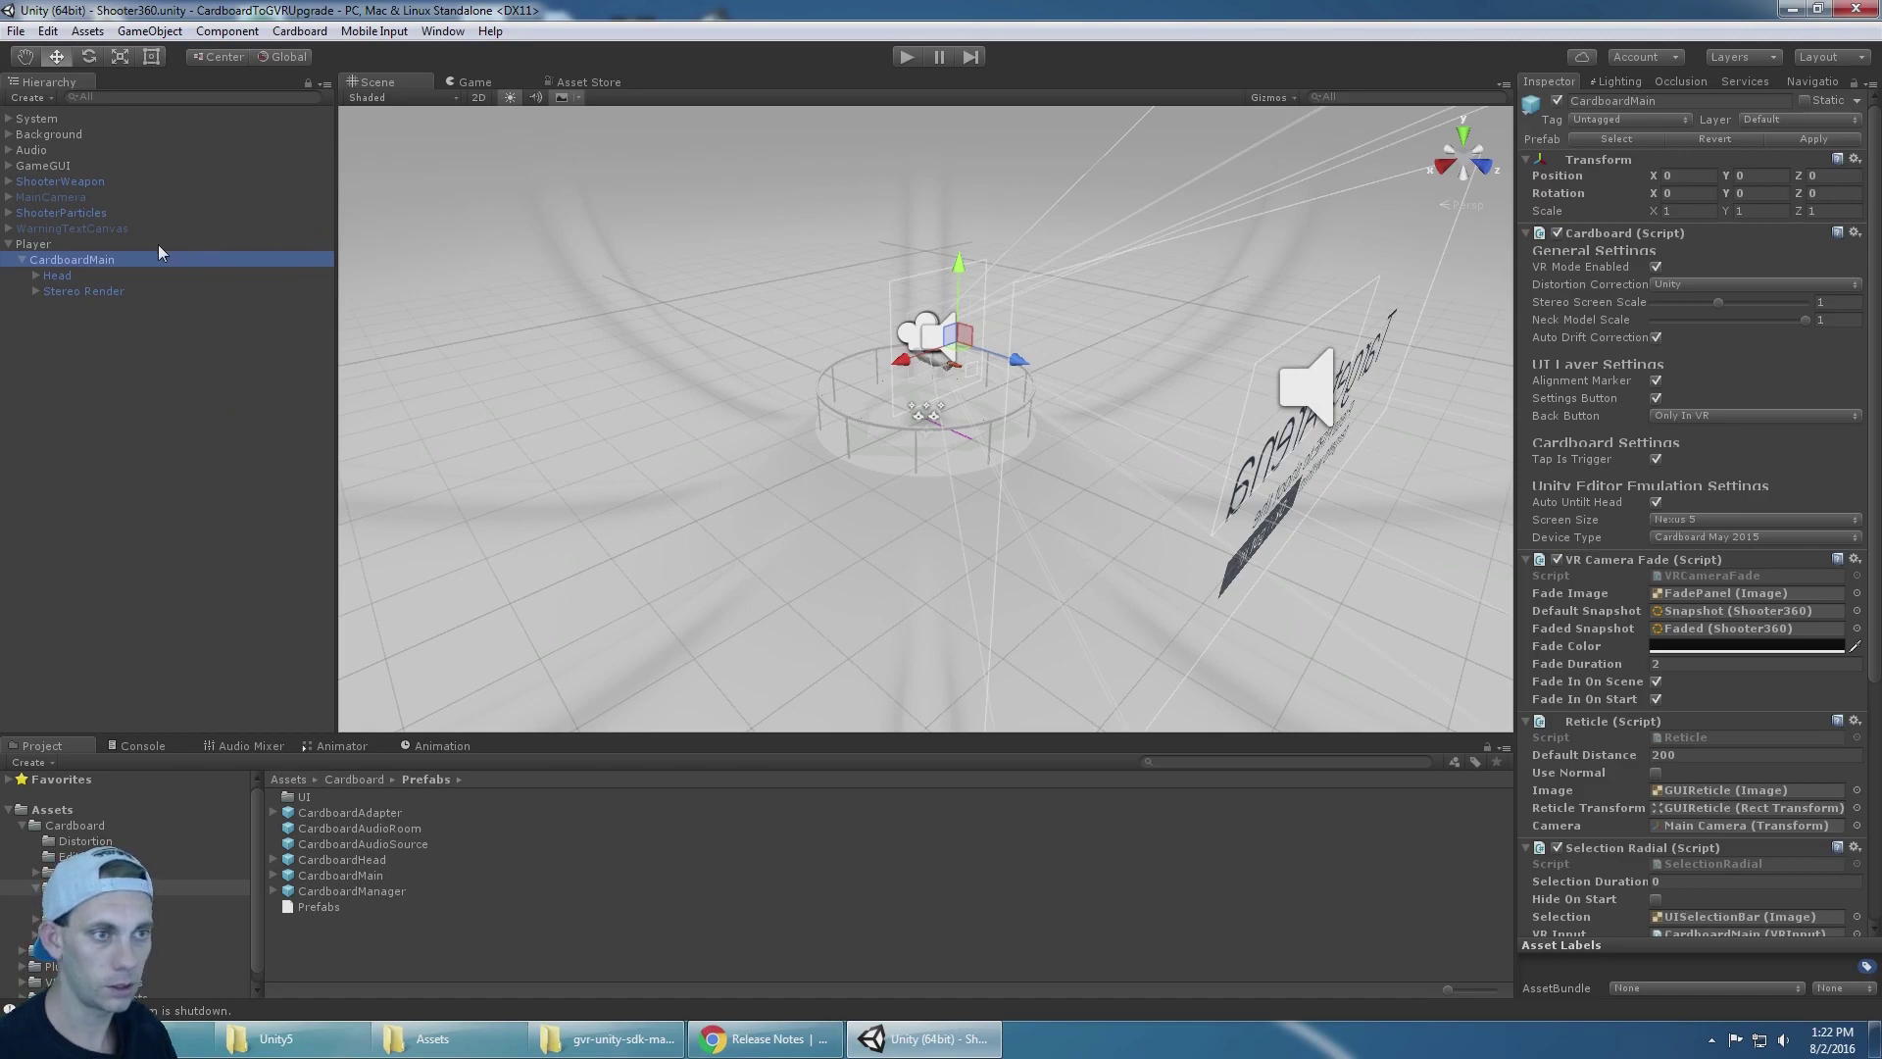
{"action": "left_click", "coordinate": [151, 33]}
{"action": "left_click", "coordinate": [151, 32]}
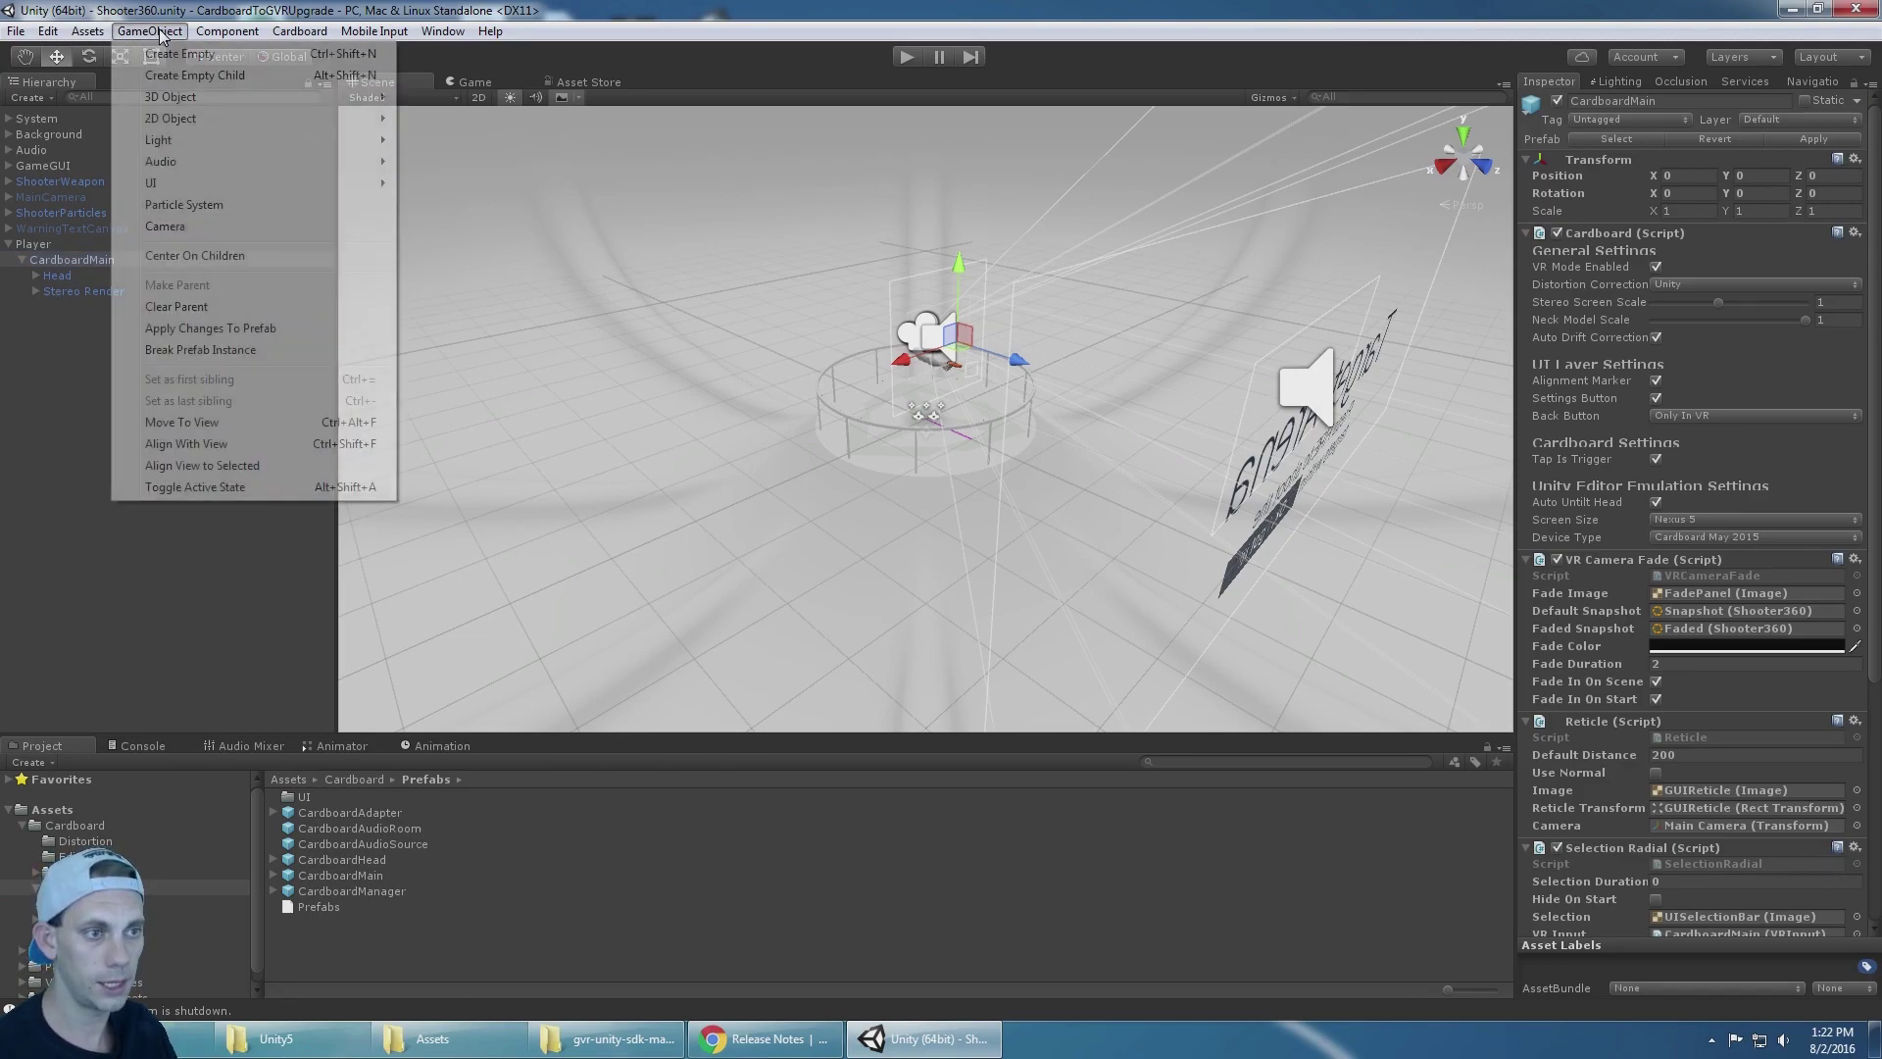
{"action": "left_click", "coordinate": [251, 350]}
{"action": "left_click", "coordinate": [80, 406]}
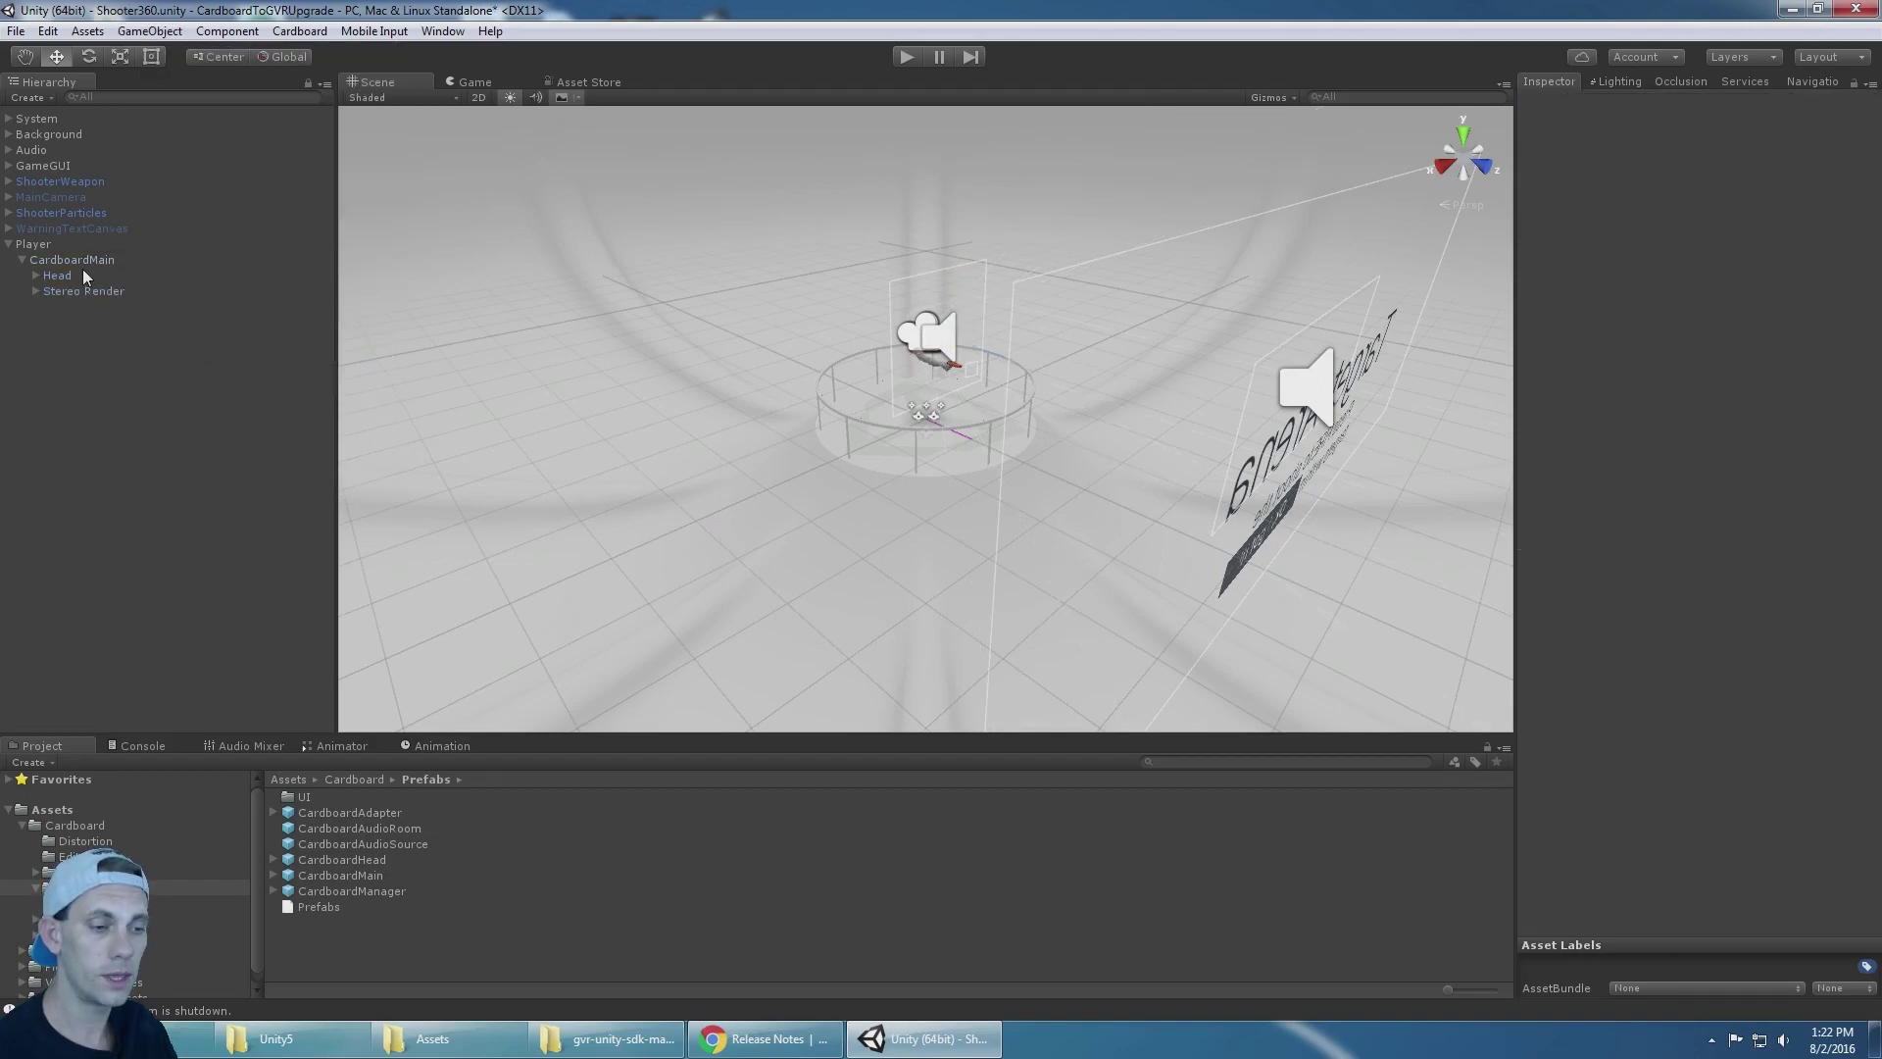
Step: Review the script components on the detached CardboardMain object and save the scene
{"action": "left_click", "coordinate": [94, 258]}
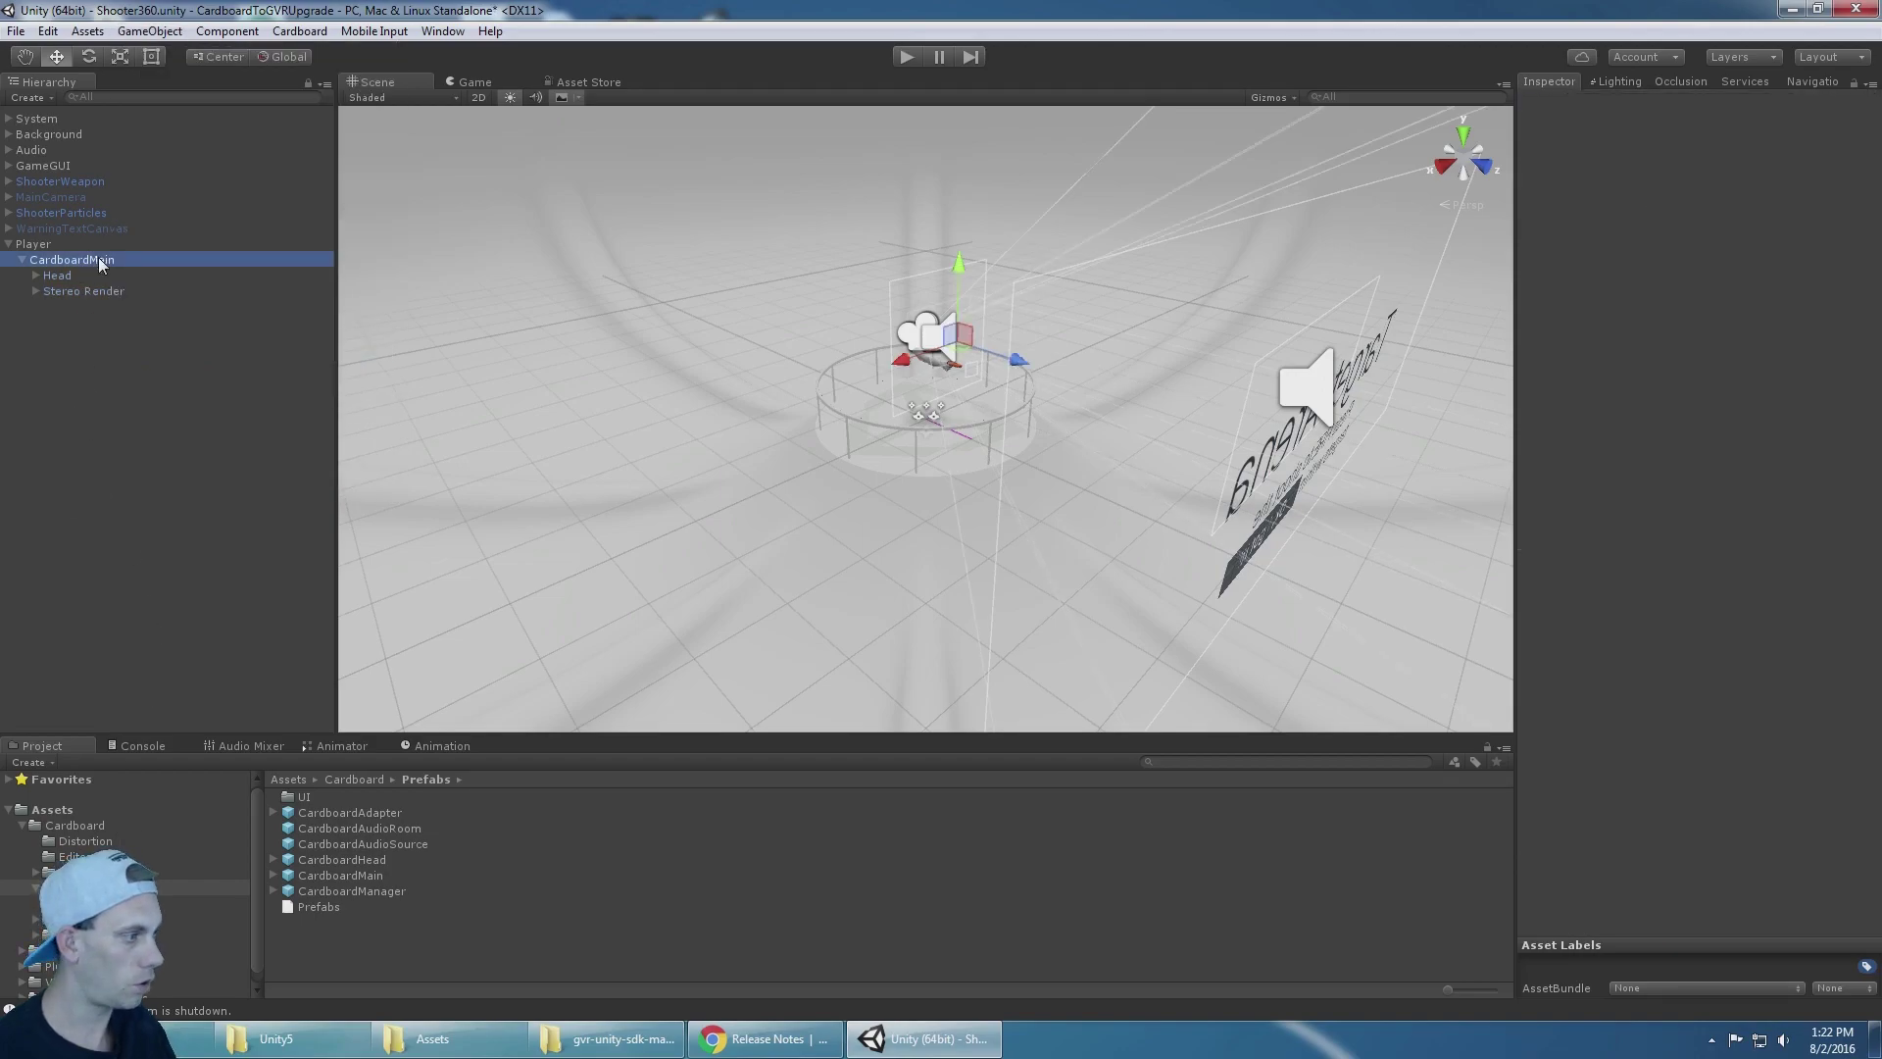
{"action": "scroll", "coordinate": [1735, 416], "scroll_direction": "down", "scroll_amount": 6}
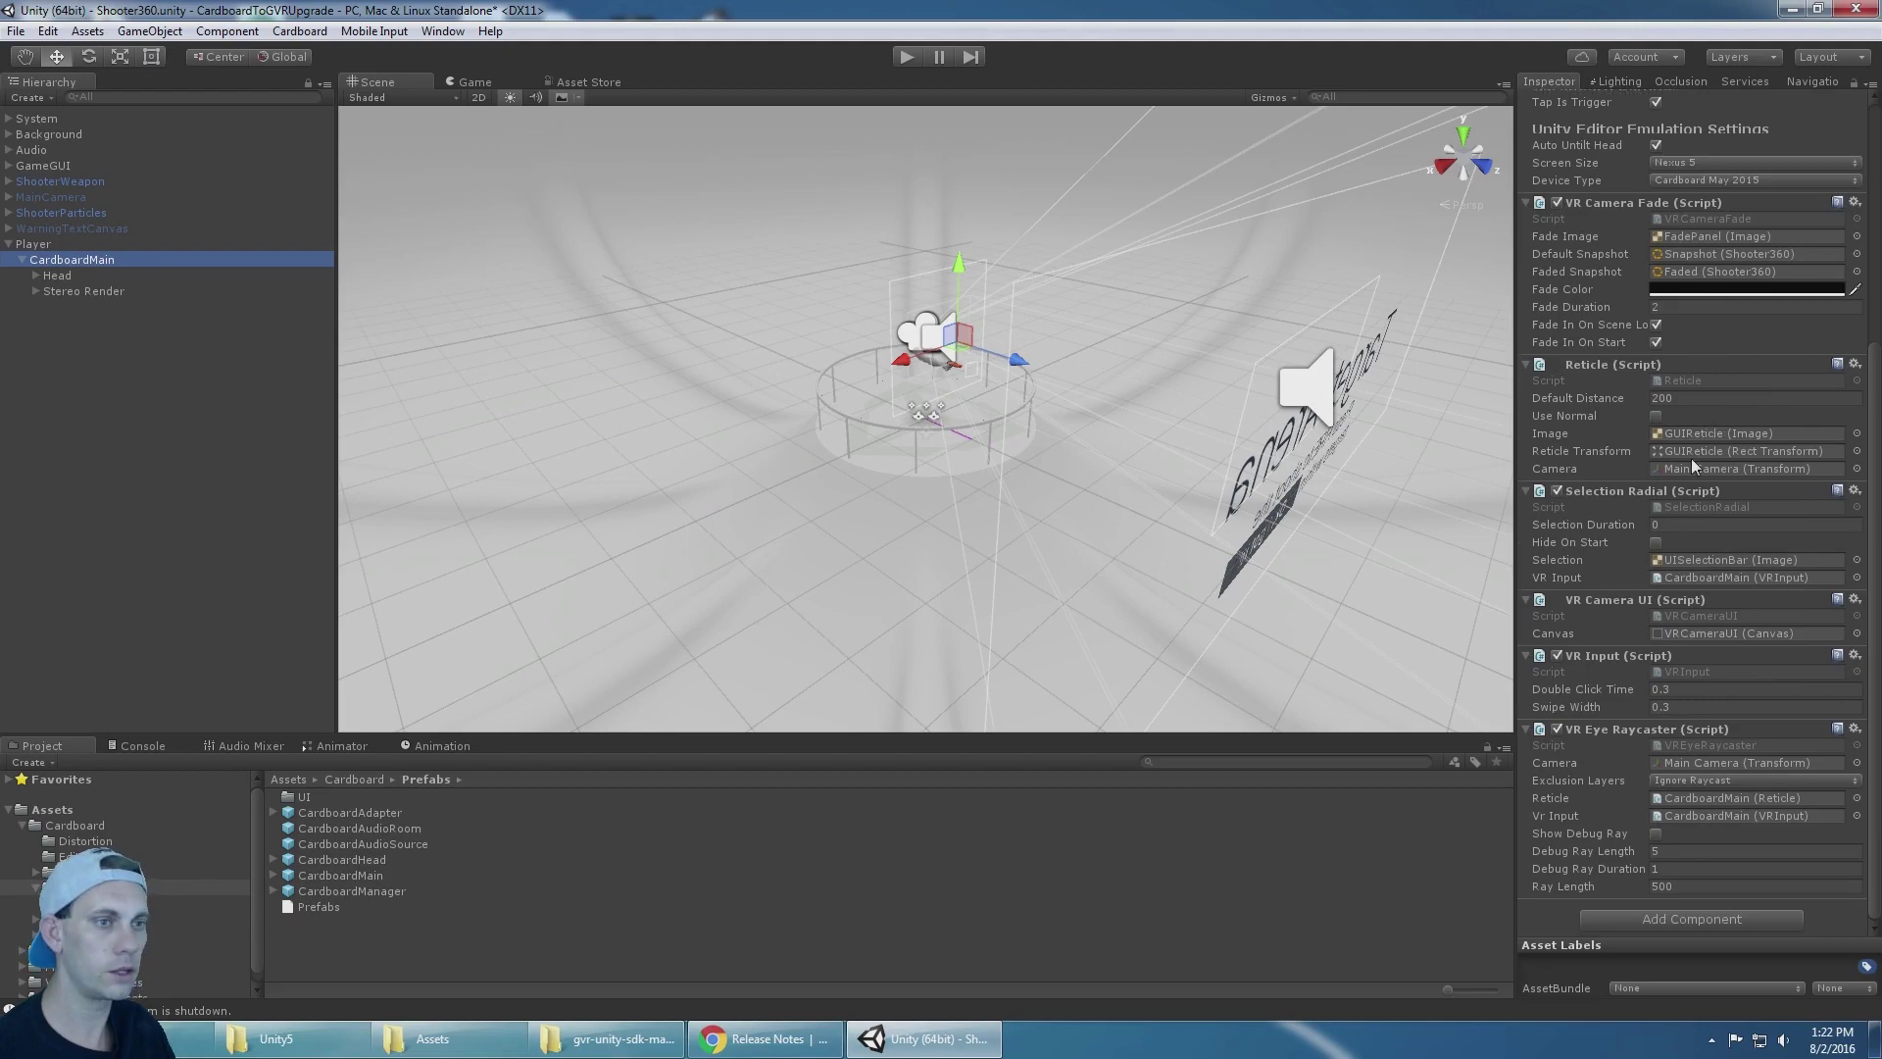
{"action": "left_click", "coordinate": [108, 359]}
{"action": "key", "text": "ctrl+s"}
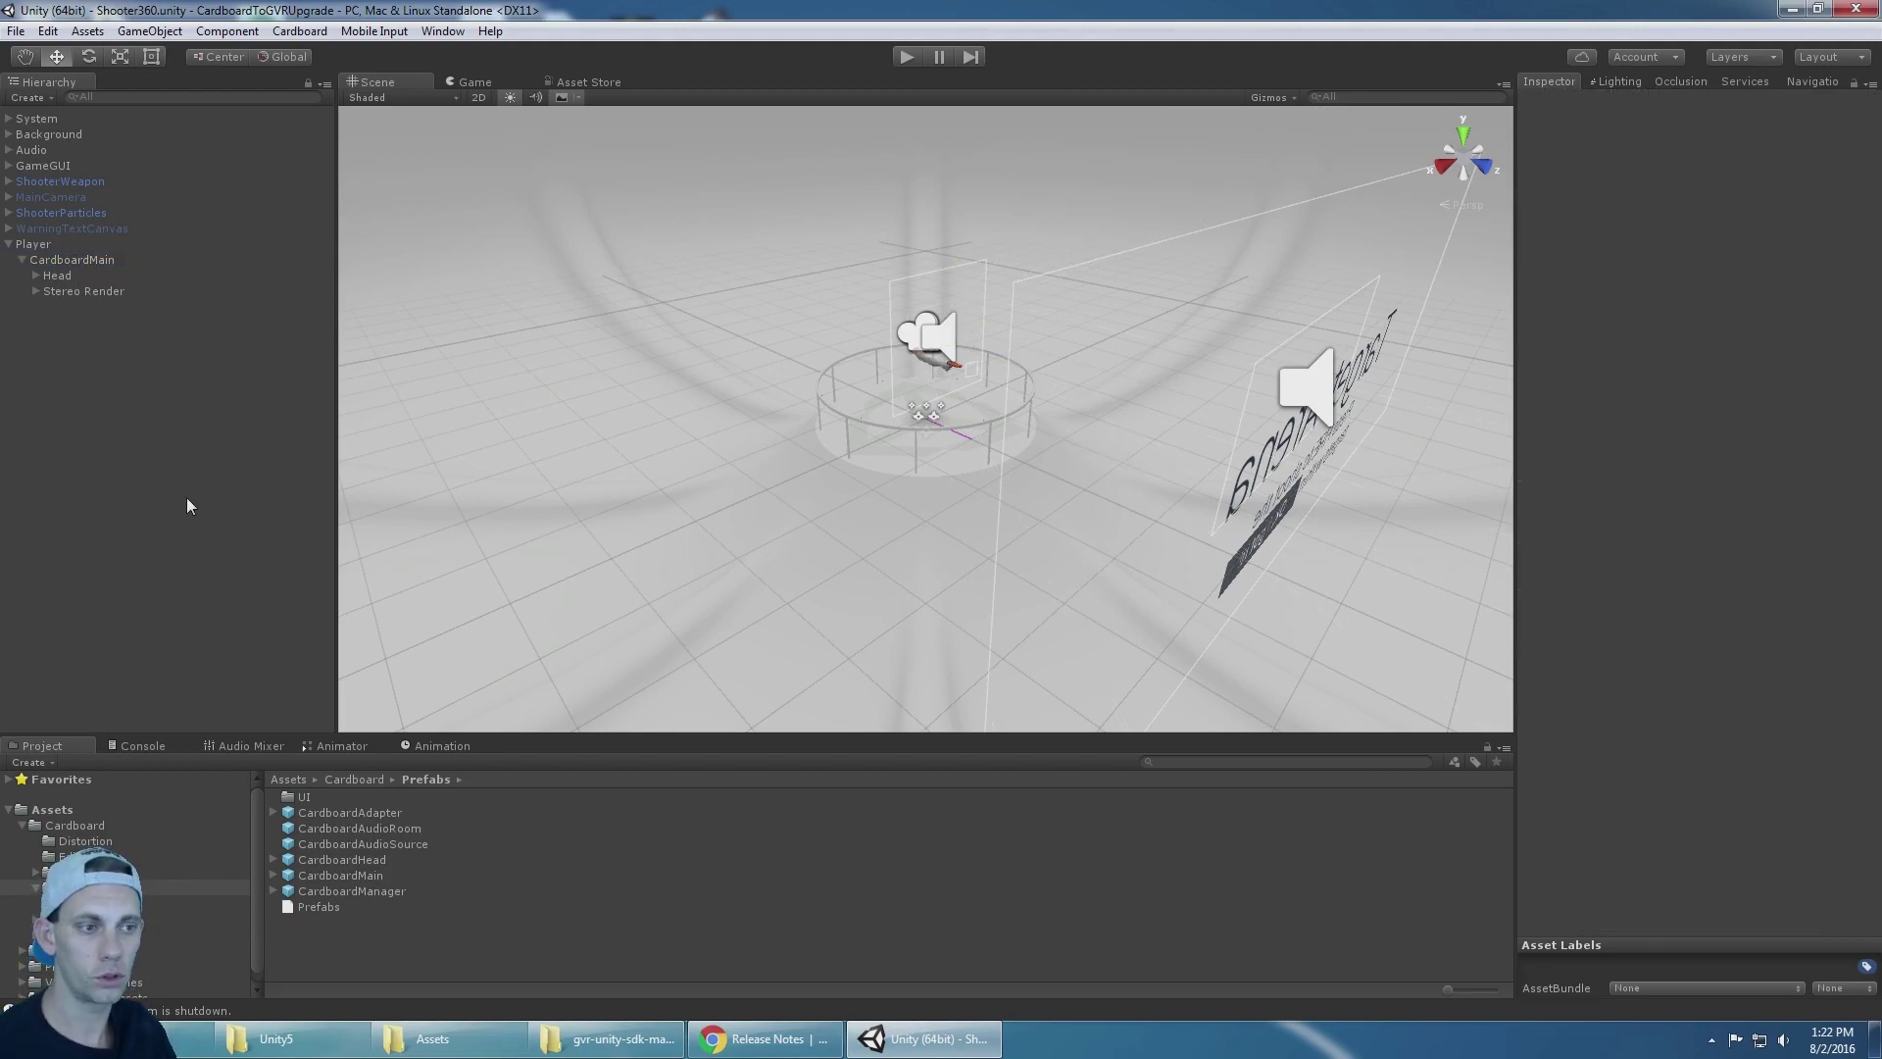
Step: Show the project's Assets folder in the system file explorer and reposition the explorer window
{"action": "left_click", "coordinate": [102, 827]}
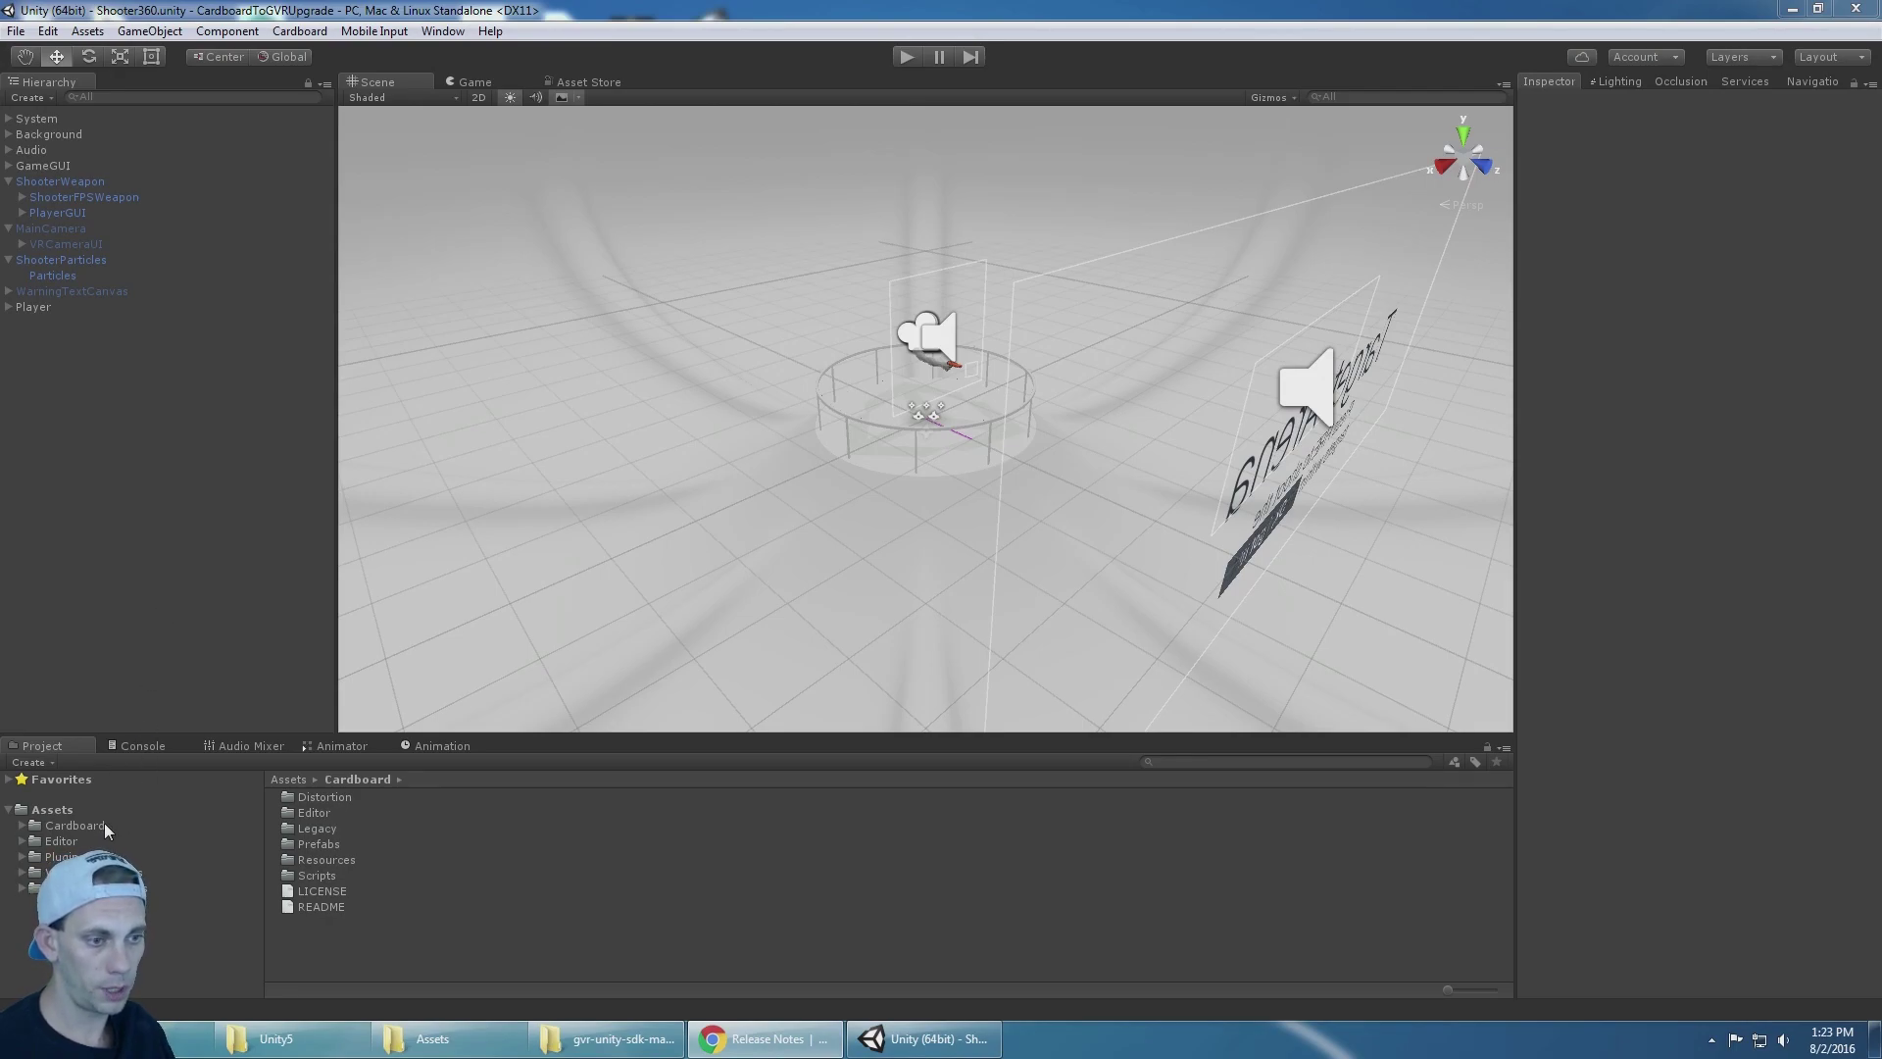
{"action": "left_click", "coordinate": [85, 826]}
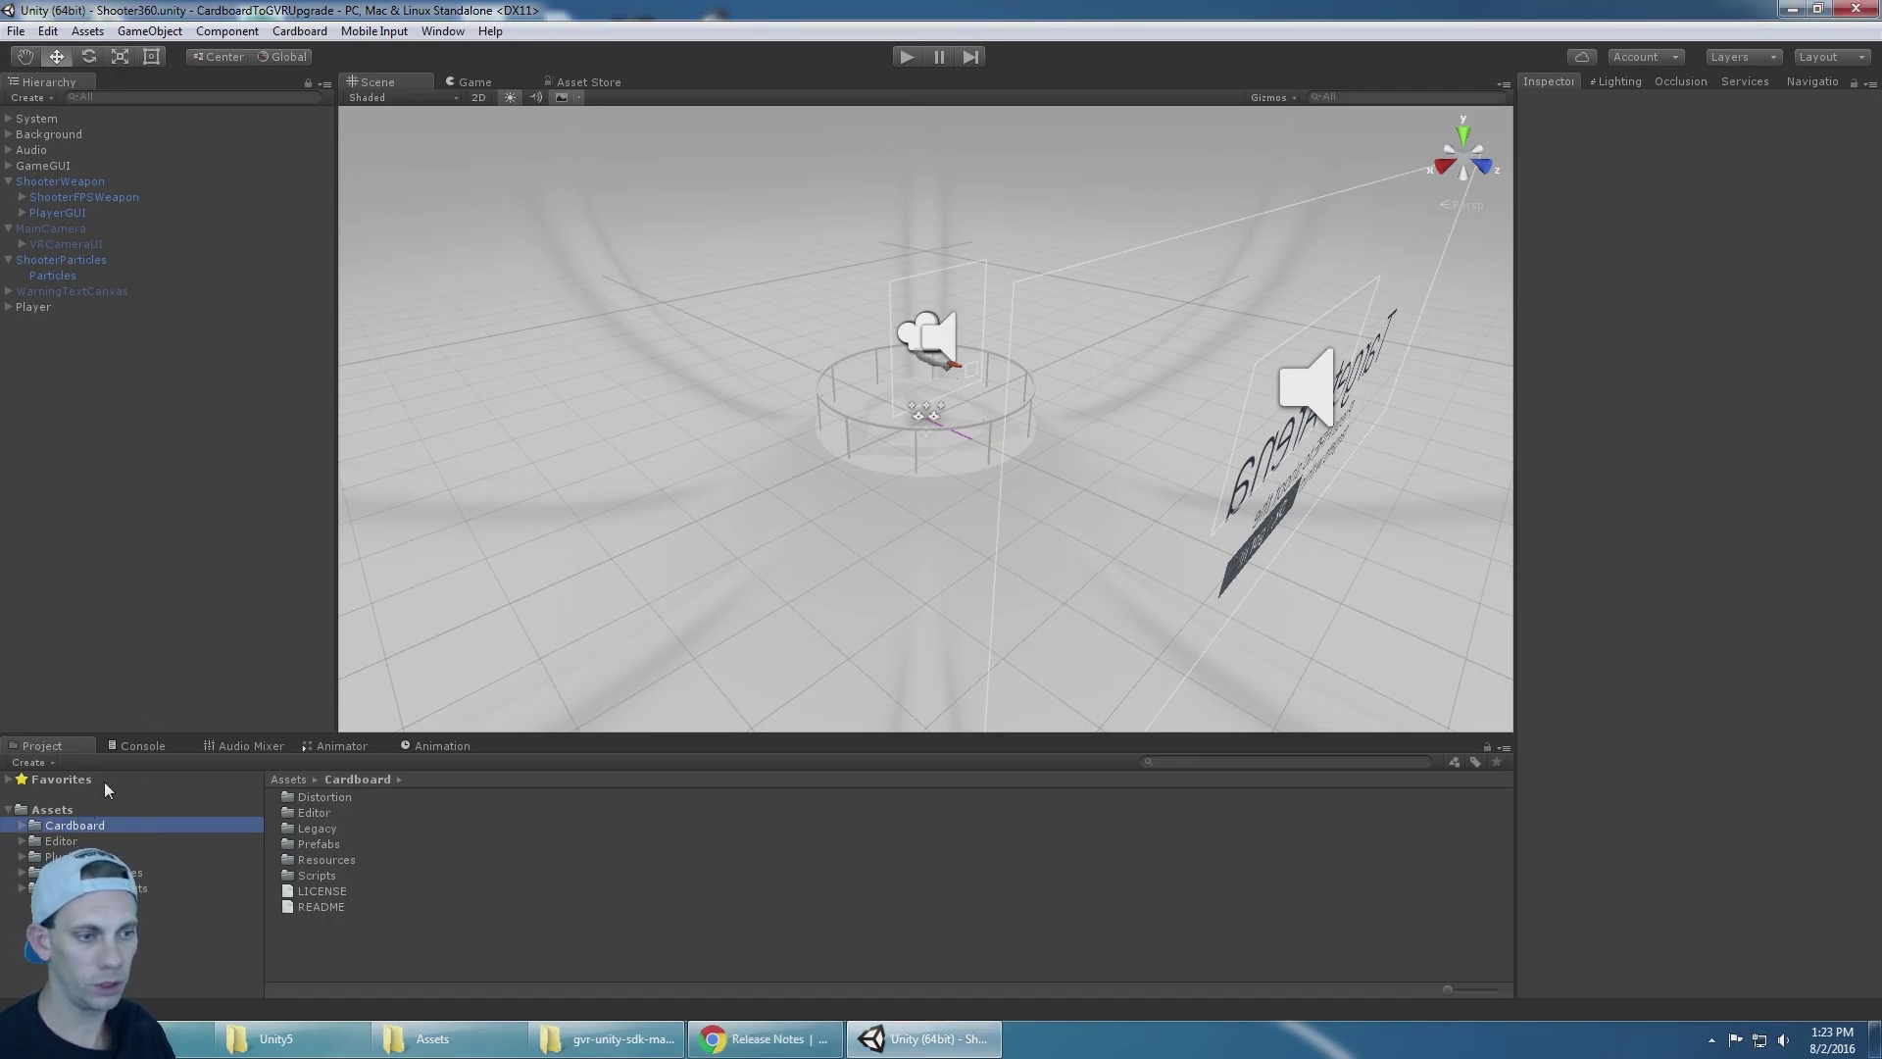
{"action": "right_click", "coordinate": [59, 813]}
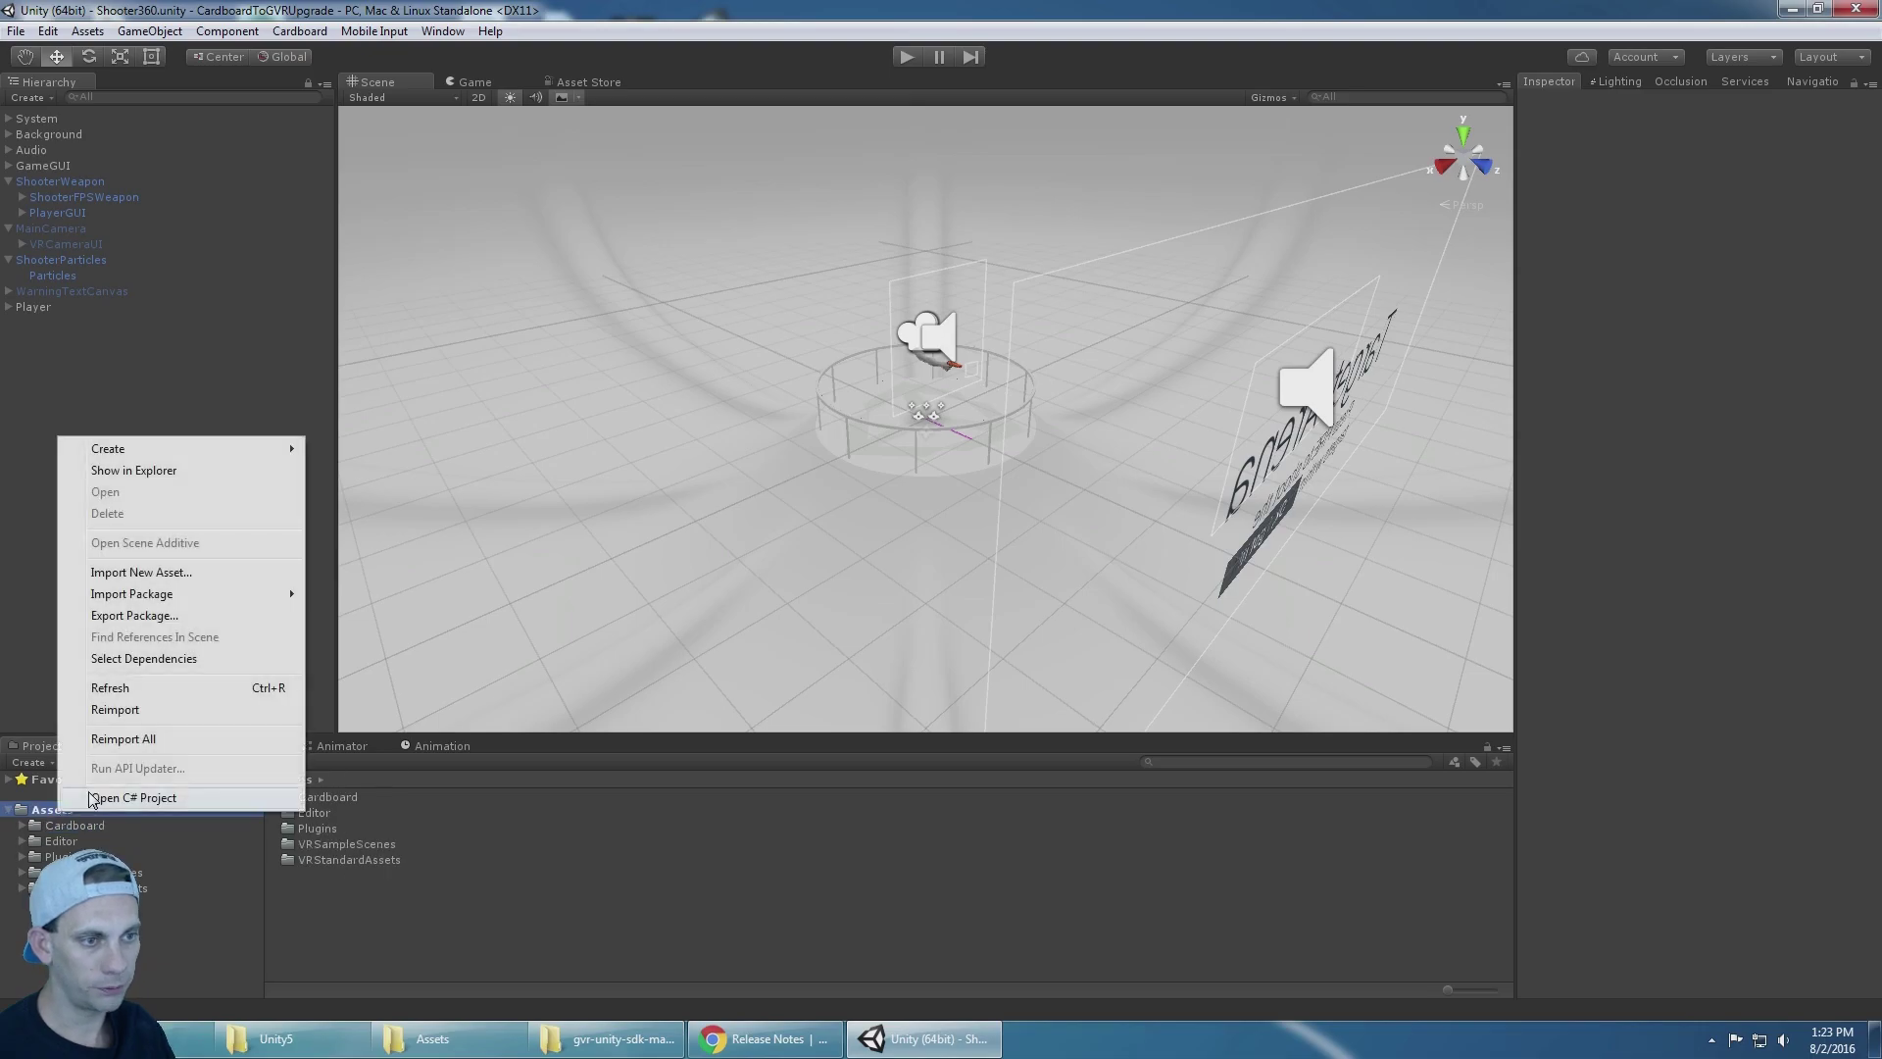
{"action": "left_click", "coordinate": [198, 471]}
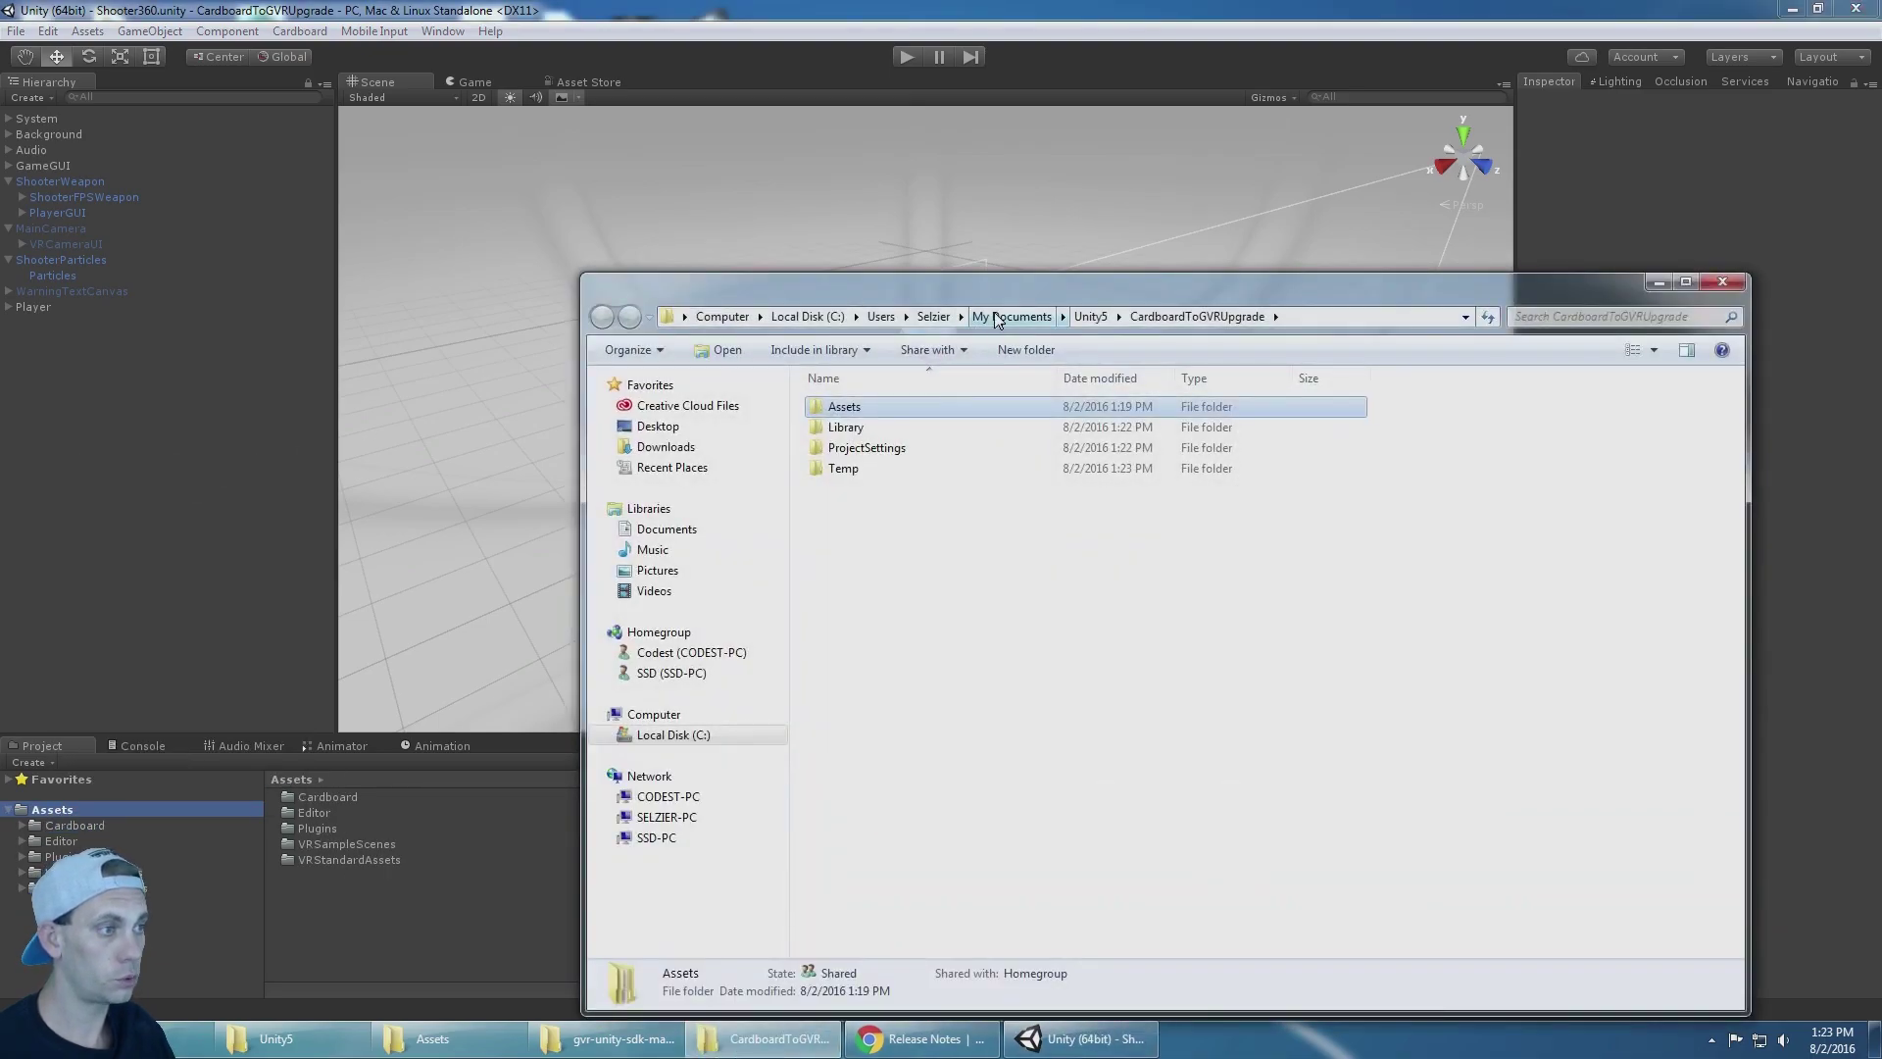
{"action": "left_click_drag", "start_coordinate": [1003, 288], "coordinate": [975, 247]}
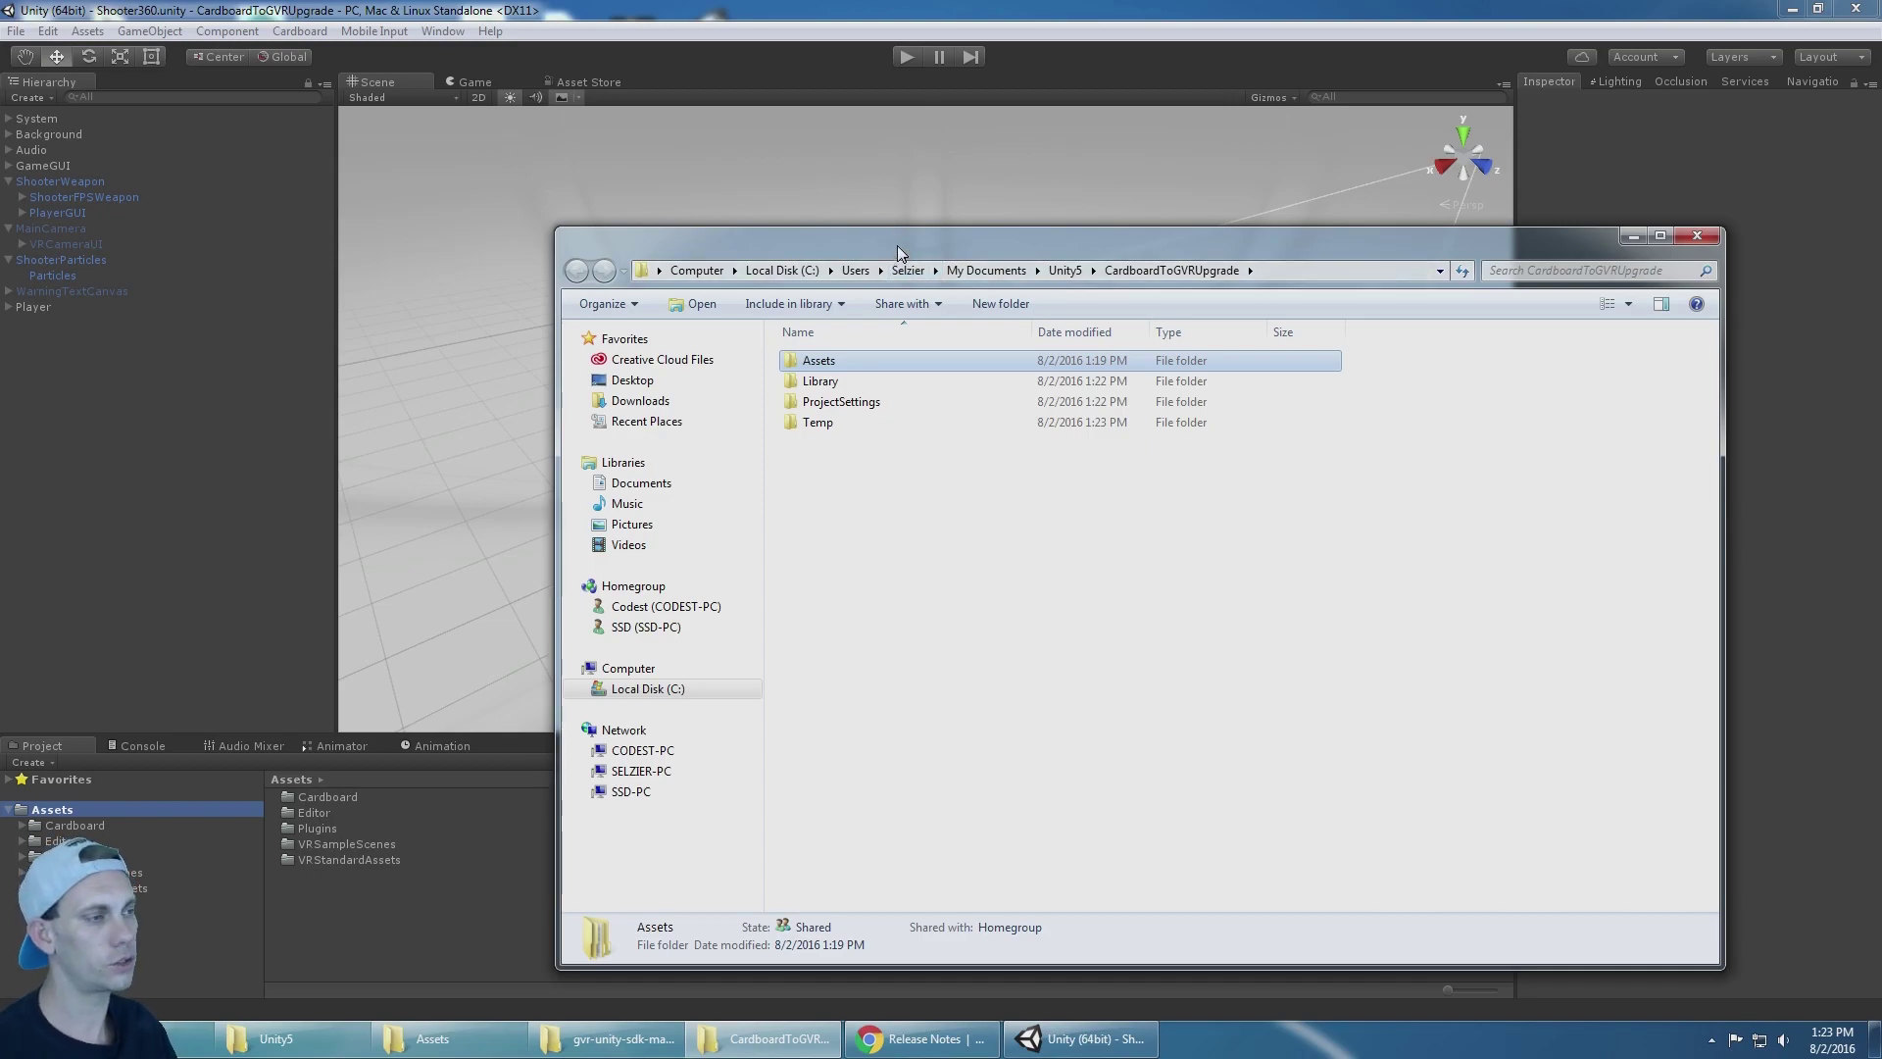
{"action": "mouse_move", "coordinate": [917, 250]}
{"action": "left_mouse_down"}
{"action": "mouse_move", "coordinate": [878, 214]}
{"action": "mouse_move", "coordinate": [928, 222]}
{"action": "left_mouse_up"}
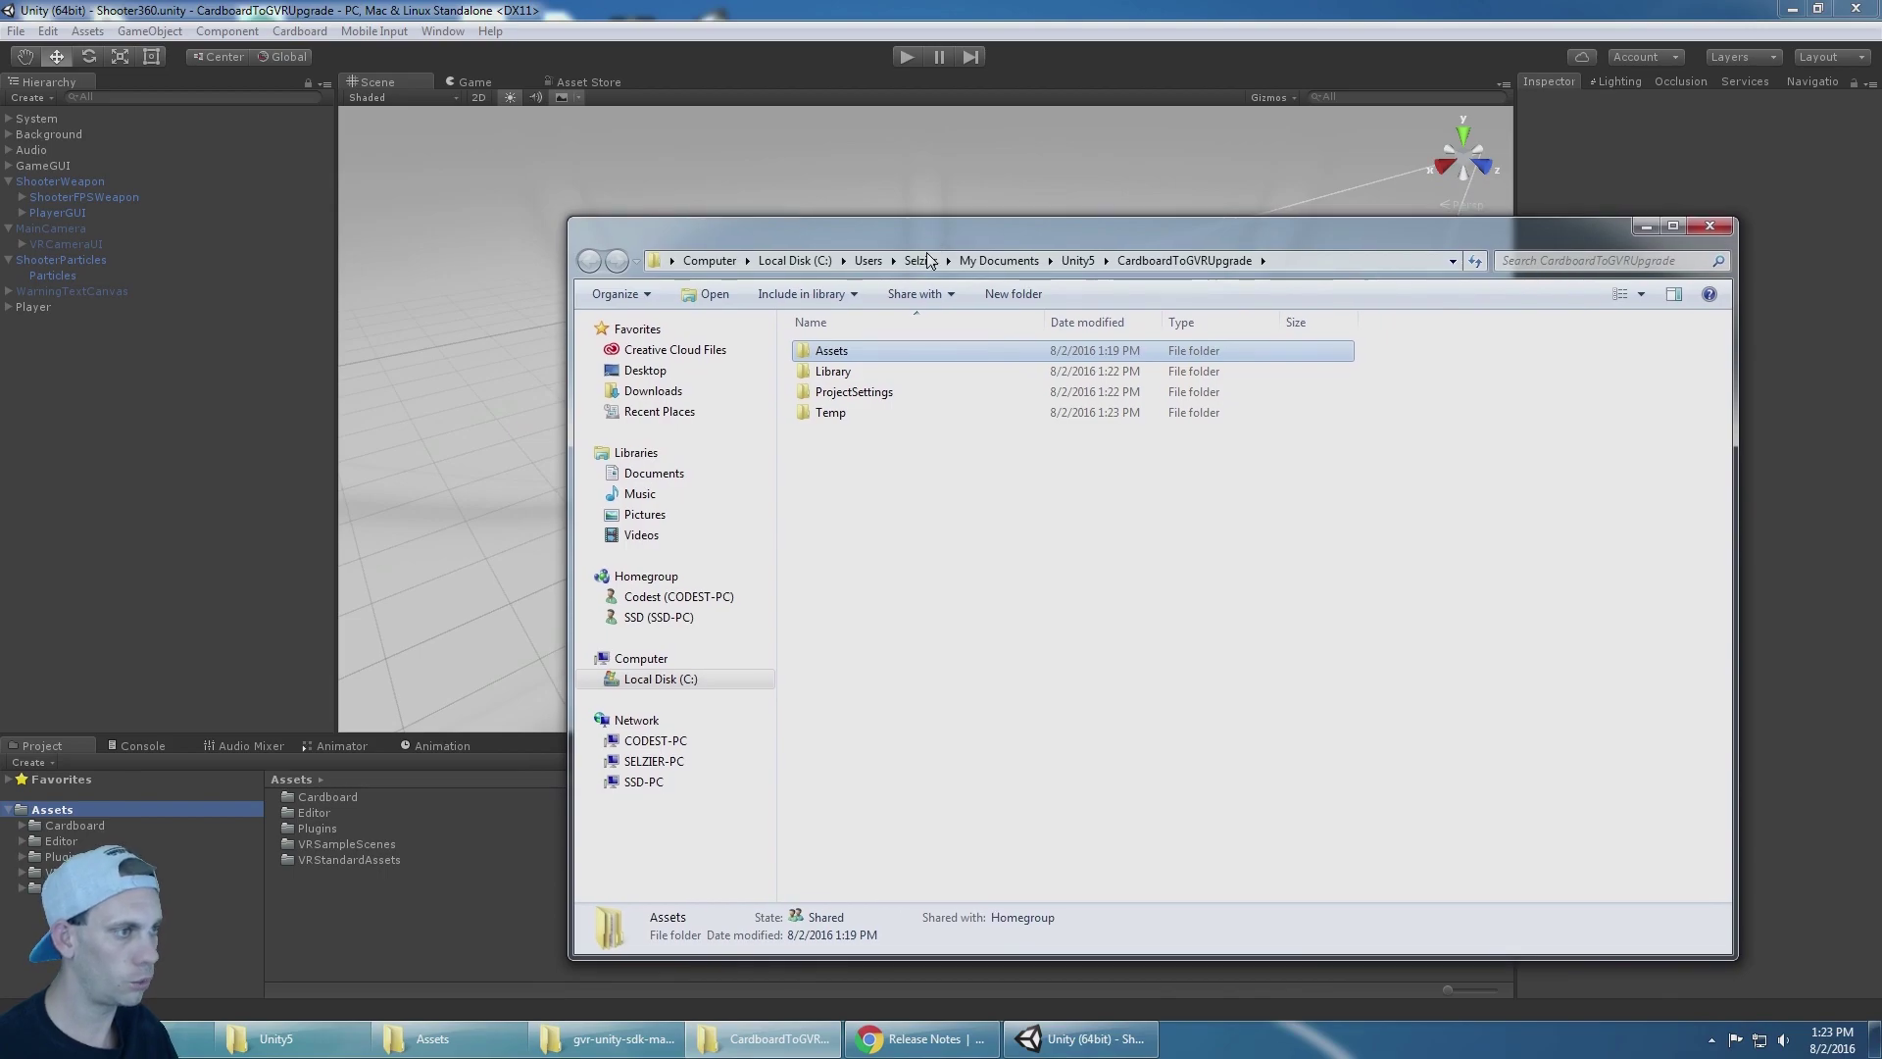
Step: Open the project's audio settings and choose CardboardAudio Spatializer as the Spatializer Plugin
{"action": "left_click", "coordinate": [59, 49]}
{"action": "left_click", "coordinate": [49, 32]}
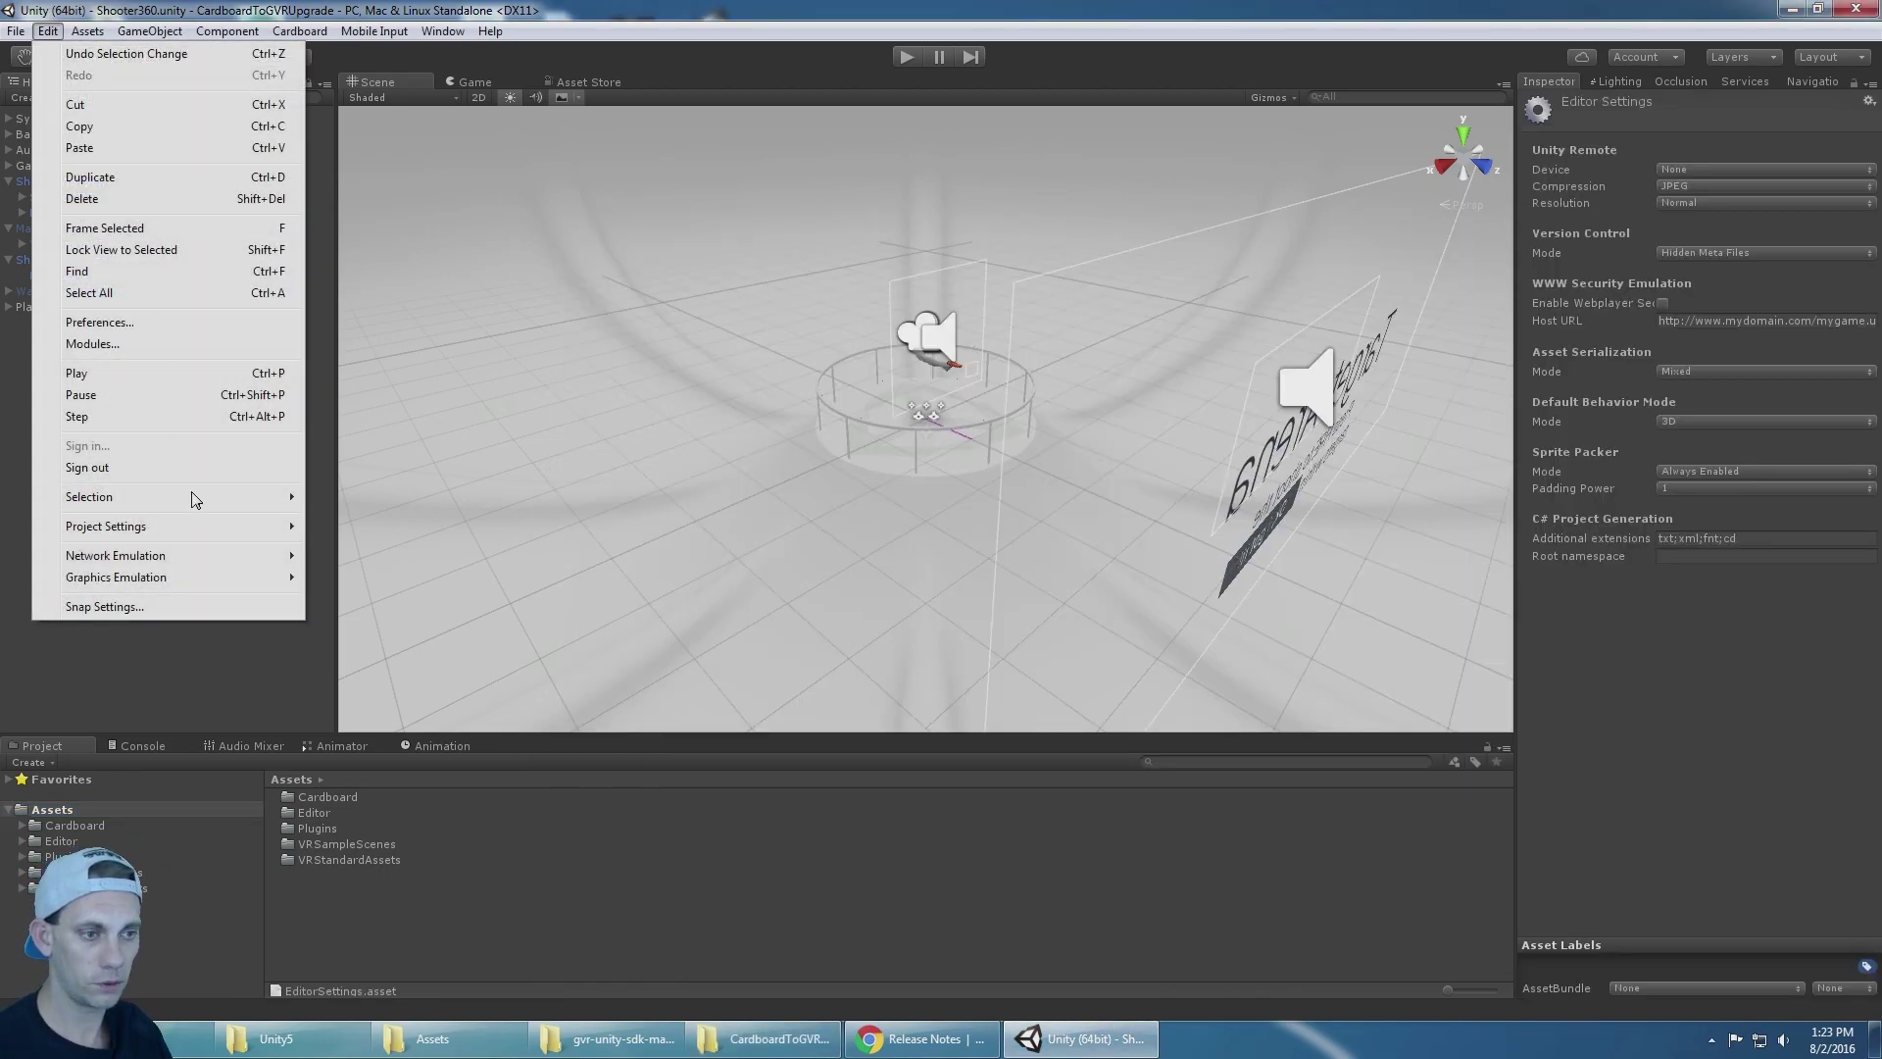
{"action": "mouse_move", "coordinate": [226, 526]}
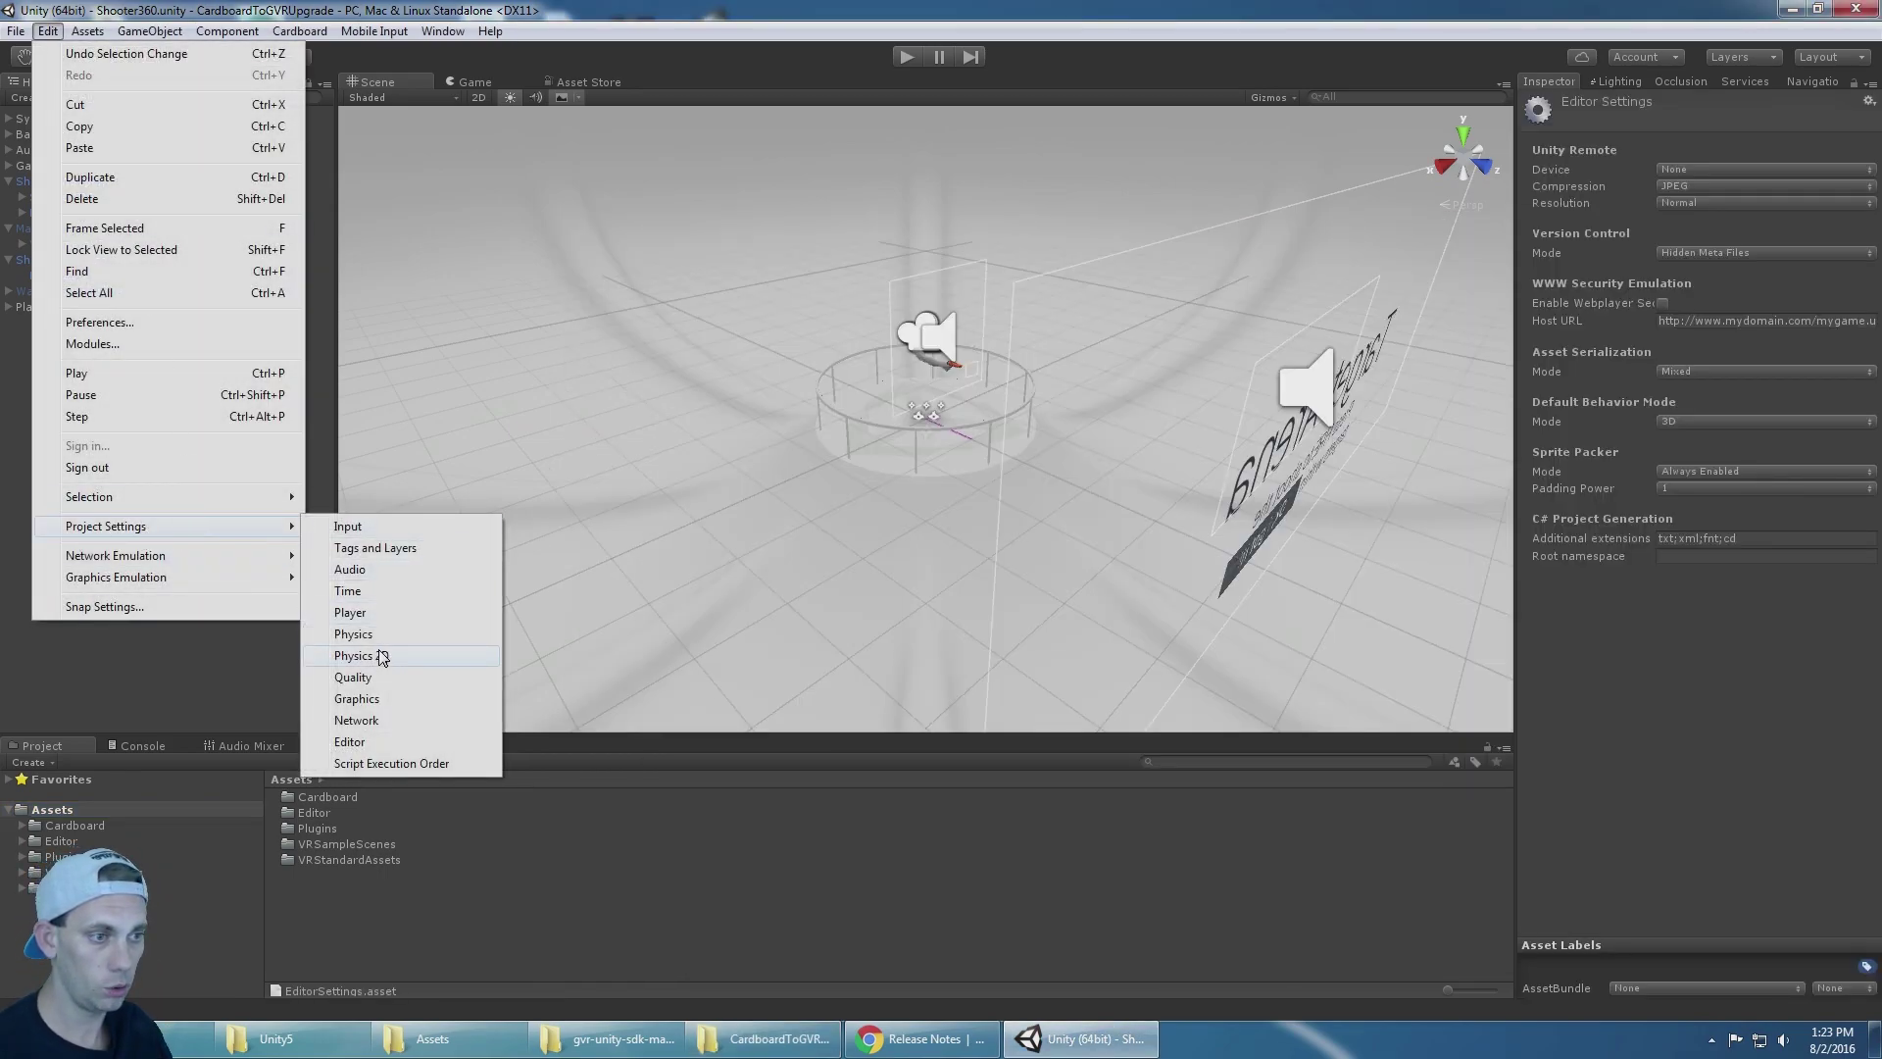
{"action": "left_click", "coordinate": [412, 570]}
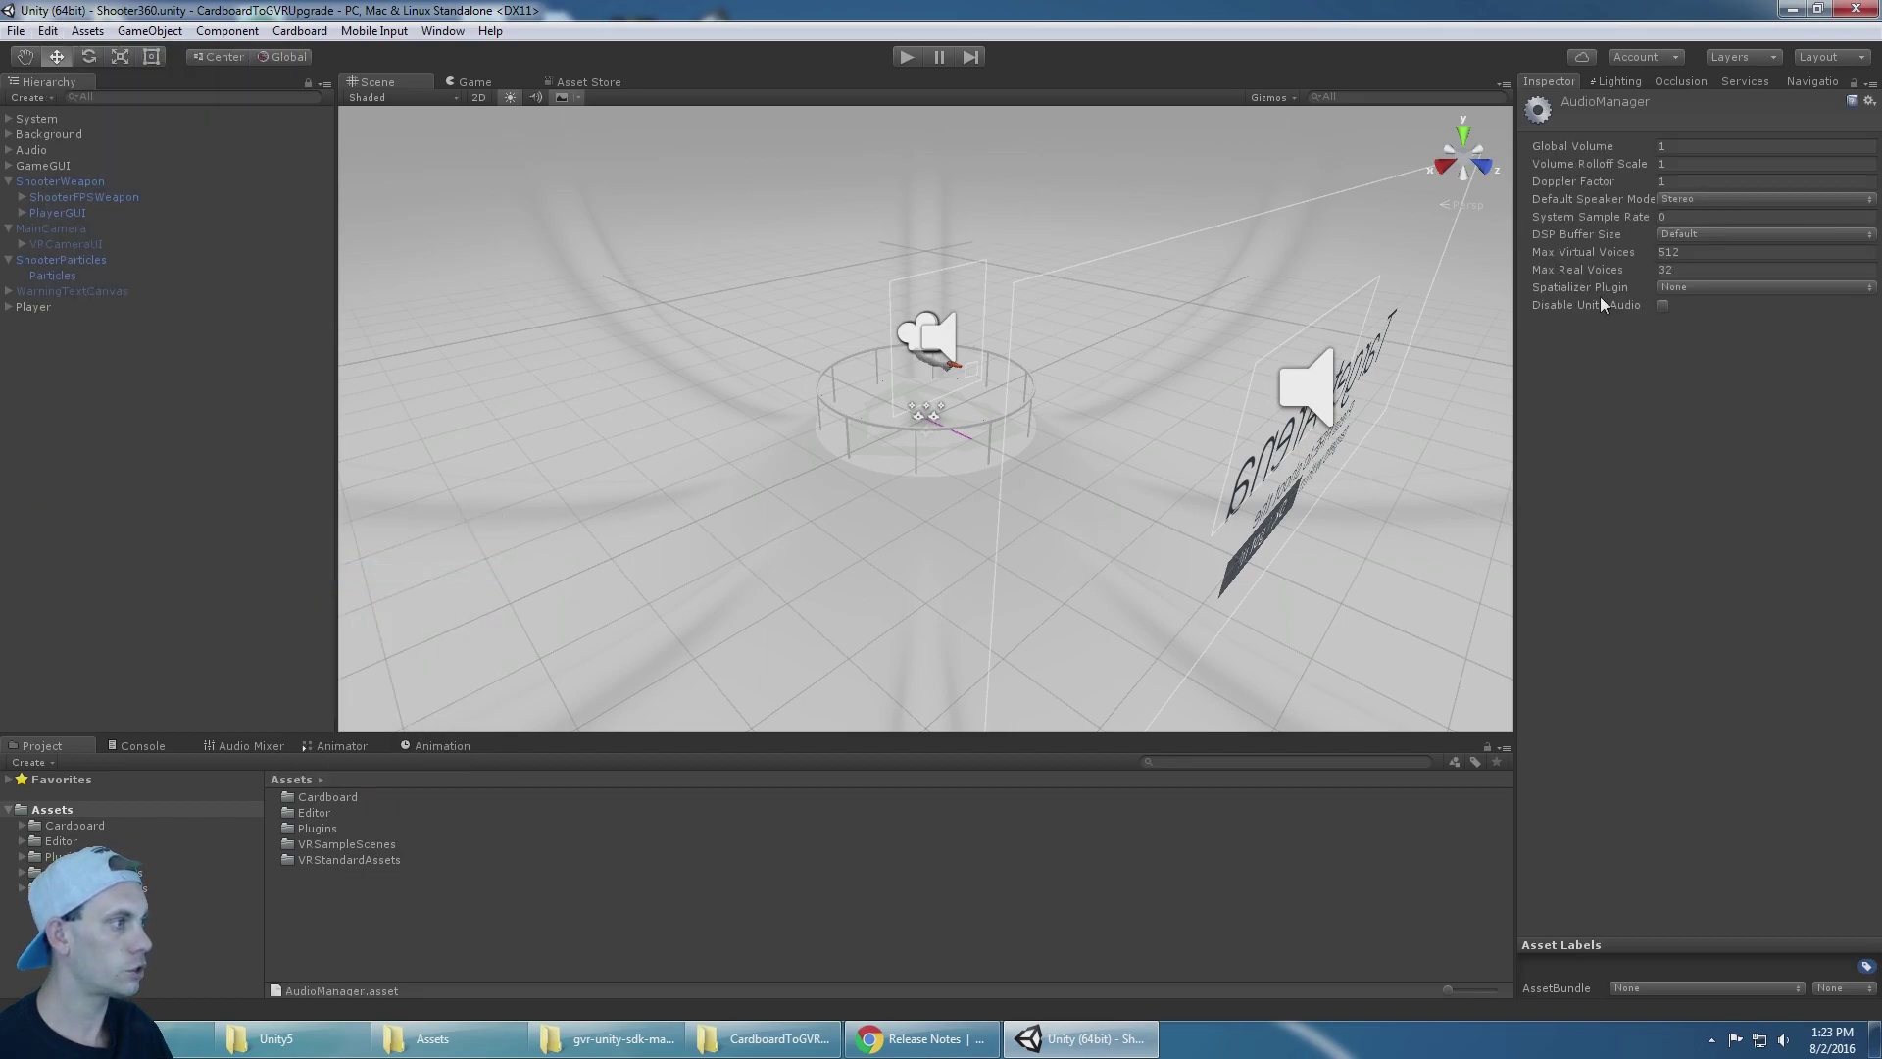
{"action": "left_click", "coordinate": [1707, 287]}
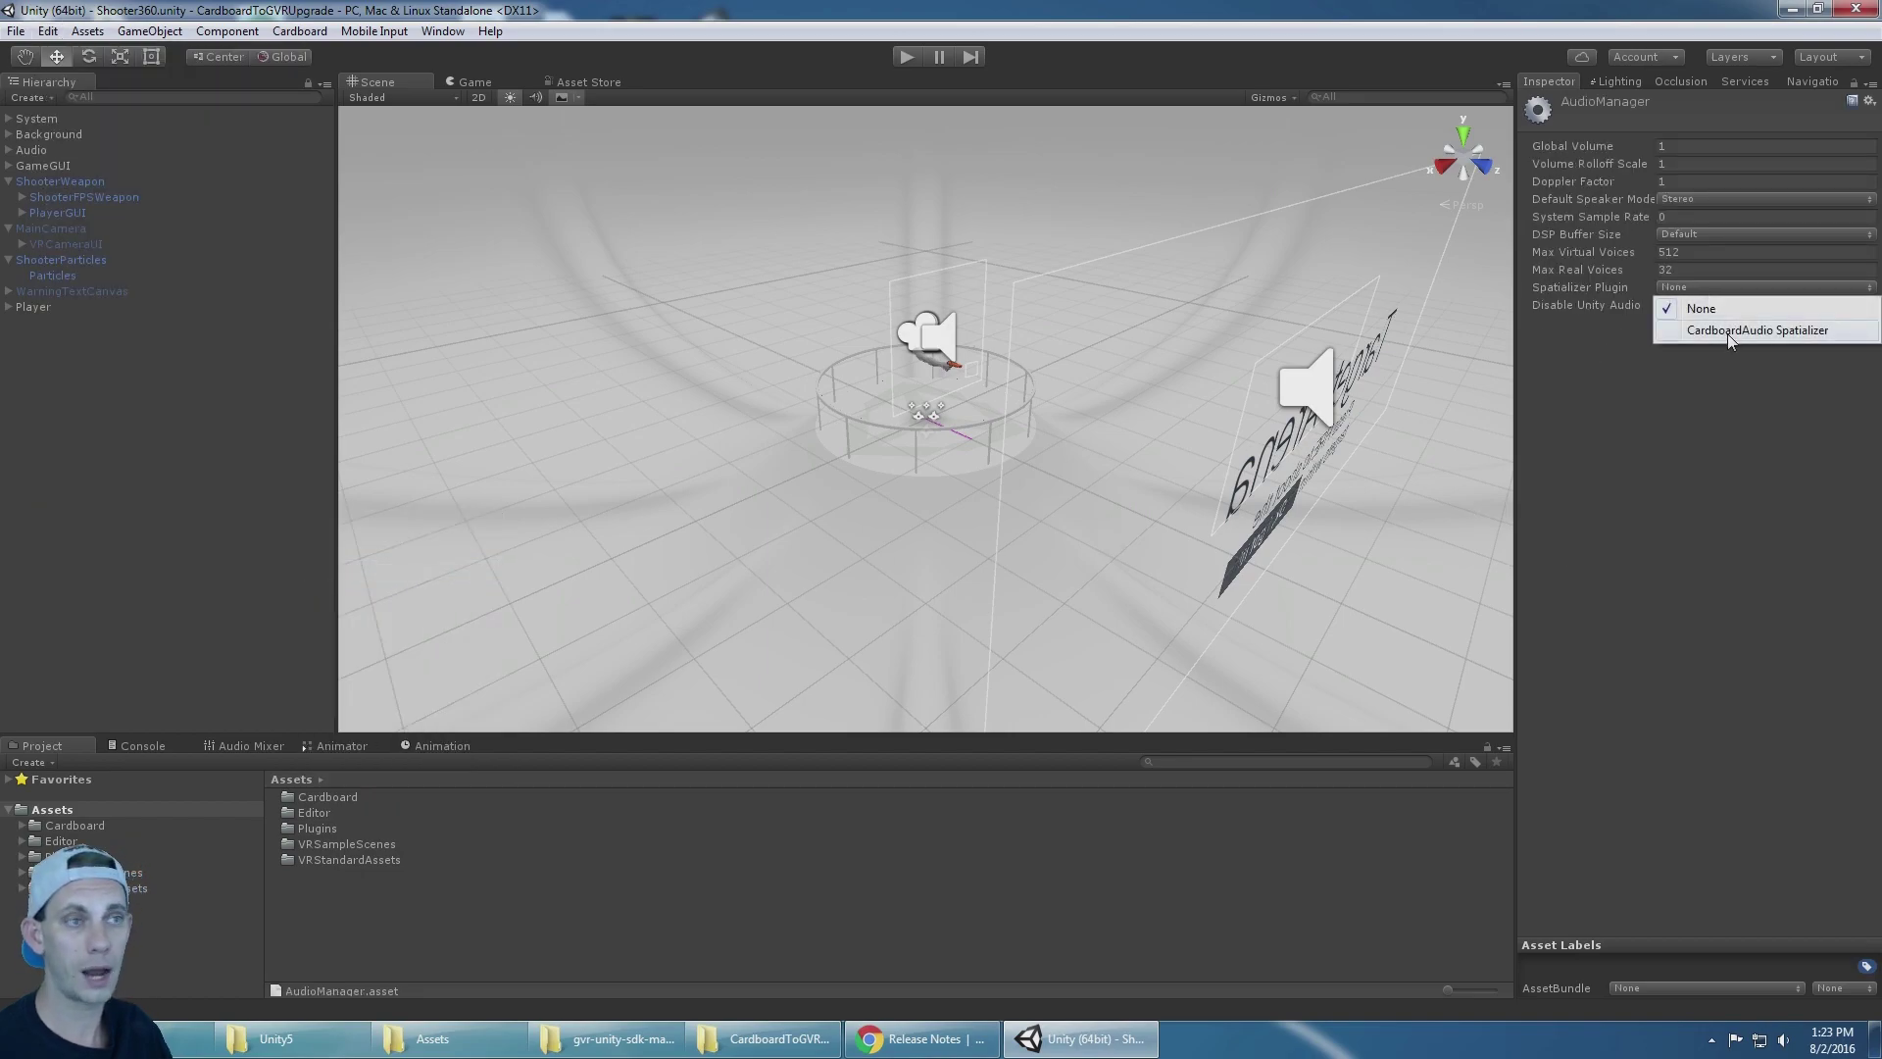
{"action": "left_click", "coordinate": [1728, 333]}
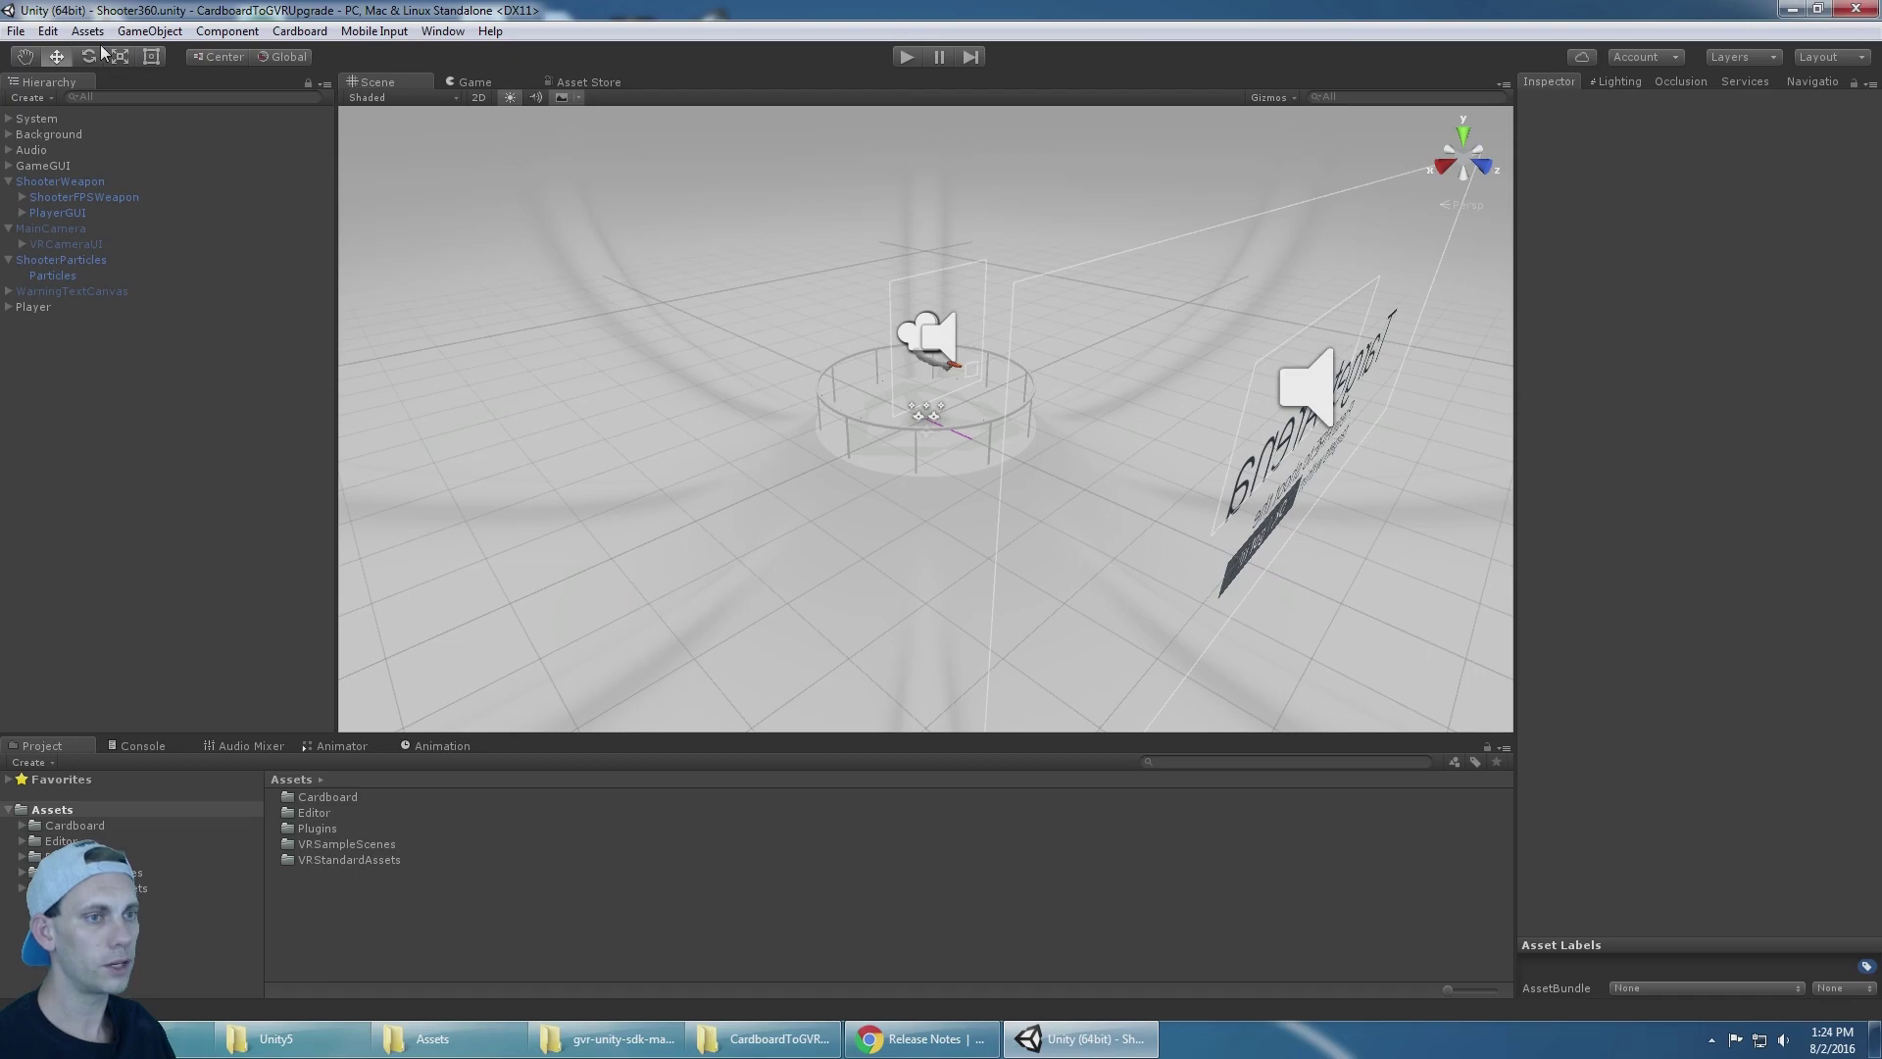
Step: View the contents of the project's Cardboard and Plugins folders together
{"action": "left_click", "coordinate": [48, 31]}
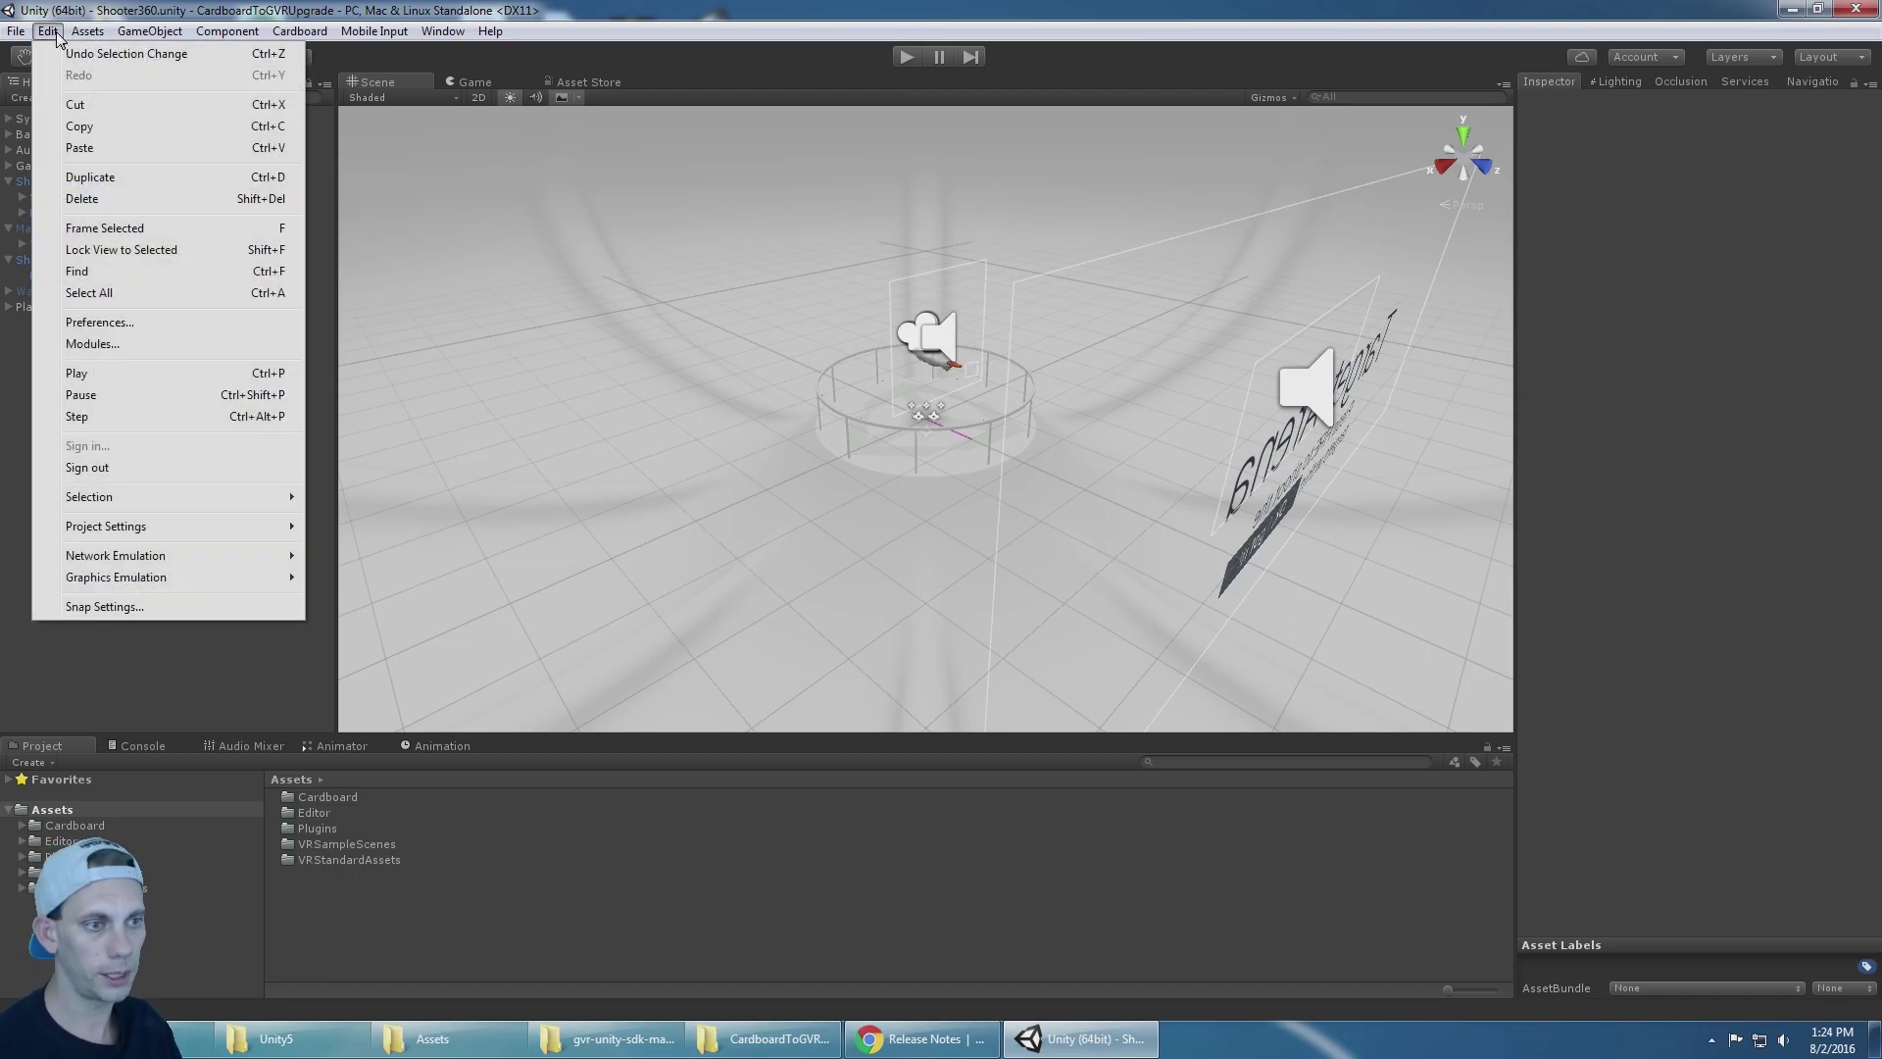
{"action": "left_click", "coordinate": [177, 677]}
{"action": "left_click", "coordinate": [74, 824]}
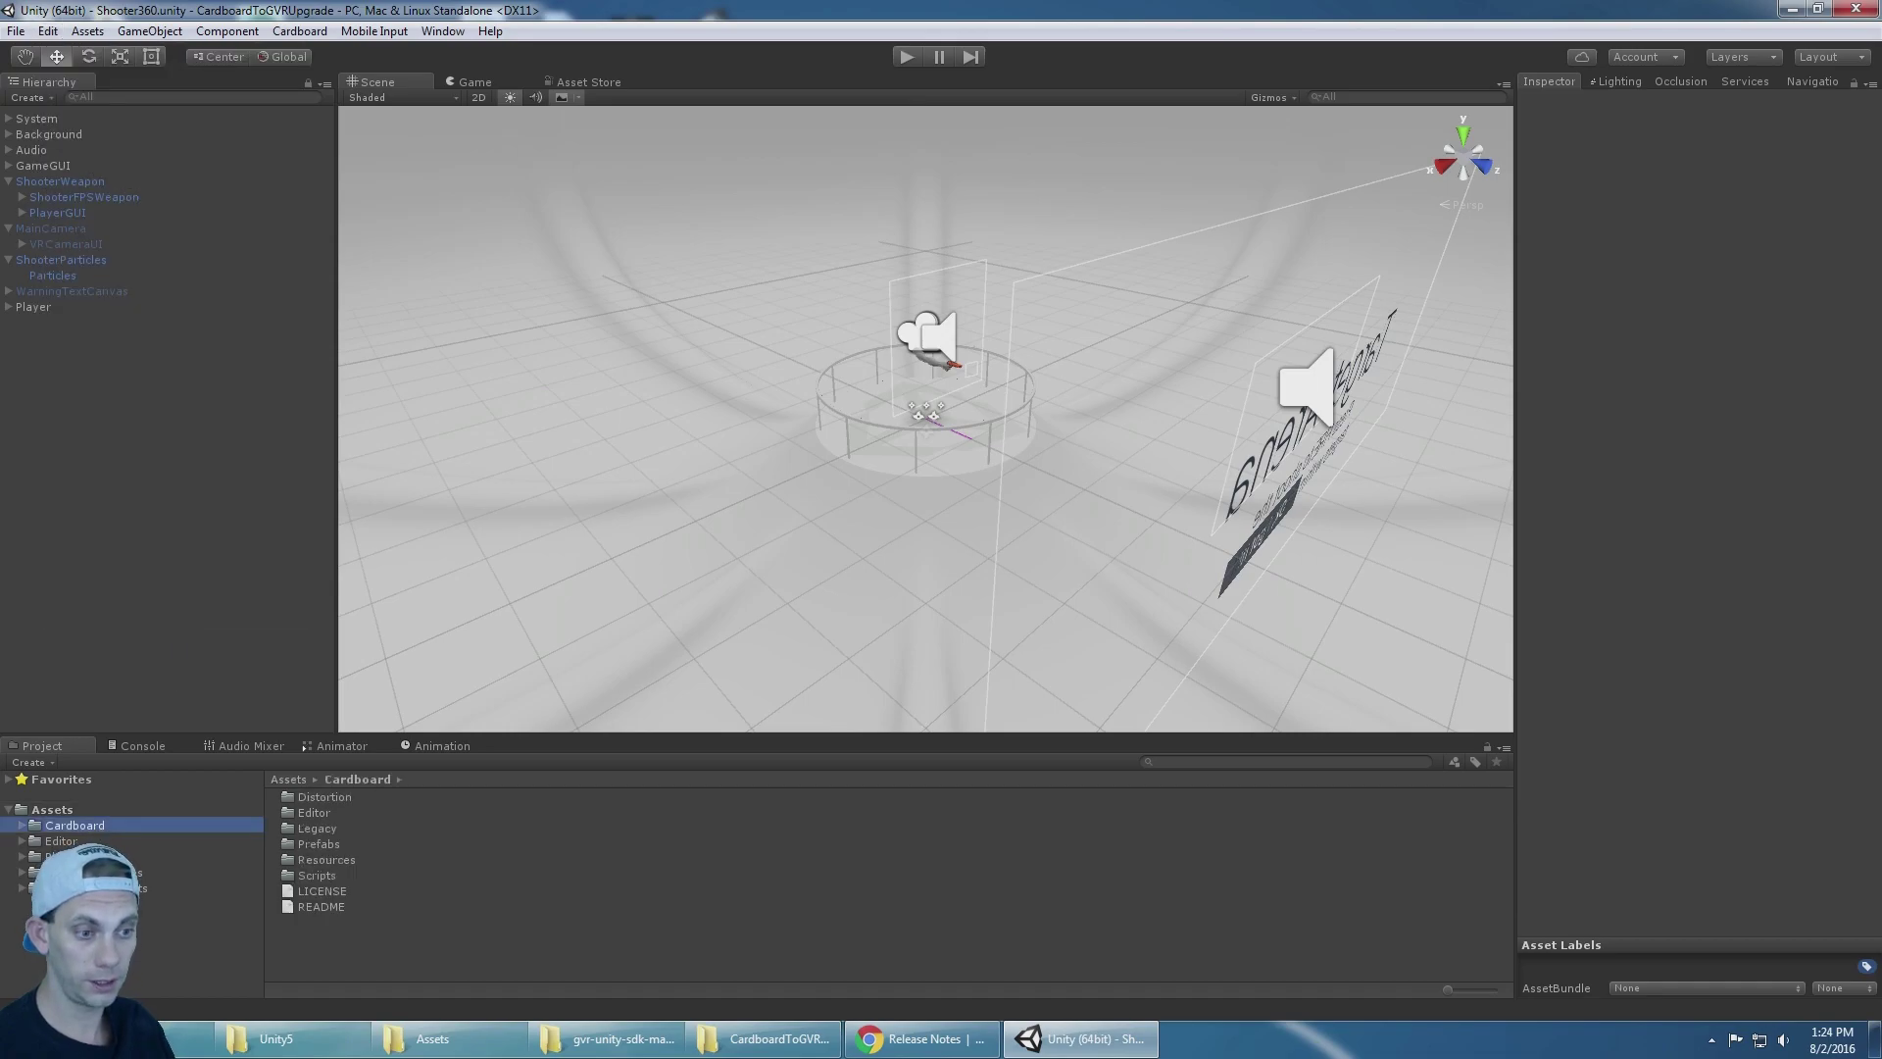
{"action": "left_click", "coordinate": [235, 855], "text": "ctrl"}
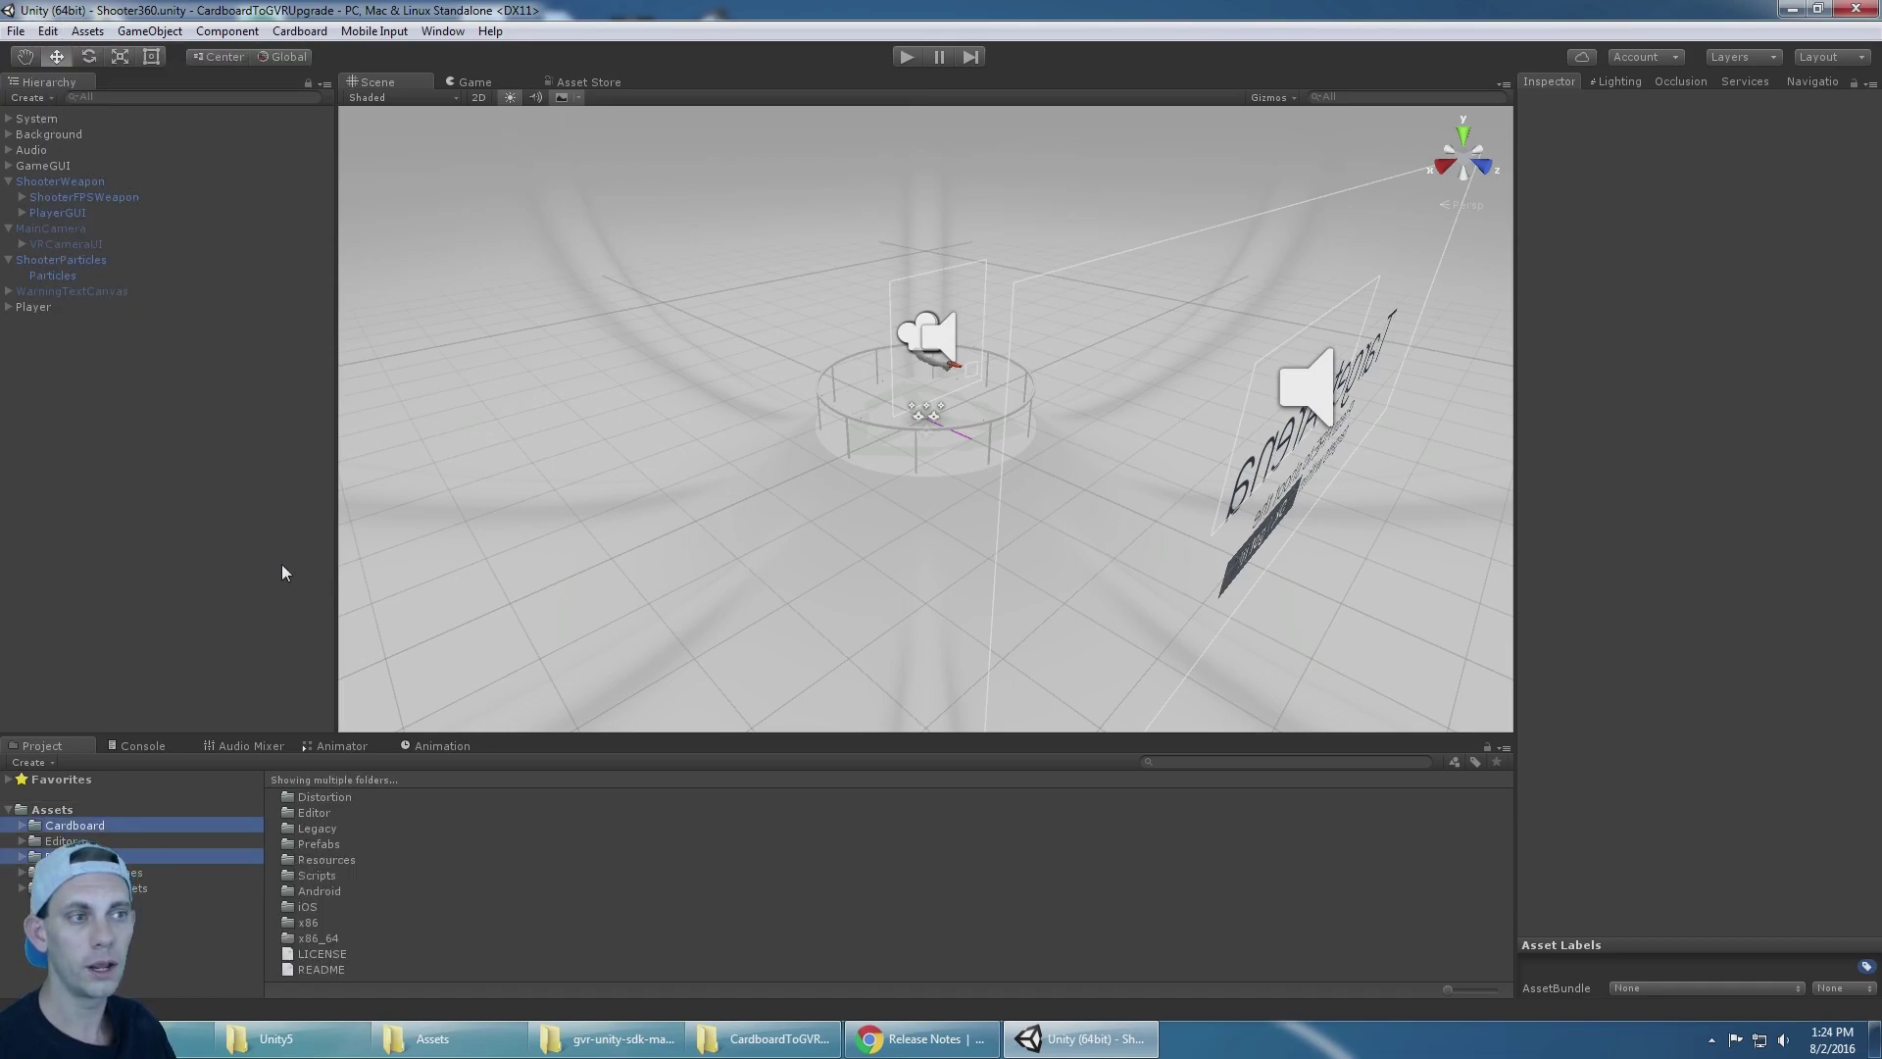
{"action": "left_click", "coordinate": [175, 557]}
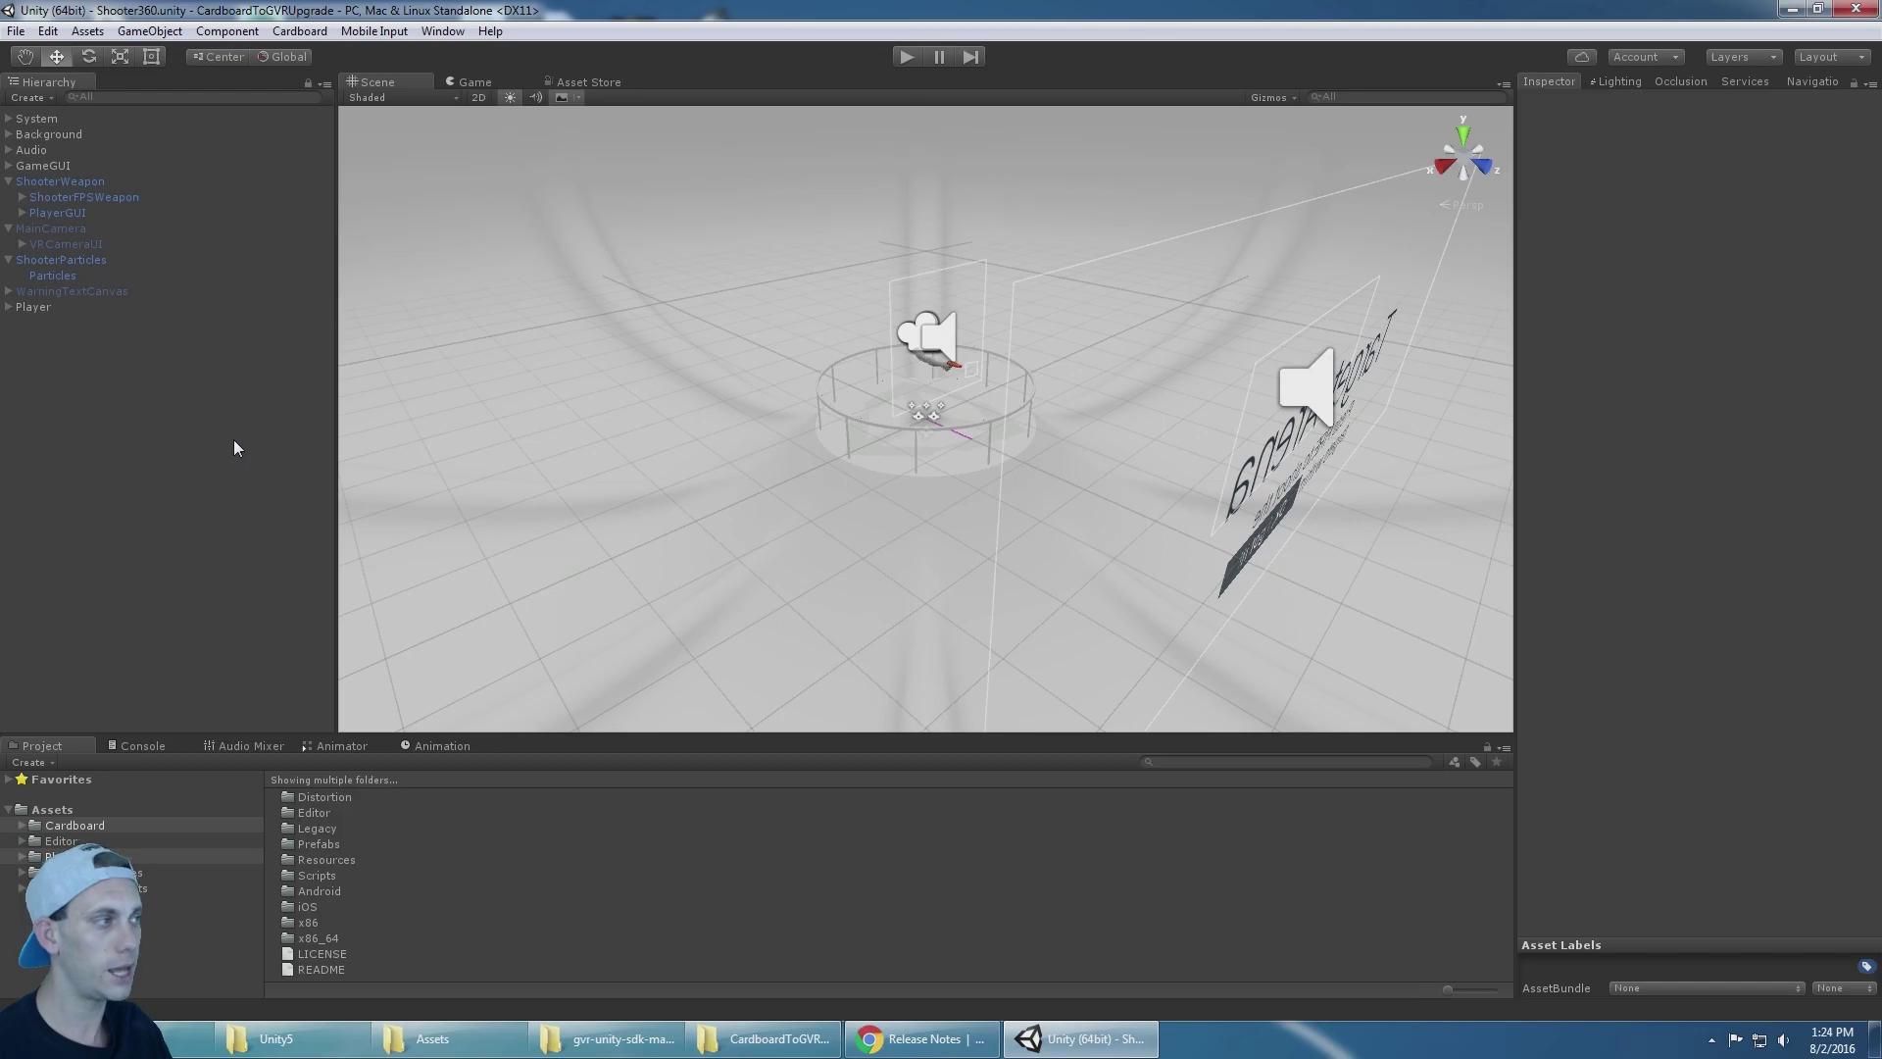
Step: Close Unity, open the project's Assets folder in the file explorer and mark the Cardboard and Plugins folders
{"action": "left_click", "coordinate": [1856, 9]}
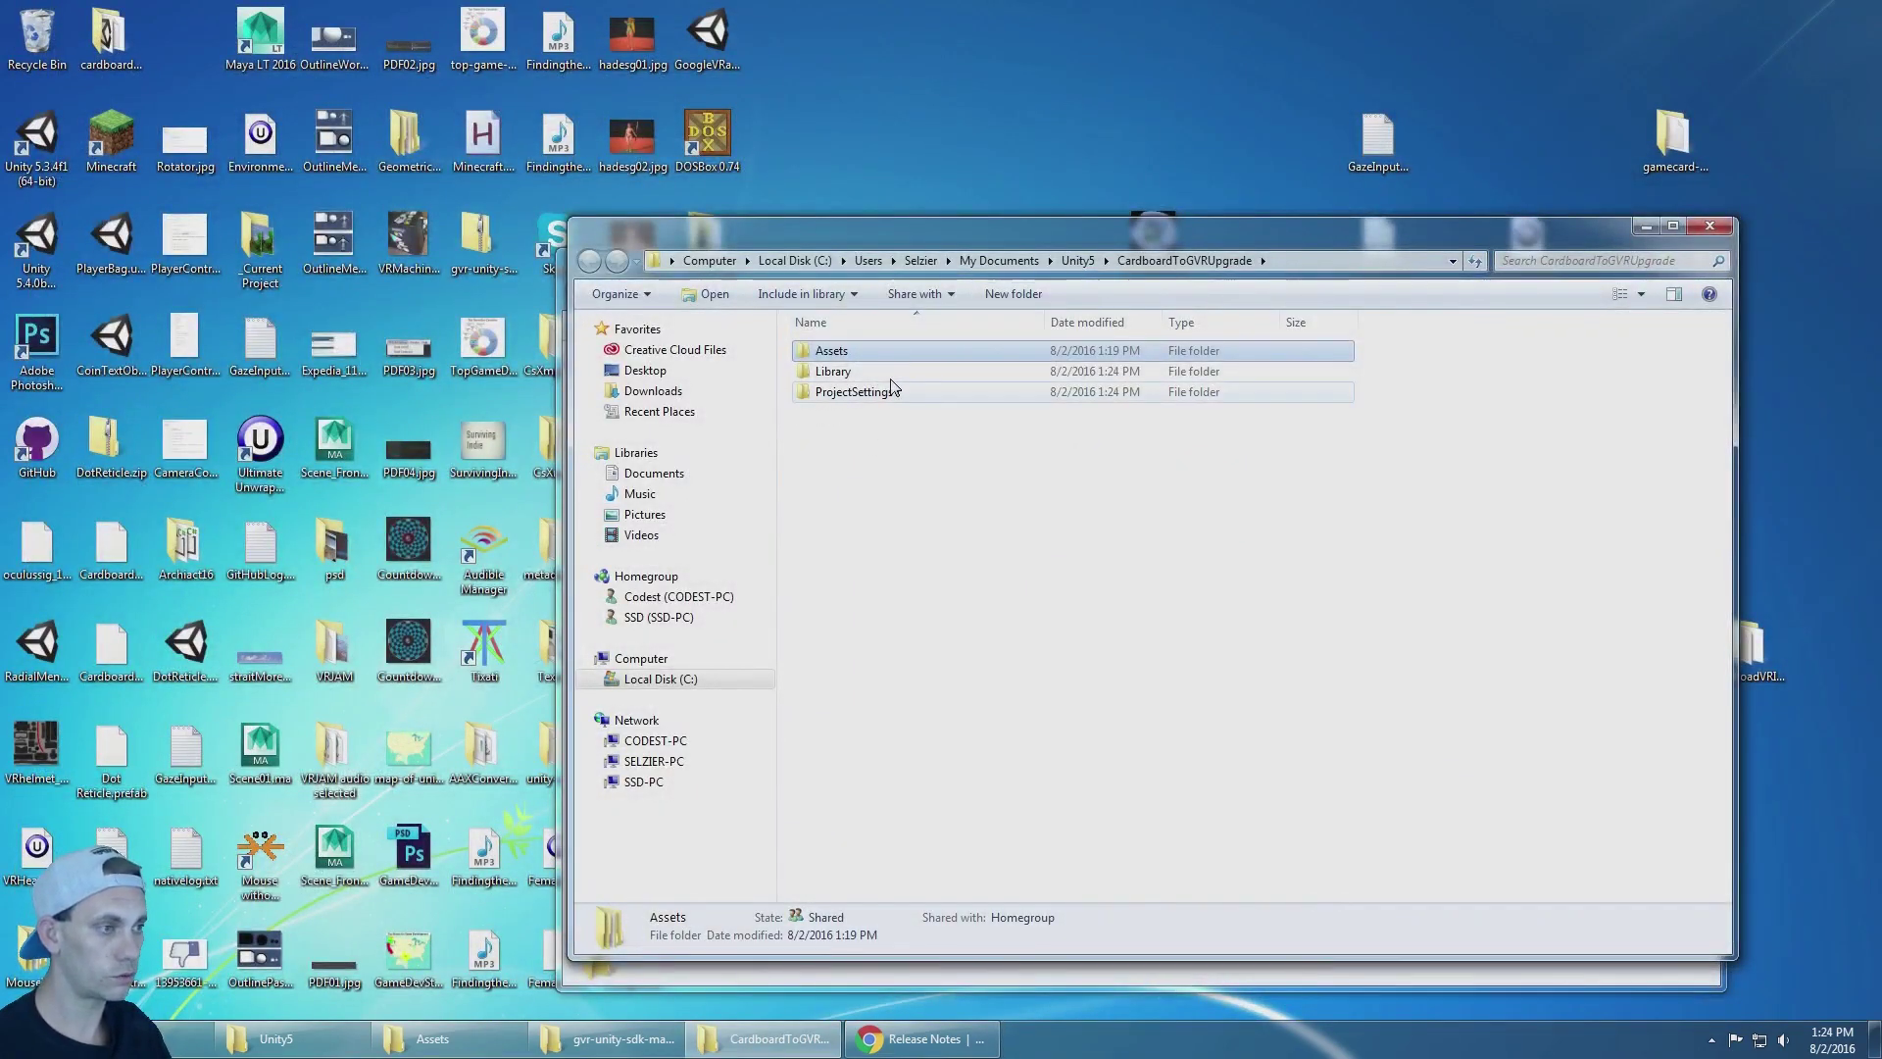
{"action": "double_click", "coordinate": [888, 352]}
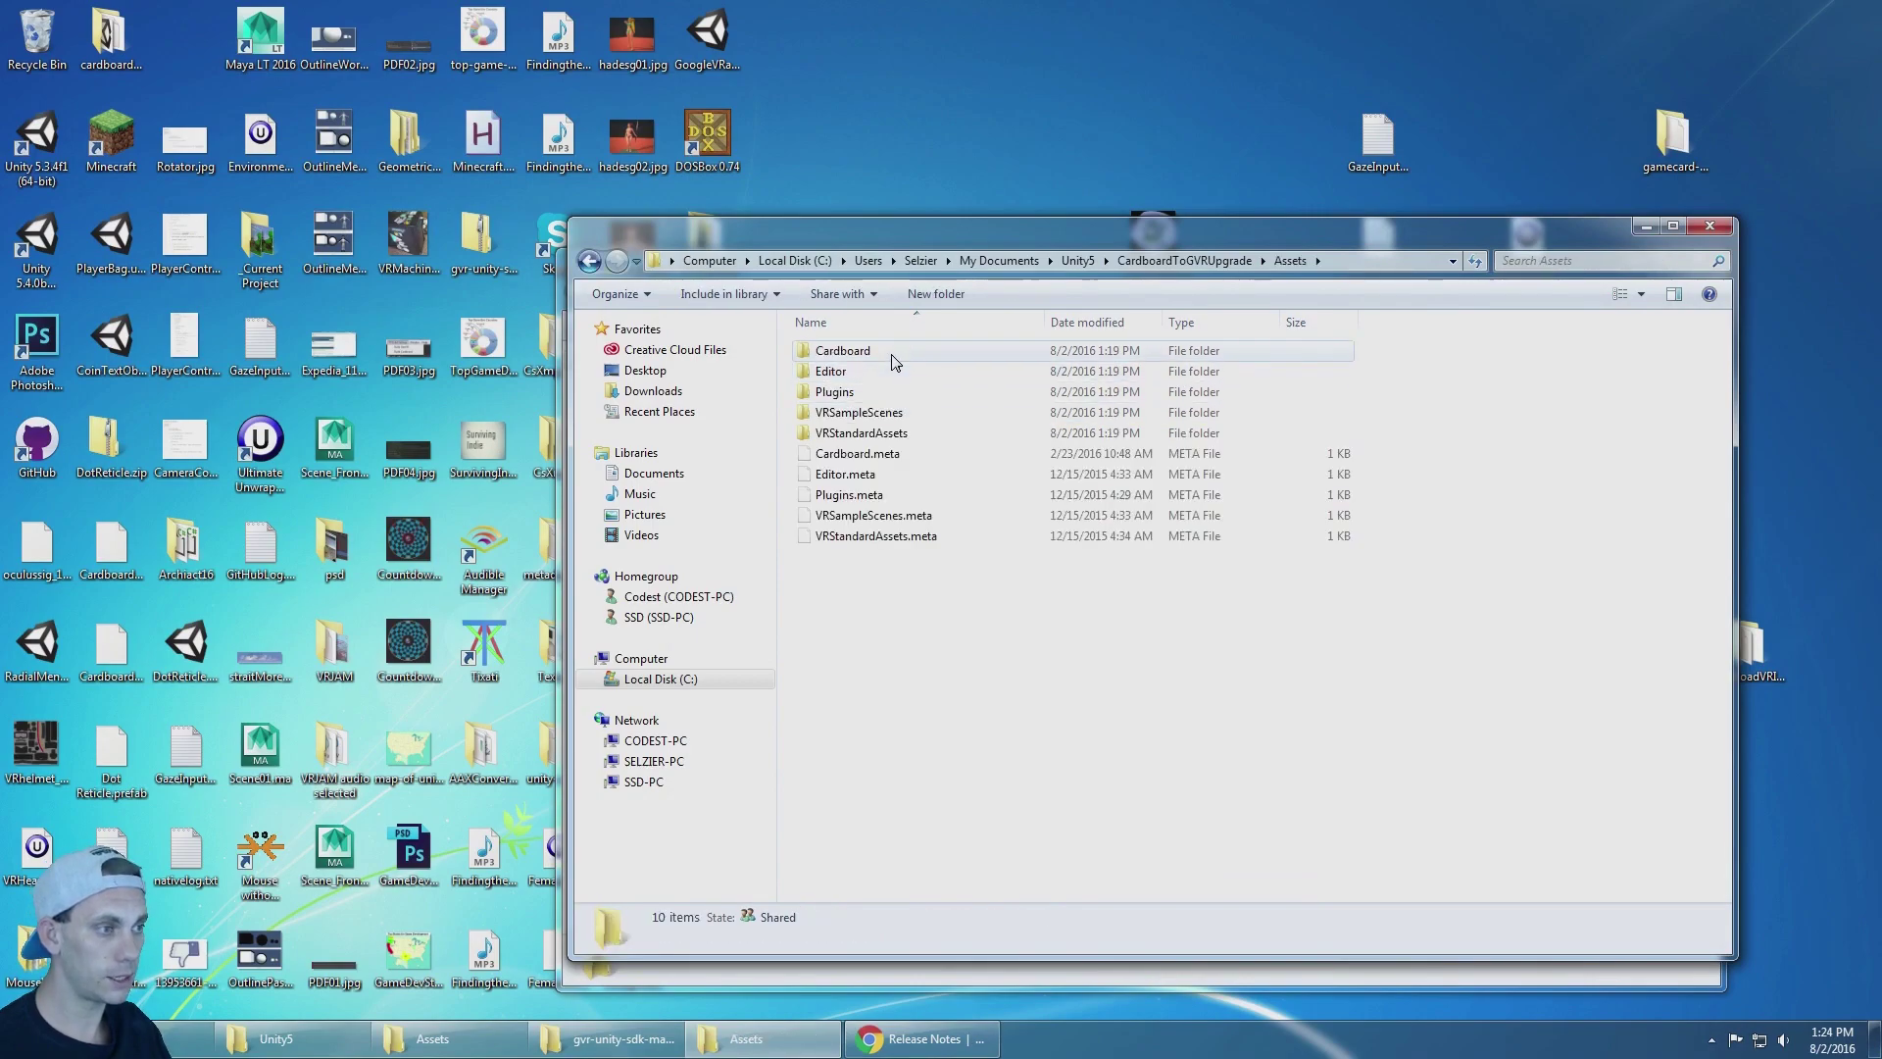
{"action": "left_click", "coordinate": [886, 394], "text": "ctrl"}
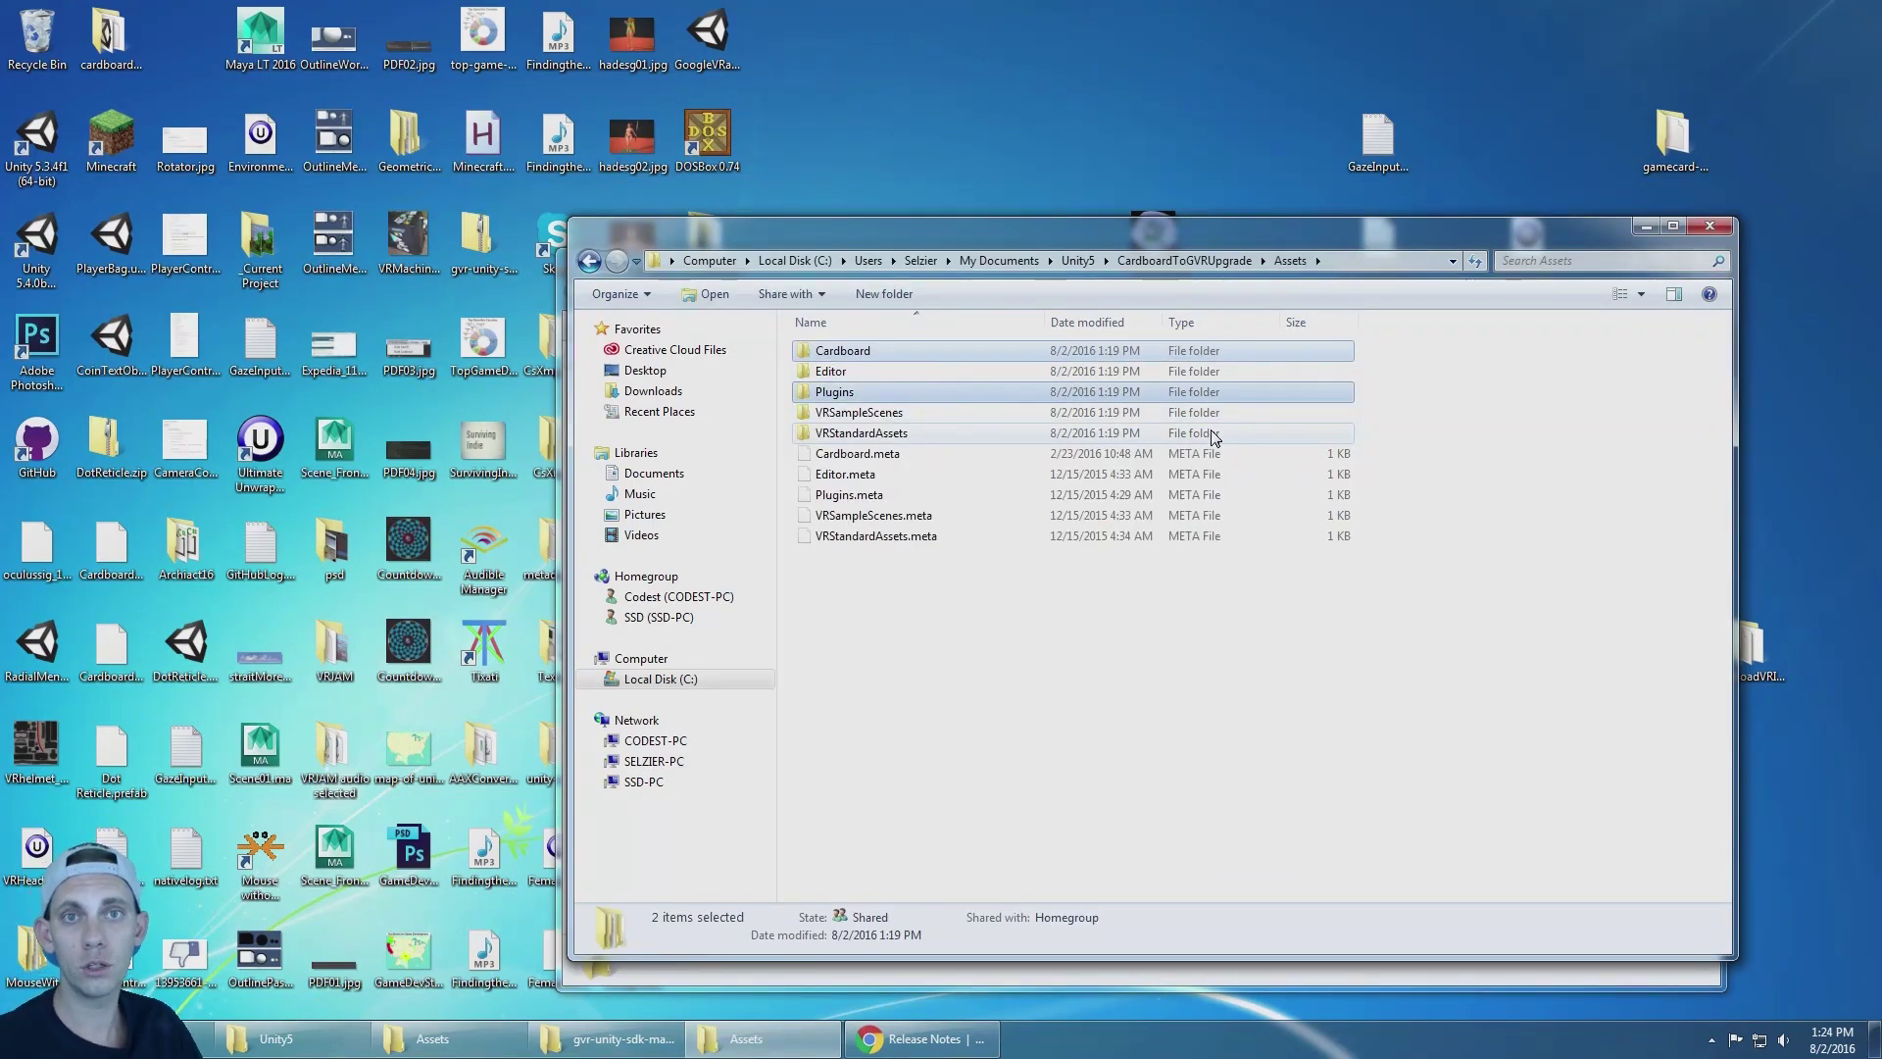
Step: Look through the prefab files in the Cardboard/Prefabs folder and return to the Assets folder
{"action": "double_click", "coordinate": [885, 354]}
{"action": "double_click", "coordinate": [878, 414]}
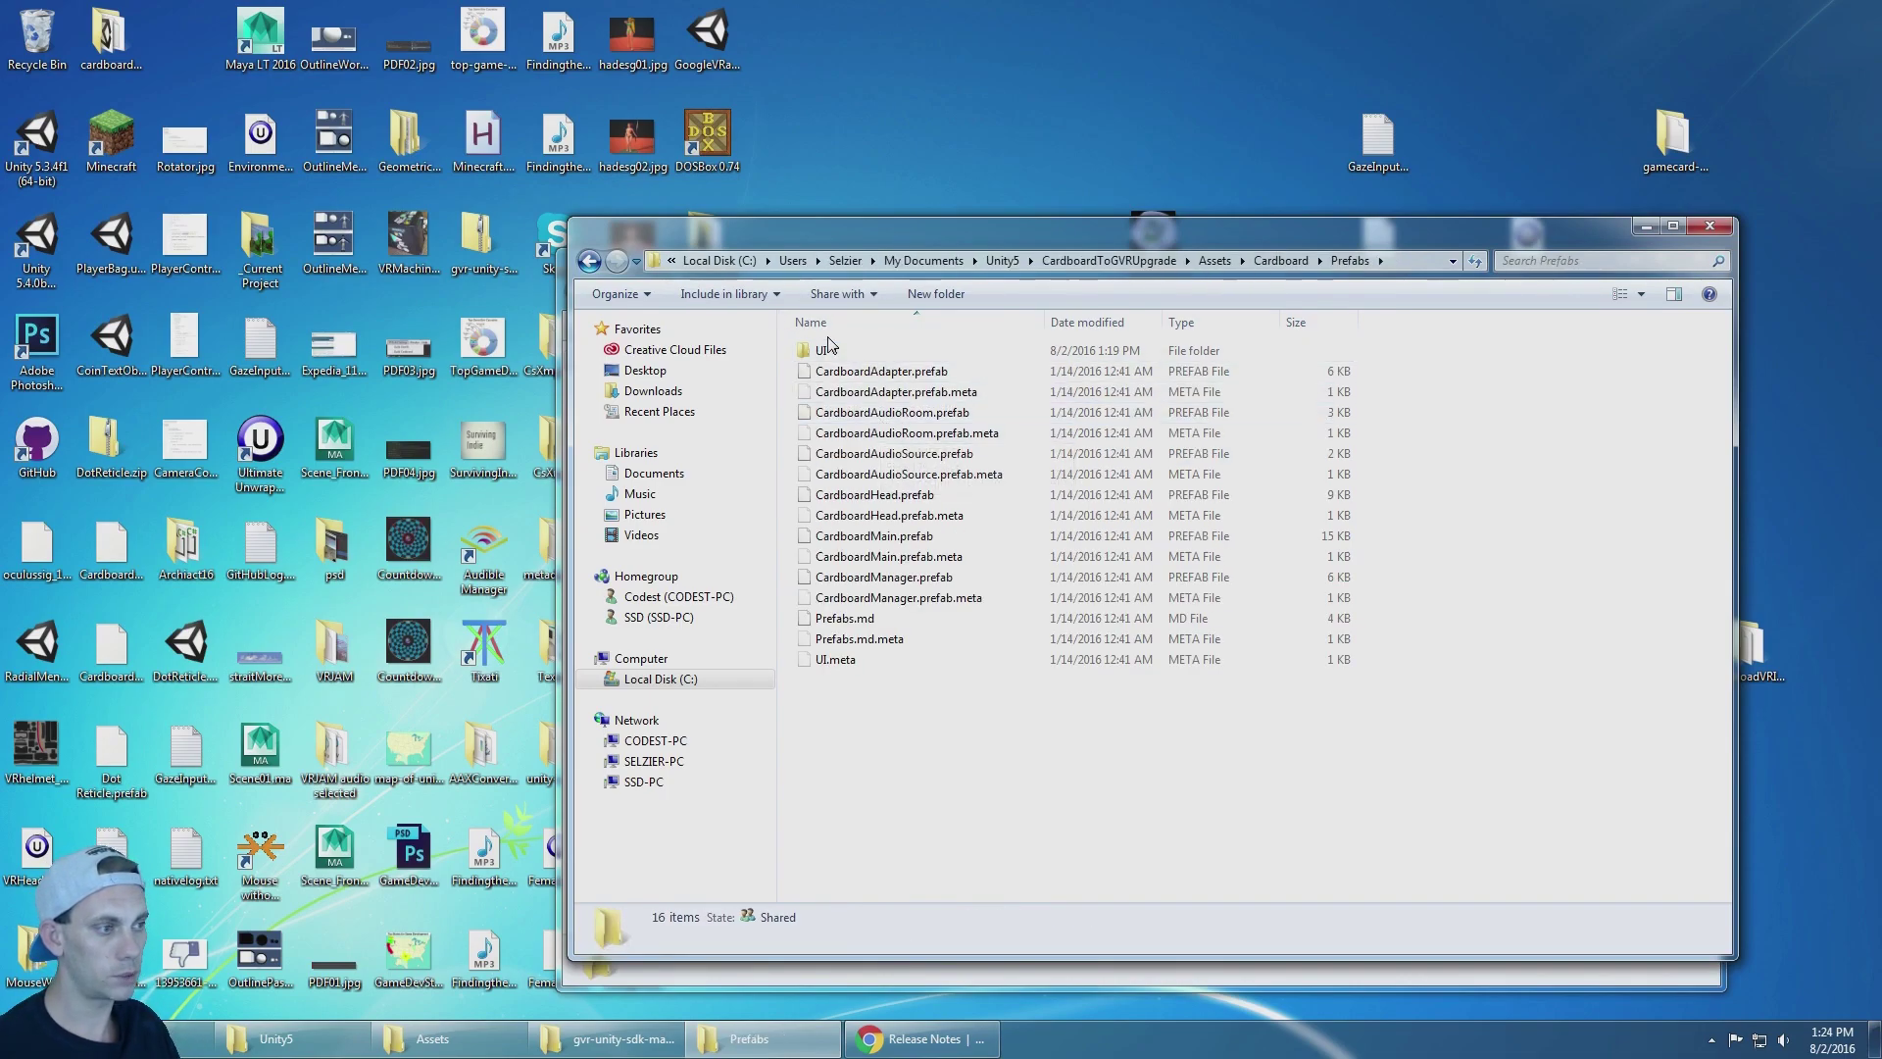
{"action": "left_click", "coordinate": [887, 372]}
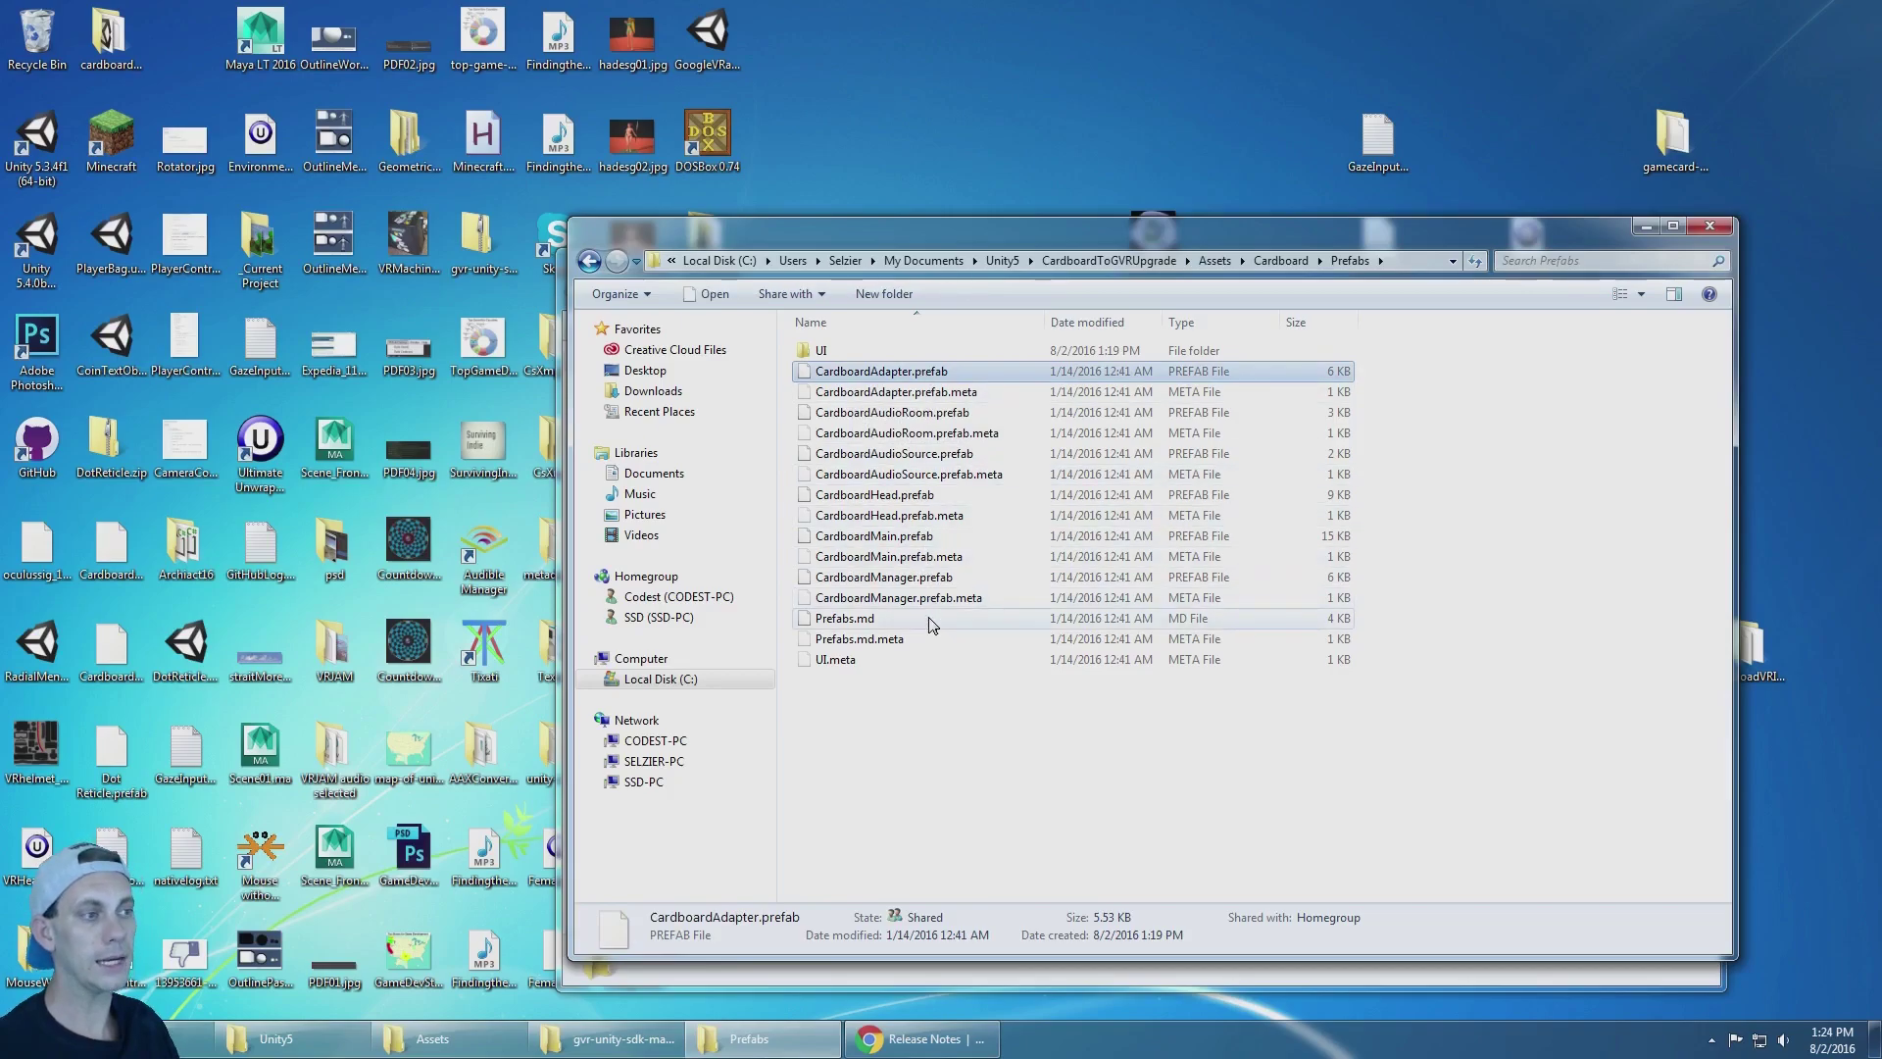
{"action": "left_click", "coordinate": [590, 261]}
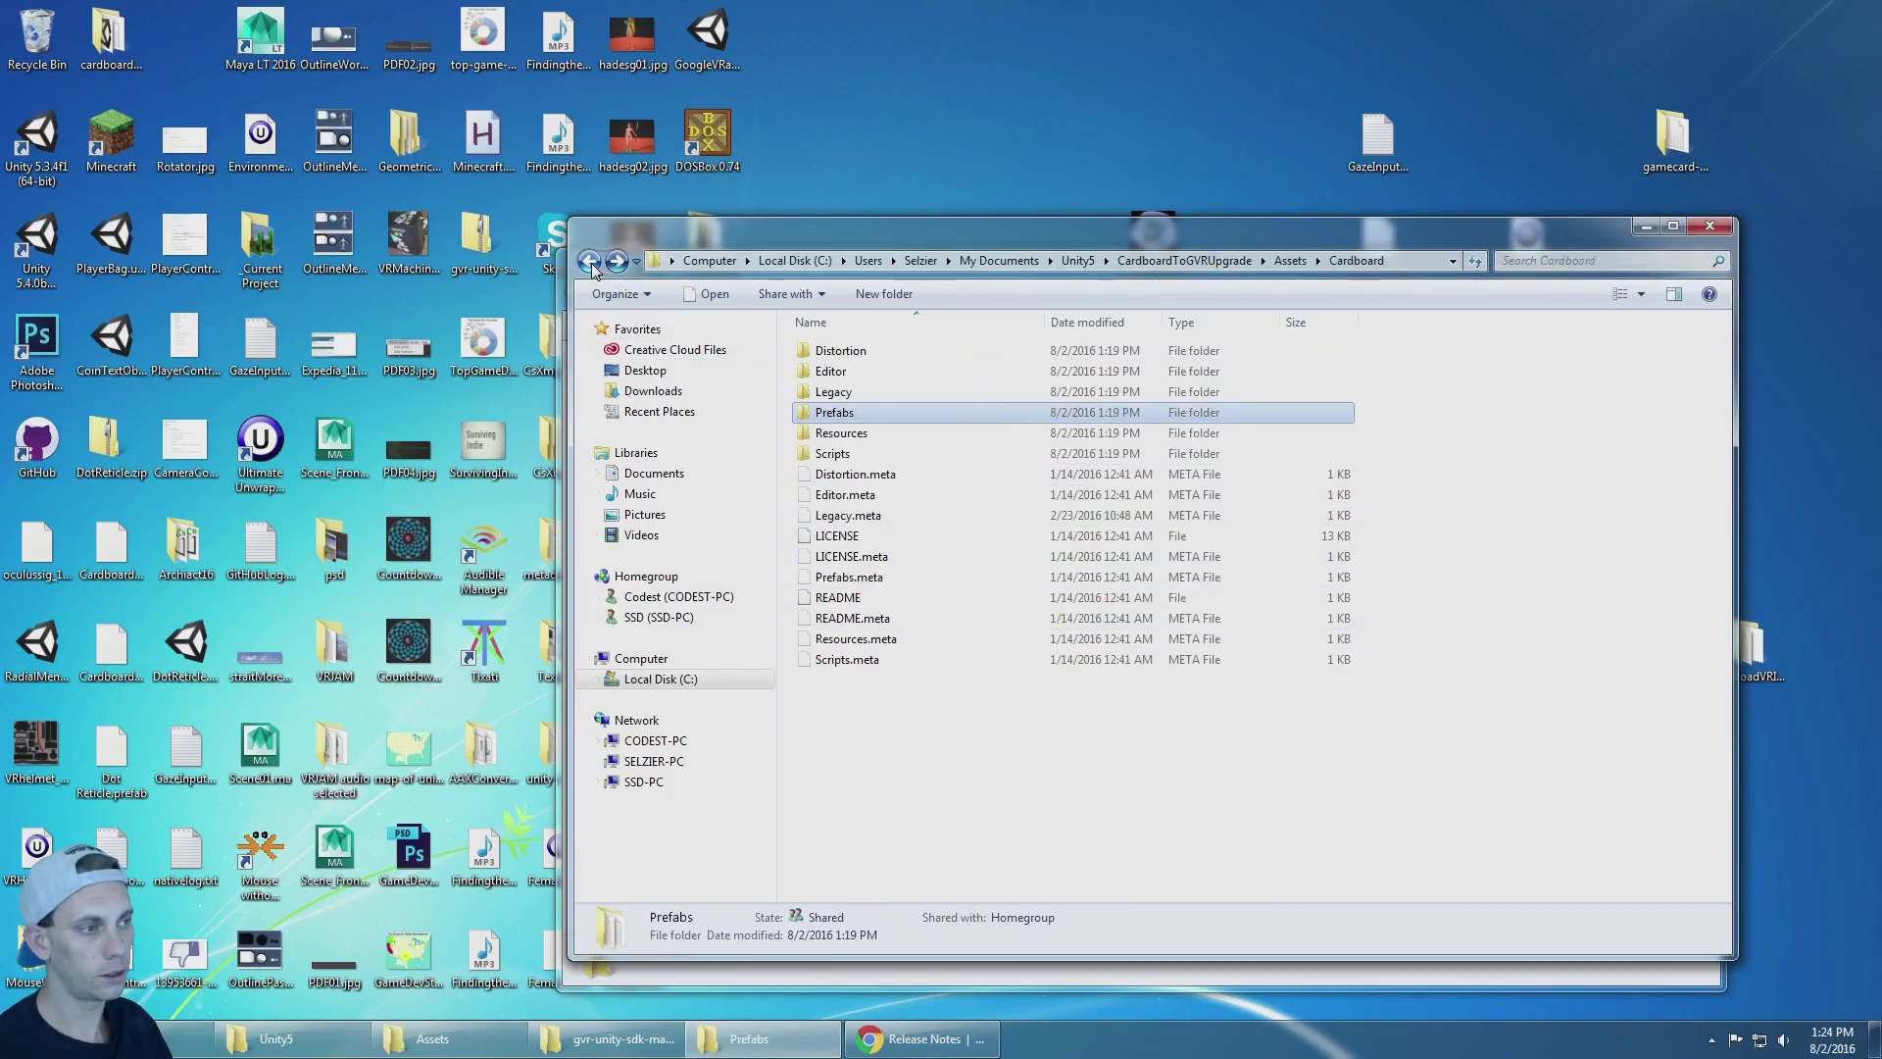
{"action": "left_click", "coordinate": [589, 260]}
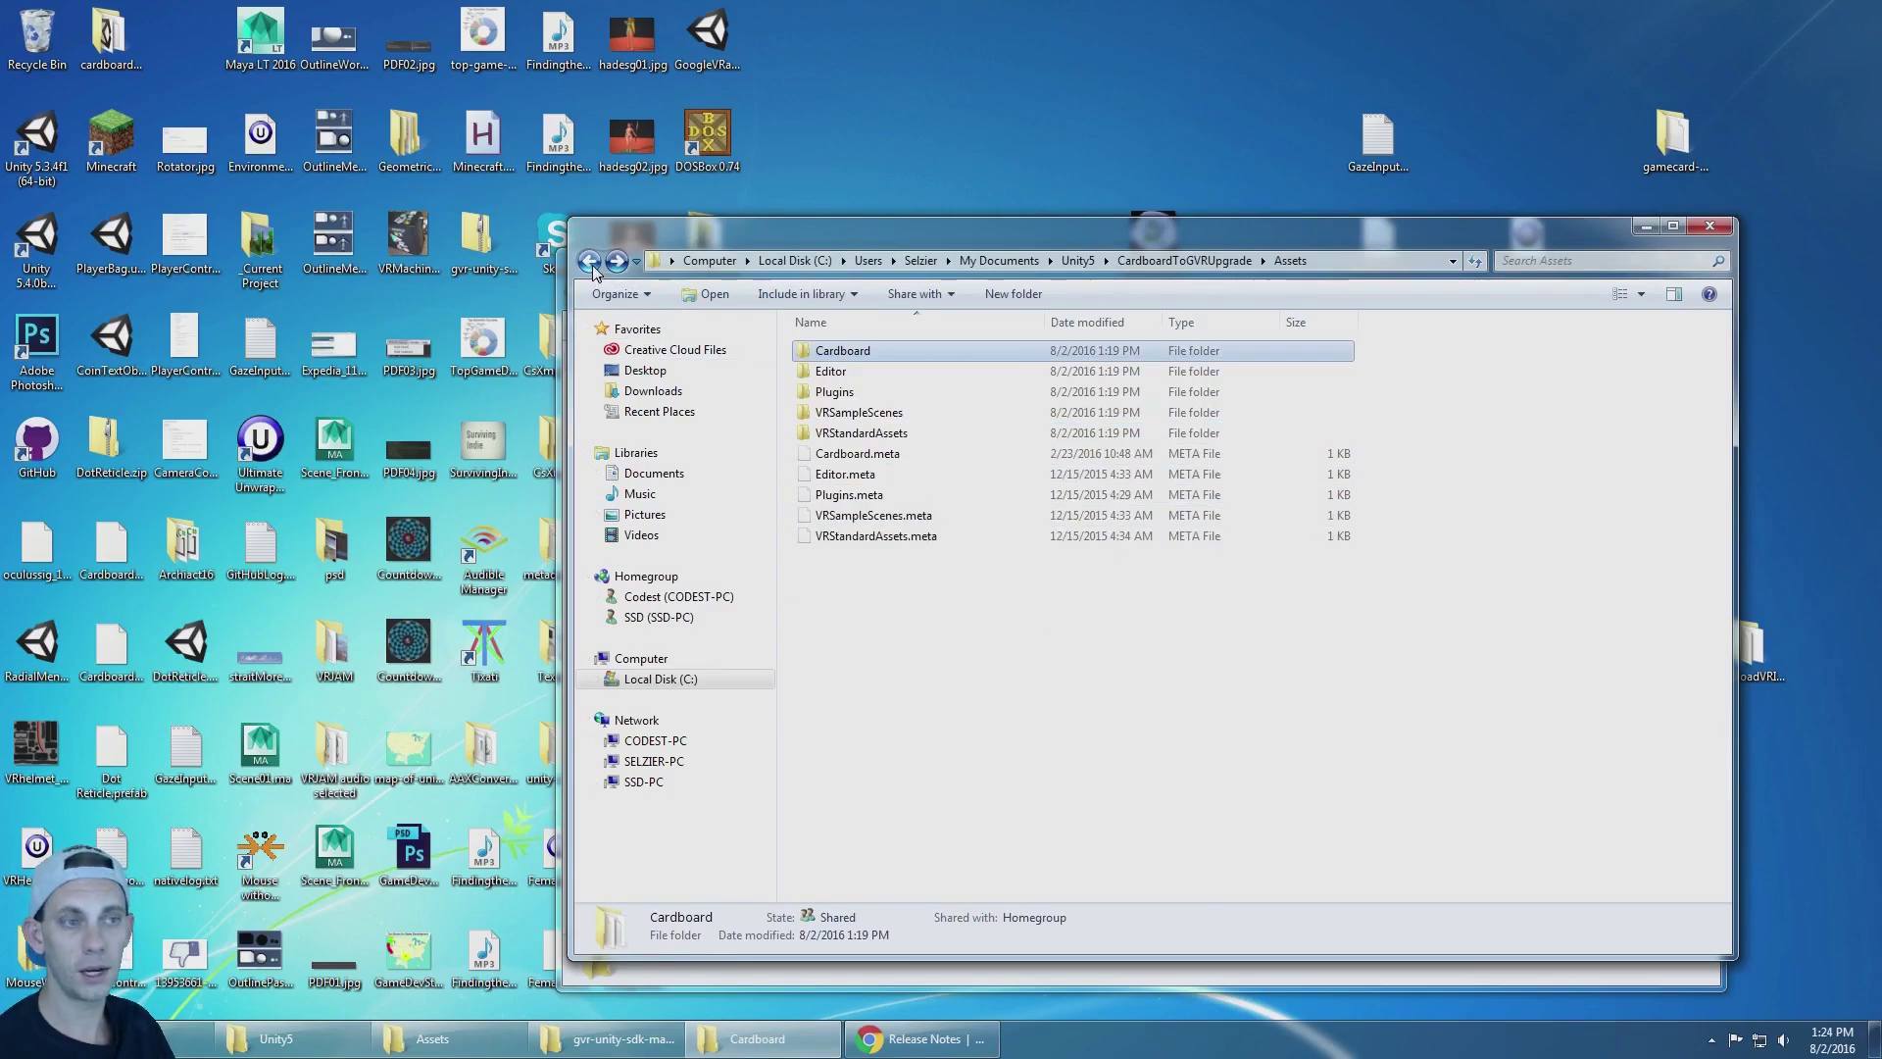
Step: Delete the Cardboard and Plugins folders from the project's Assets folder
{"action": "left_click", "coordinate": [858, 392], "text": "ctrl"}
{"action": "key", "text": "Delete"}
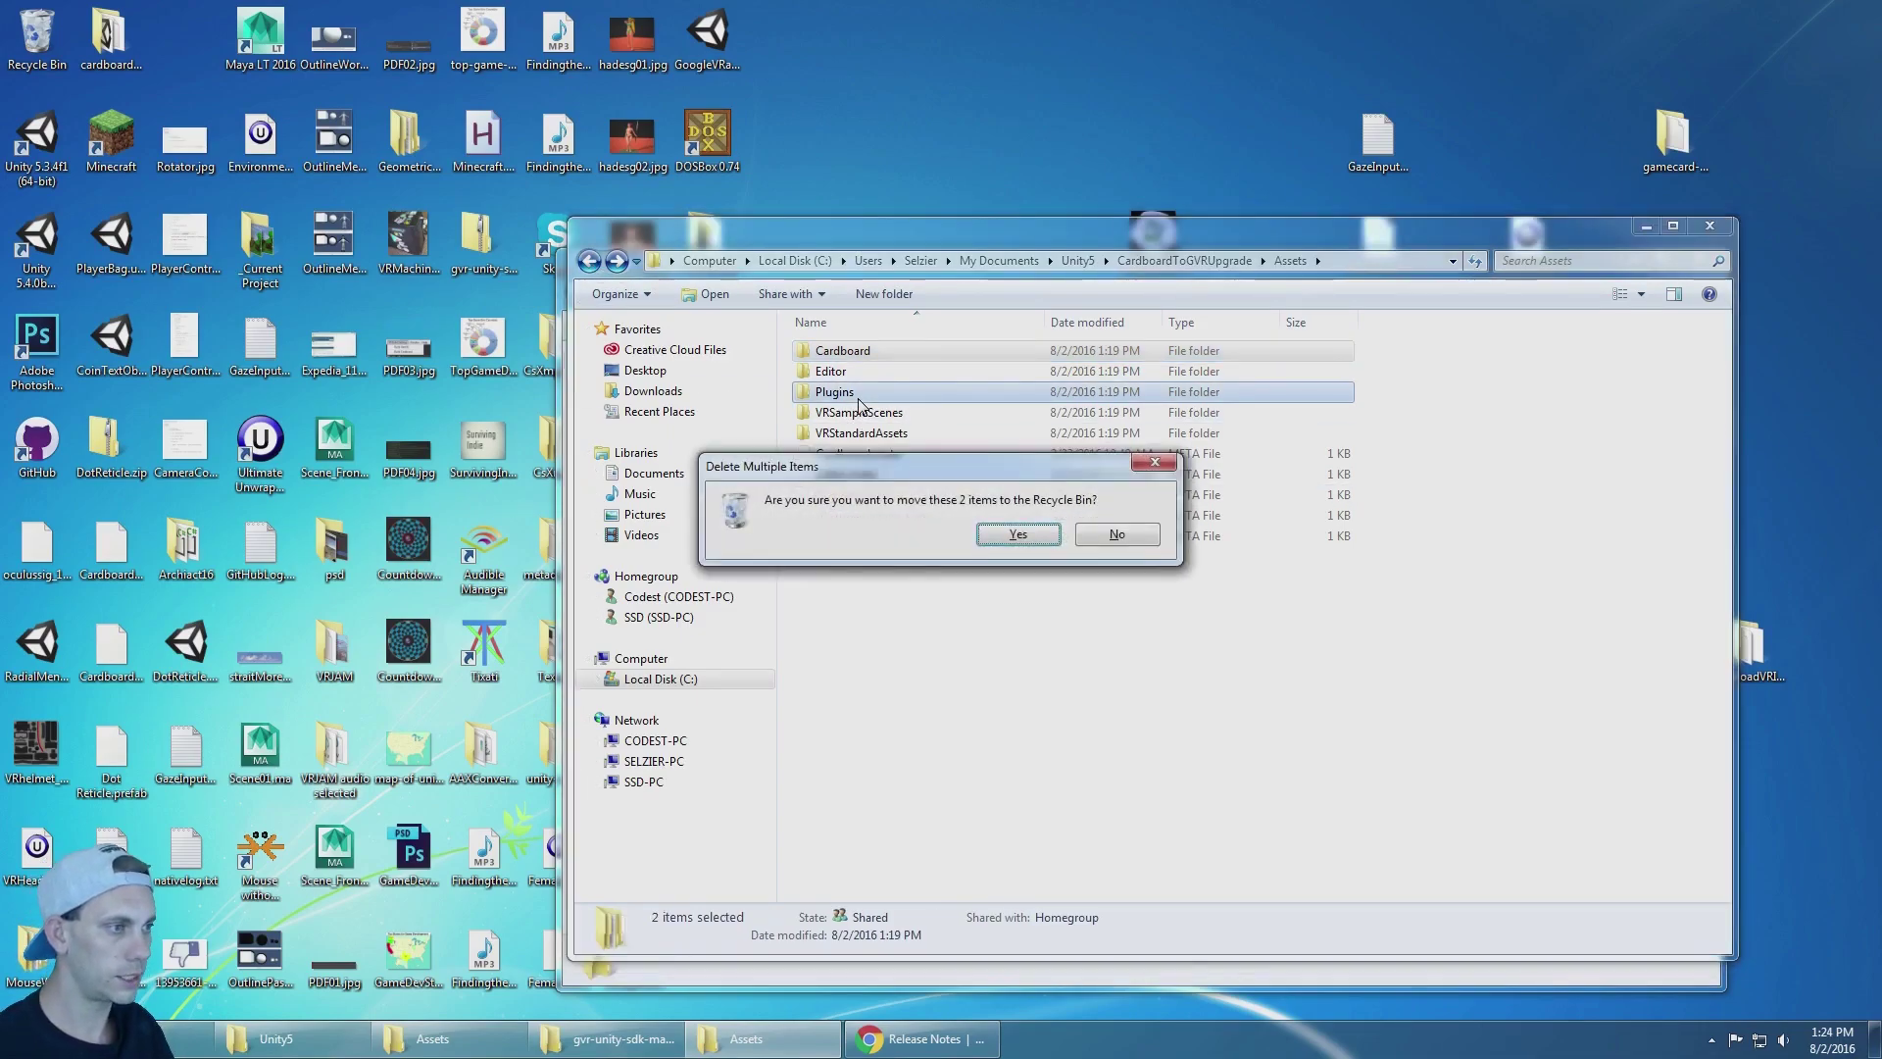
{"action": "key", "text": "Return"}
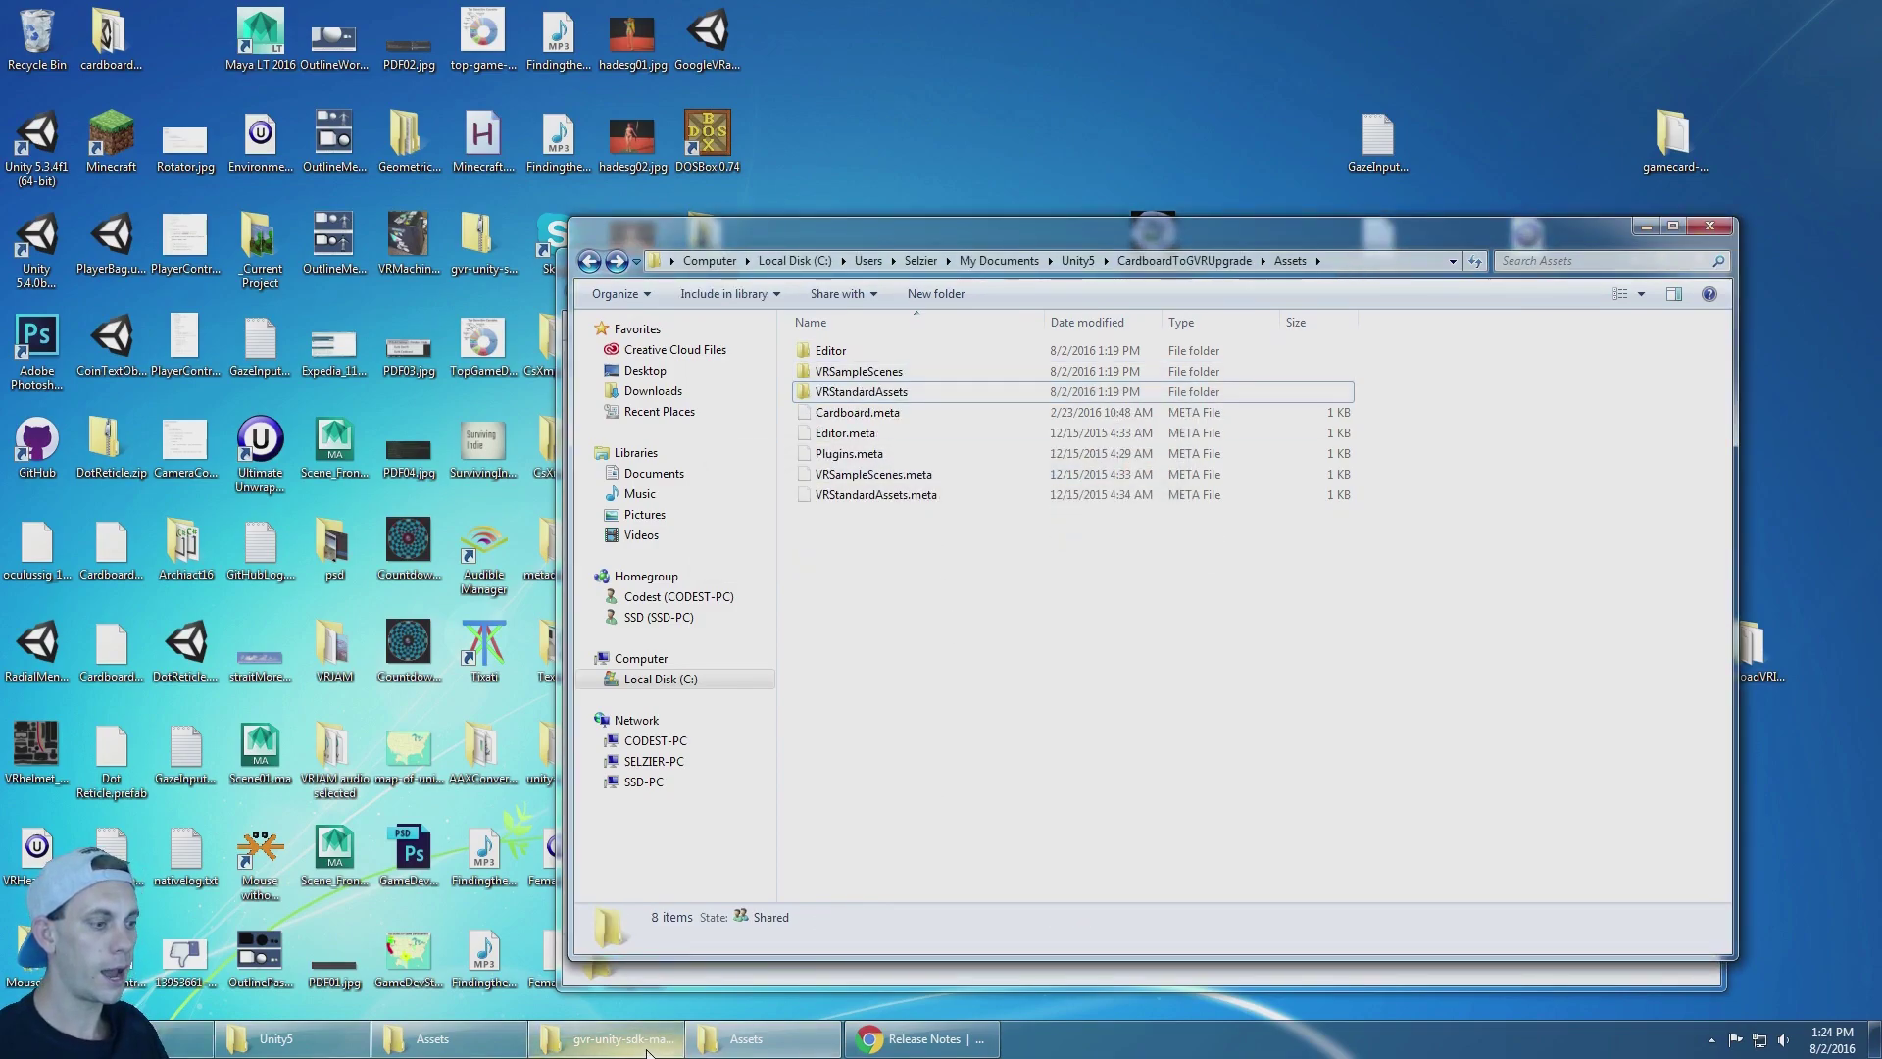
Step: Launch Unity 5.3.4f1 and reopen the CardboardToGVRUpgrade project
{"action": "double_click", "coordinate": [37, 137]}
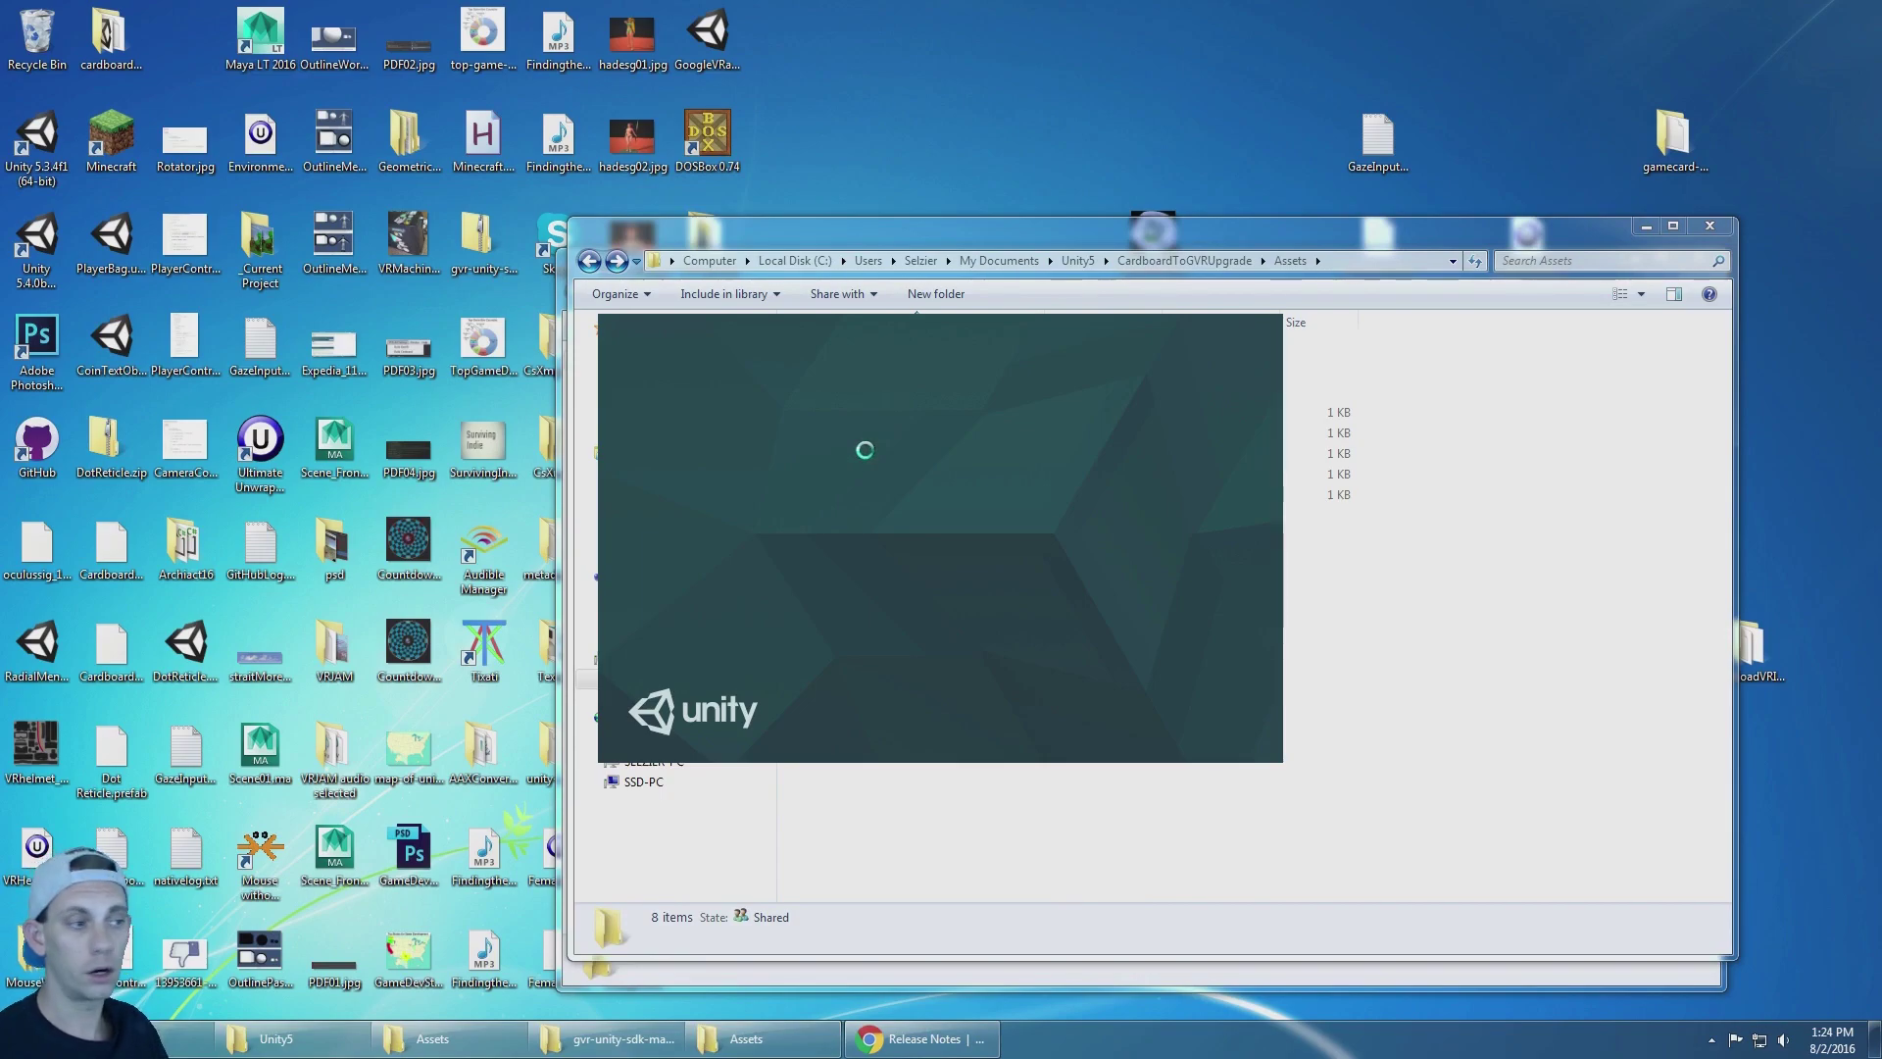
{"action": "left_click", "coordinate": [658, 417]}
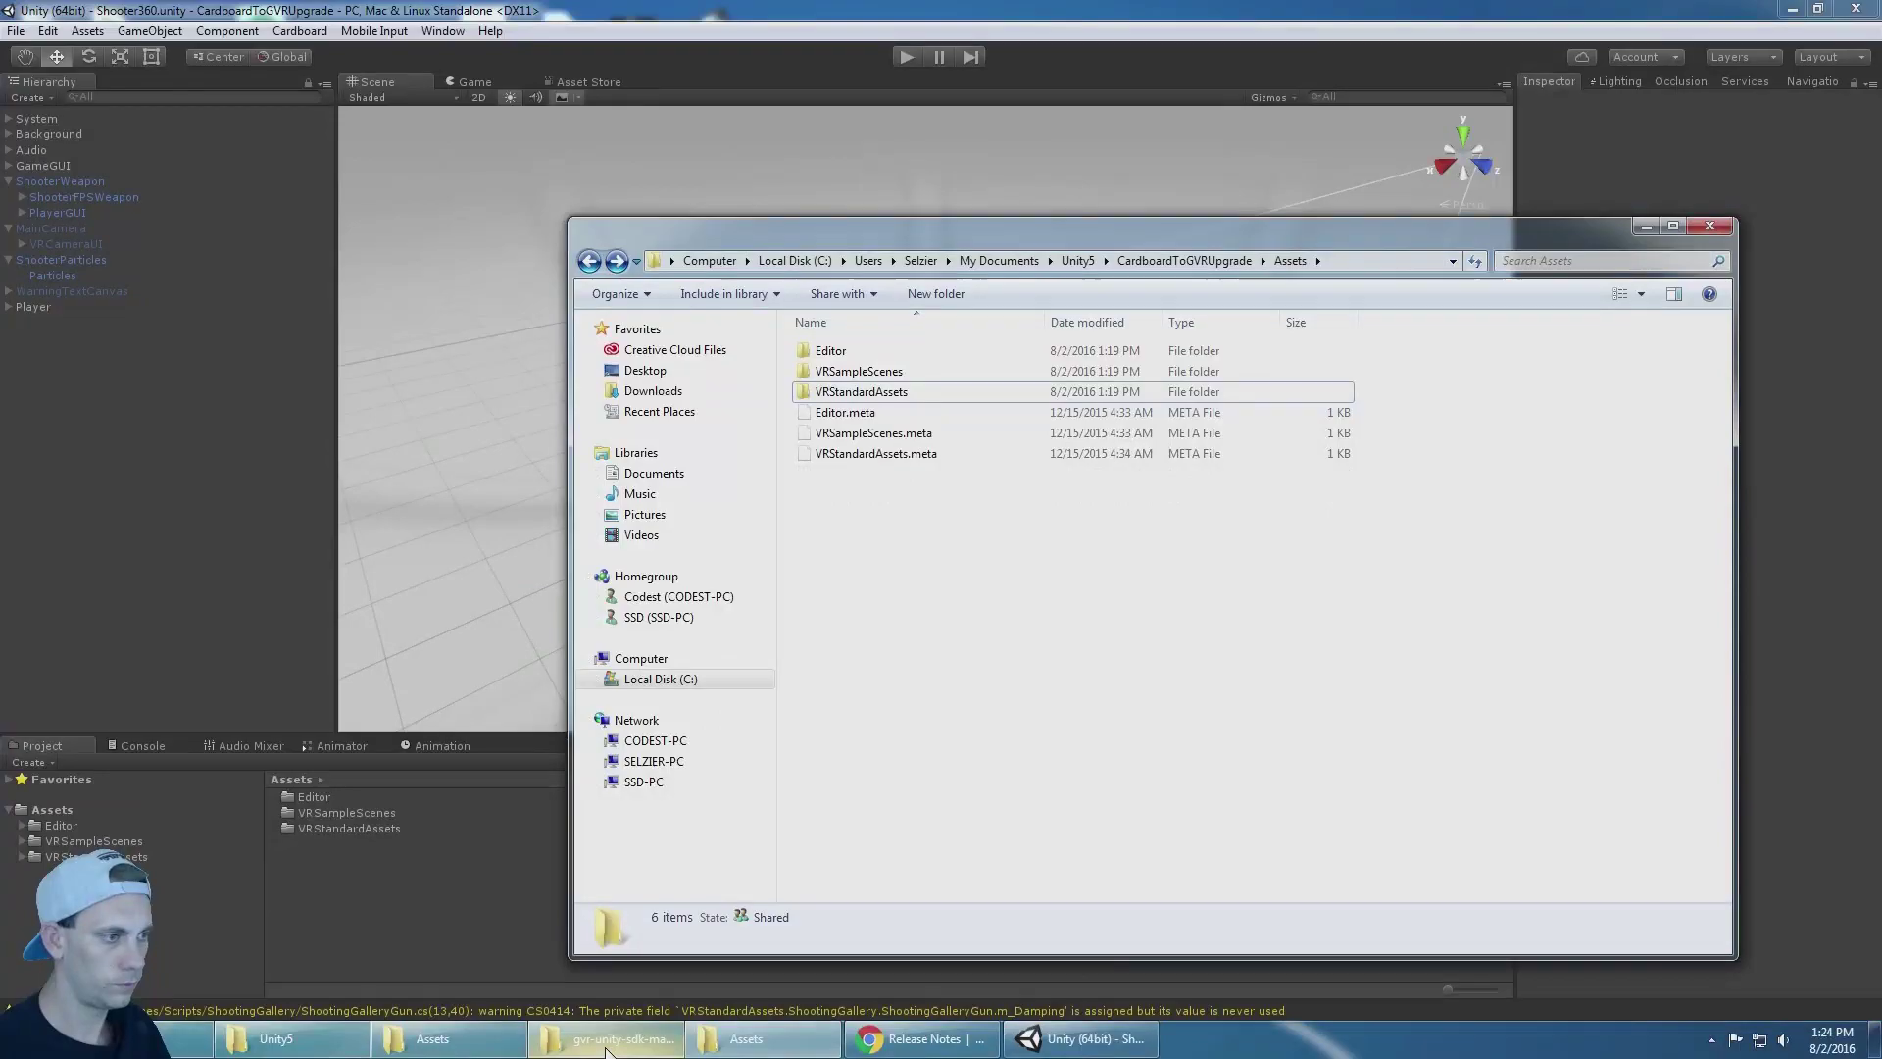
Step: Import GoogleVRForUnity.unitypackage from the gvr-unity-sdk-master folder into the project and show the VRSampleScenes folder
{"action": "left_click", "coordinate": [608, 1040]}
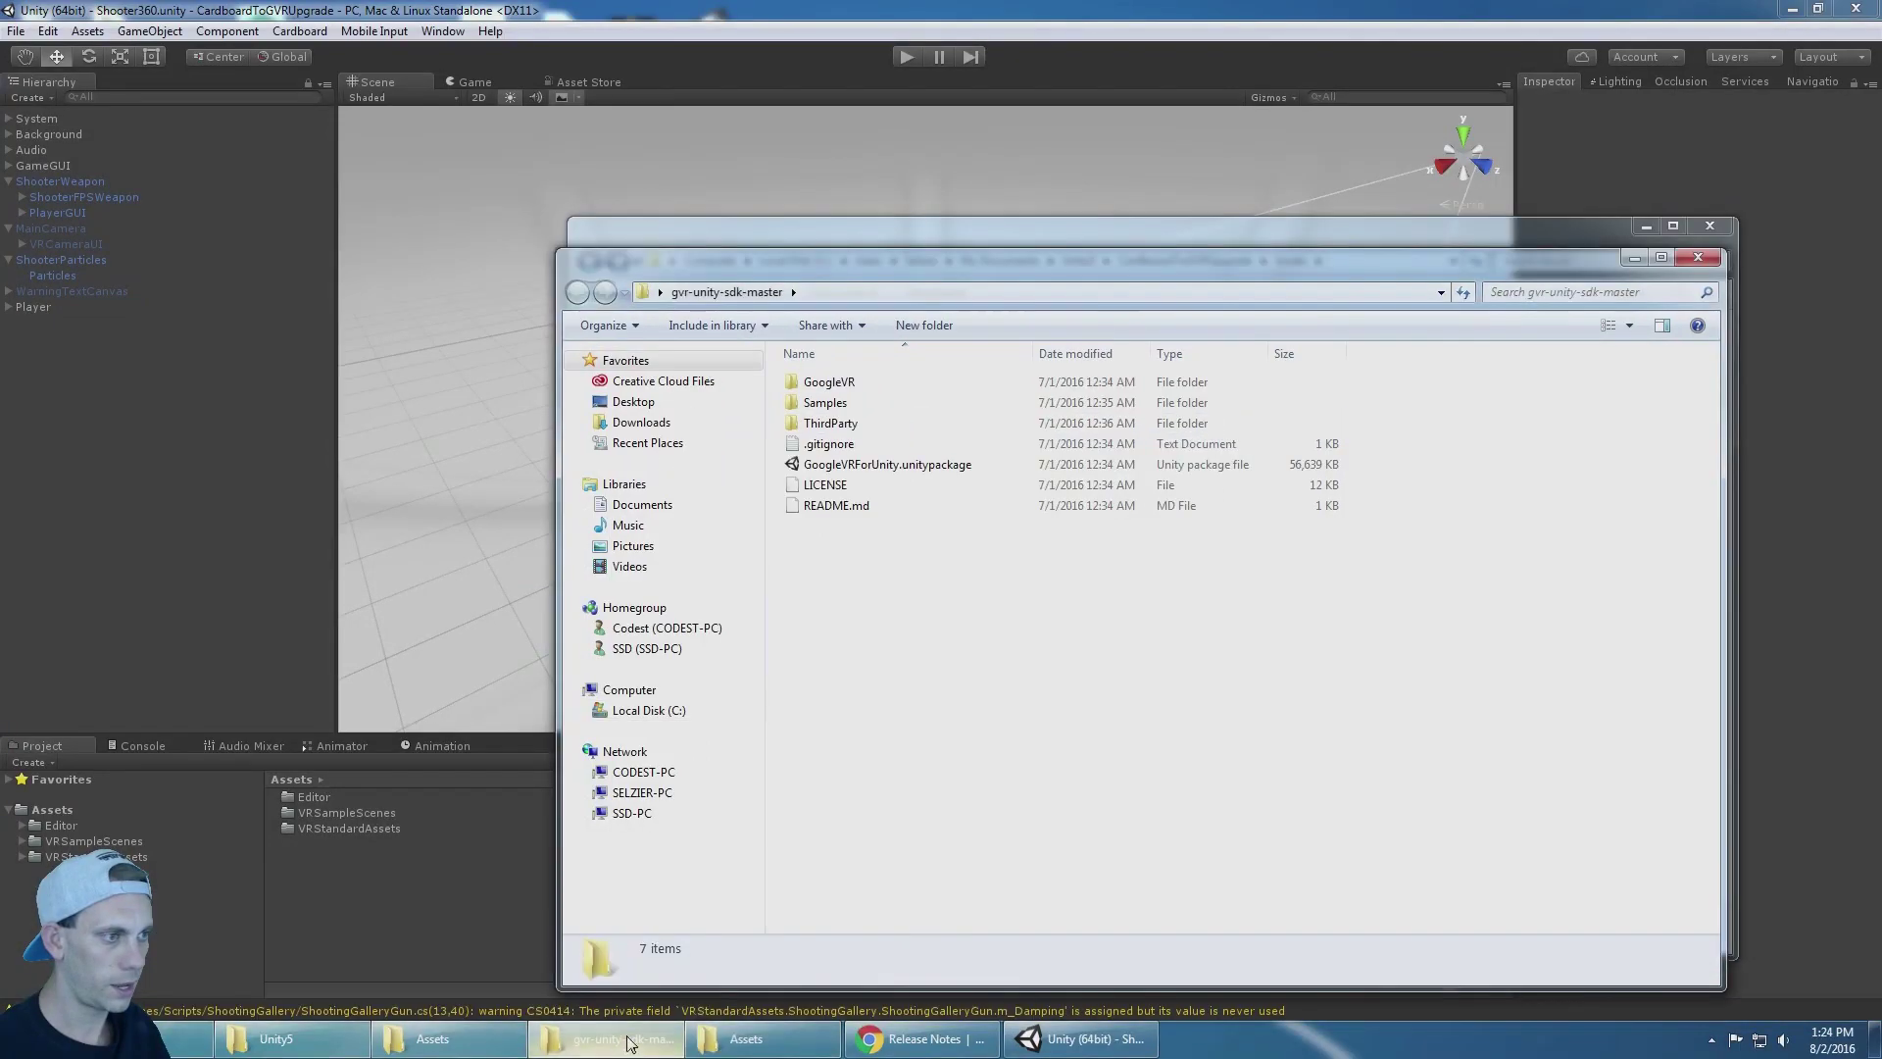
{"action": "double_click", "coordinate": [879, 465]}
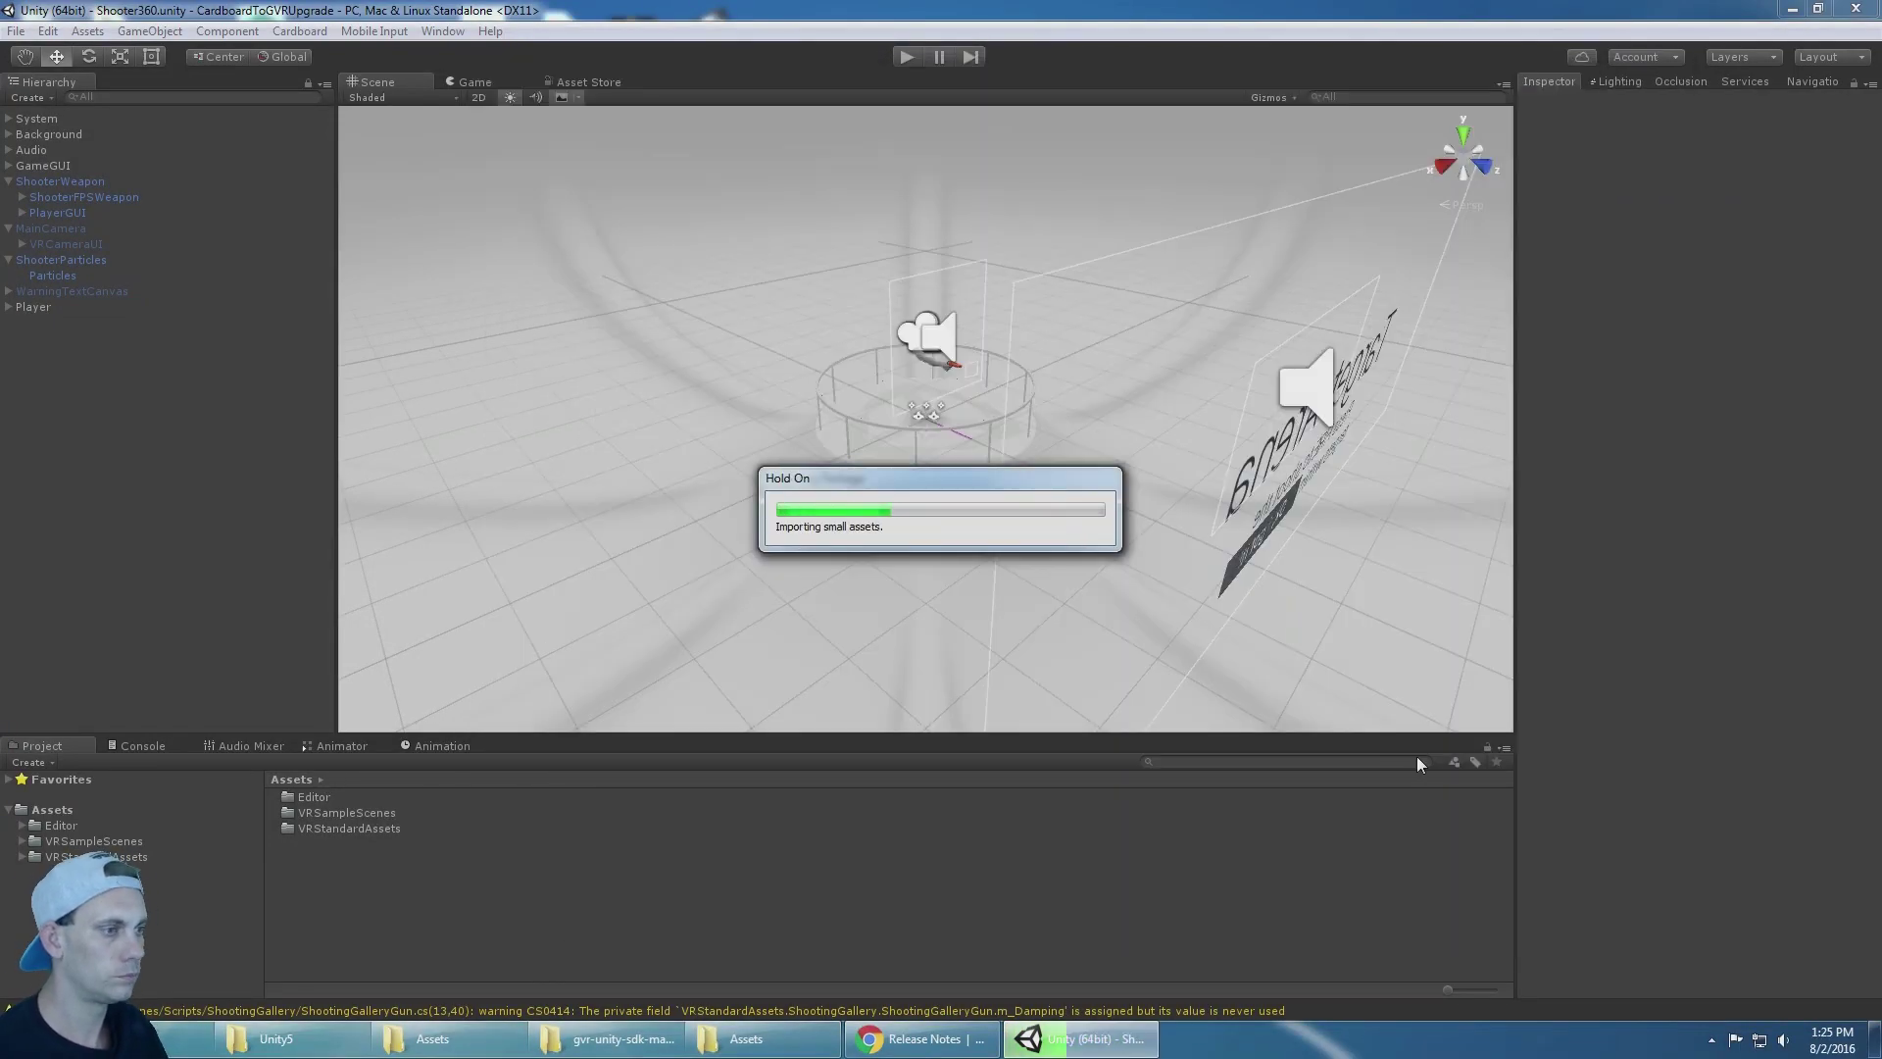
{"action": "left_click", "coordinate": [58, 840]}
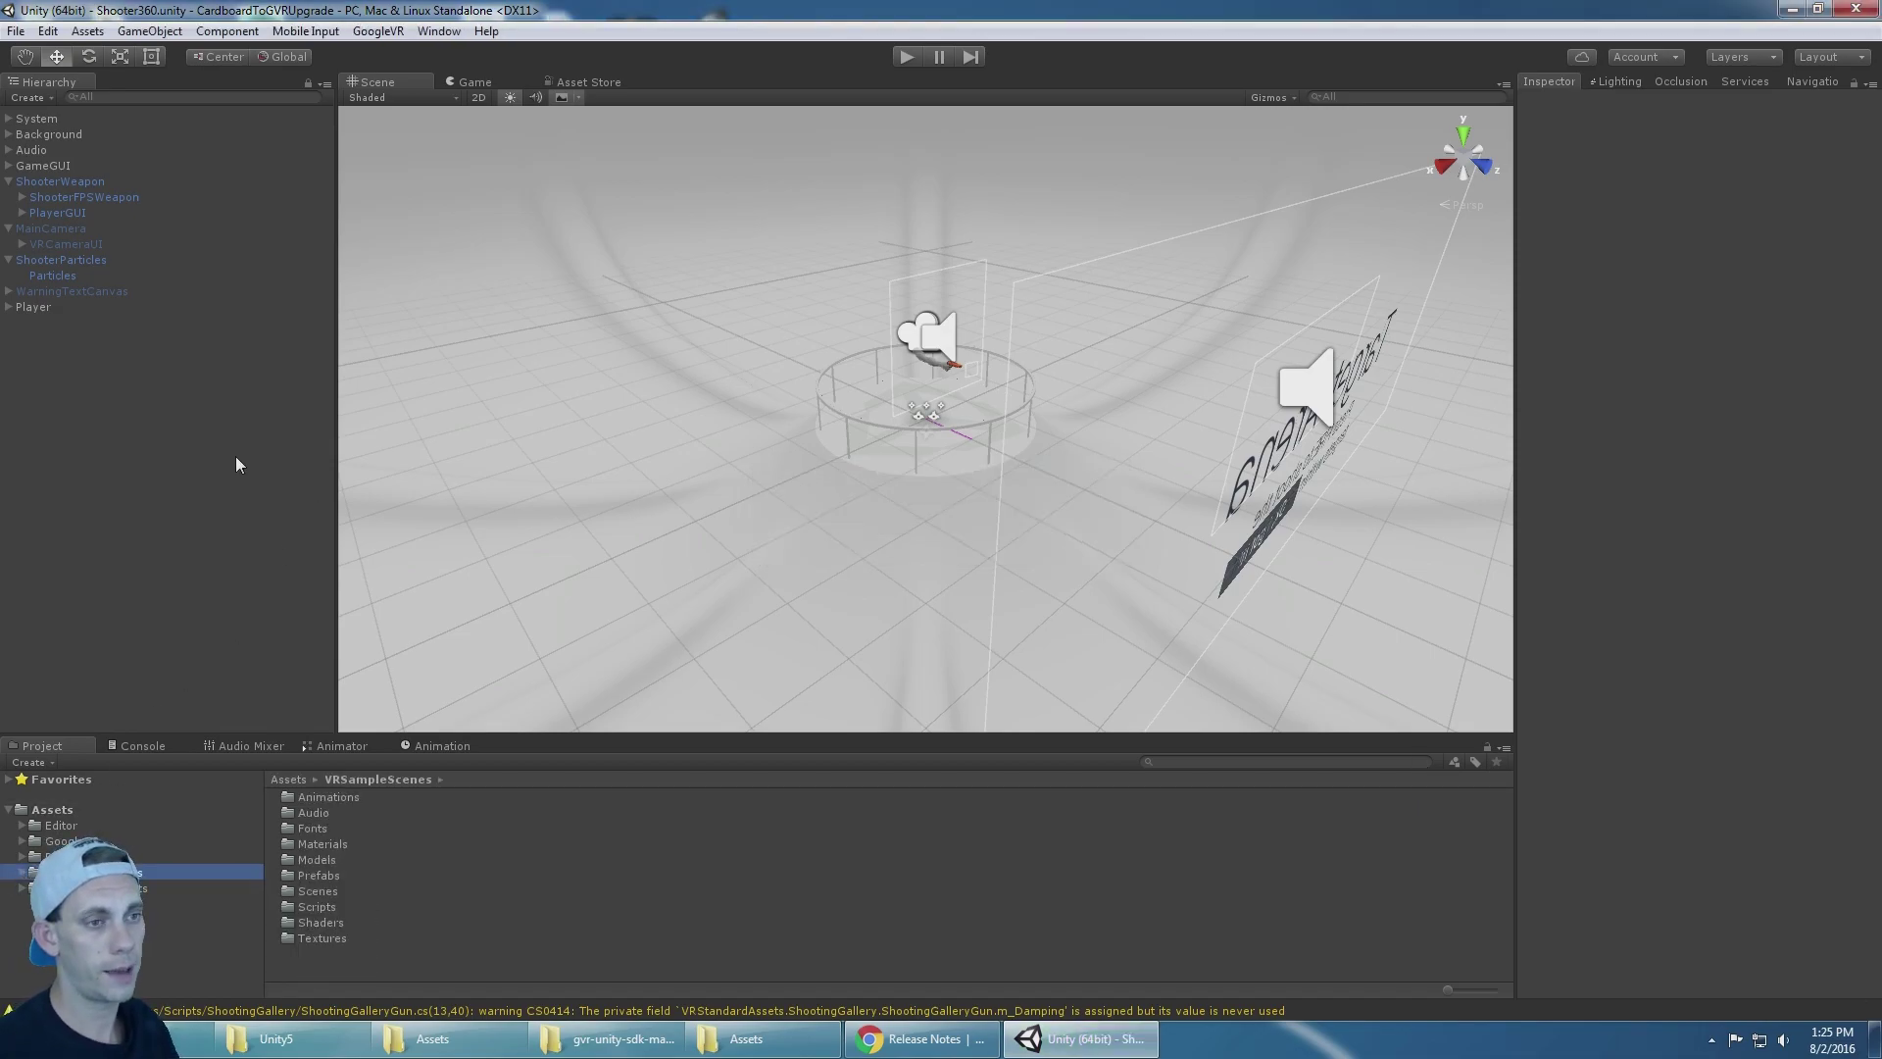
Step: Expand the Player object and examine the components on CardboardMain, its Head child and the Main Camera
{"action": "left_click", "coordinate": [69, 301]}
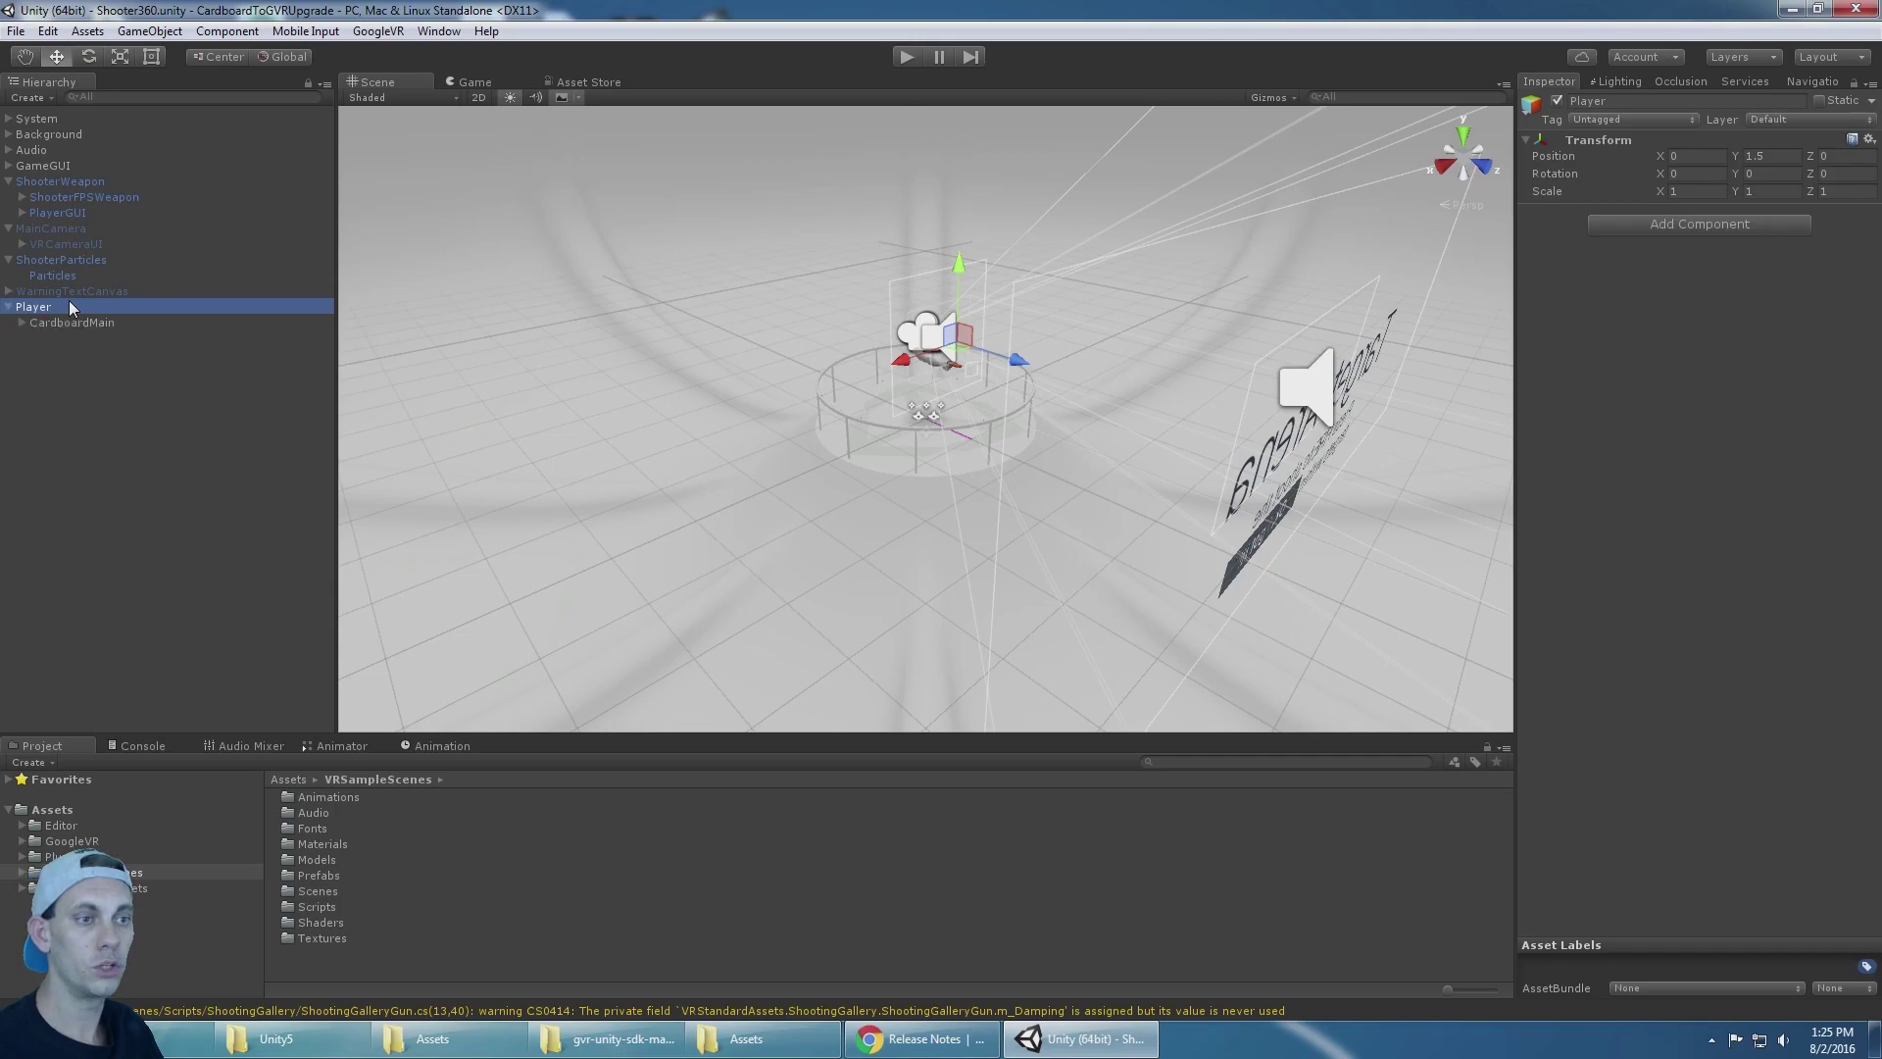
{"action": "key", "text": "Down"}
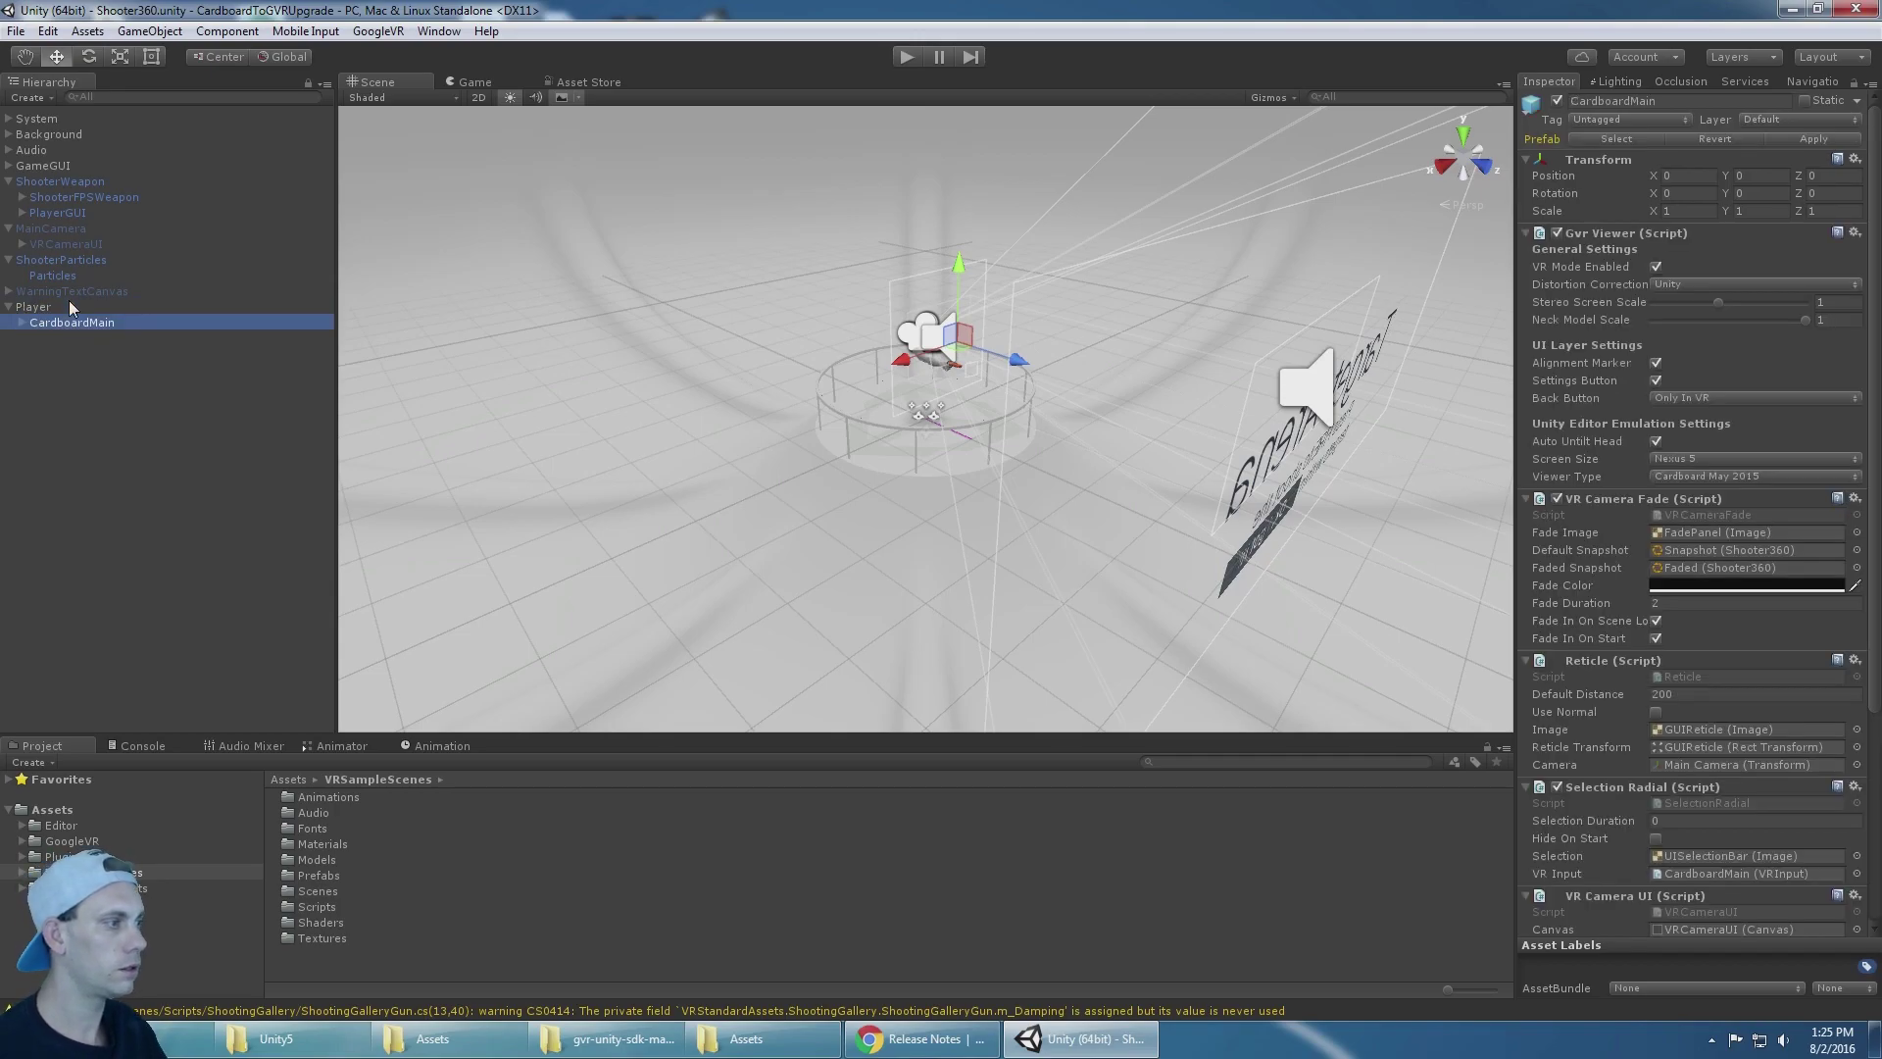
{"action": "key", "text": "Right"}
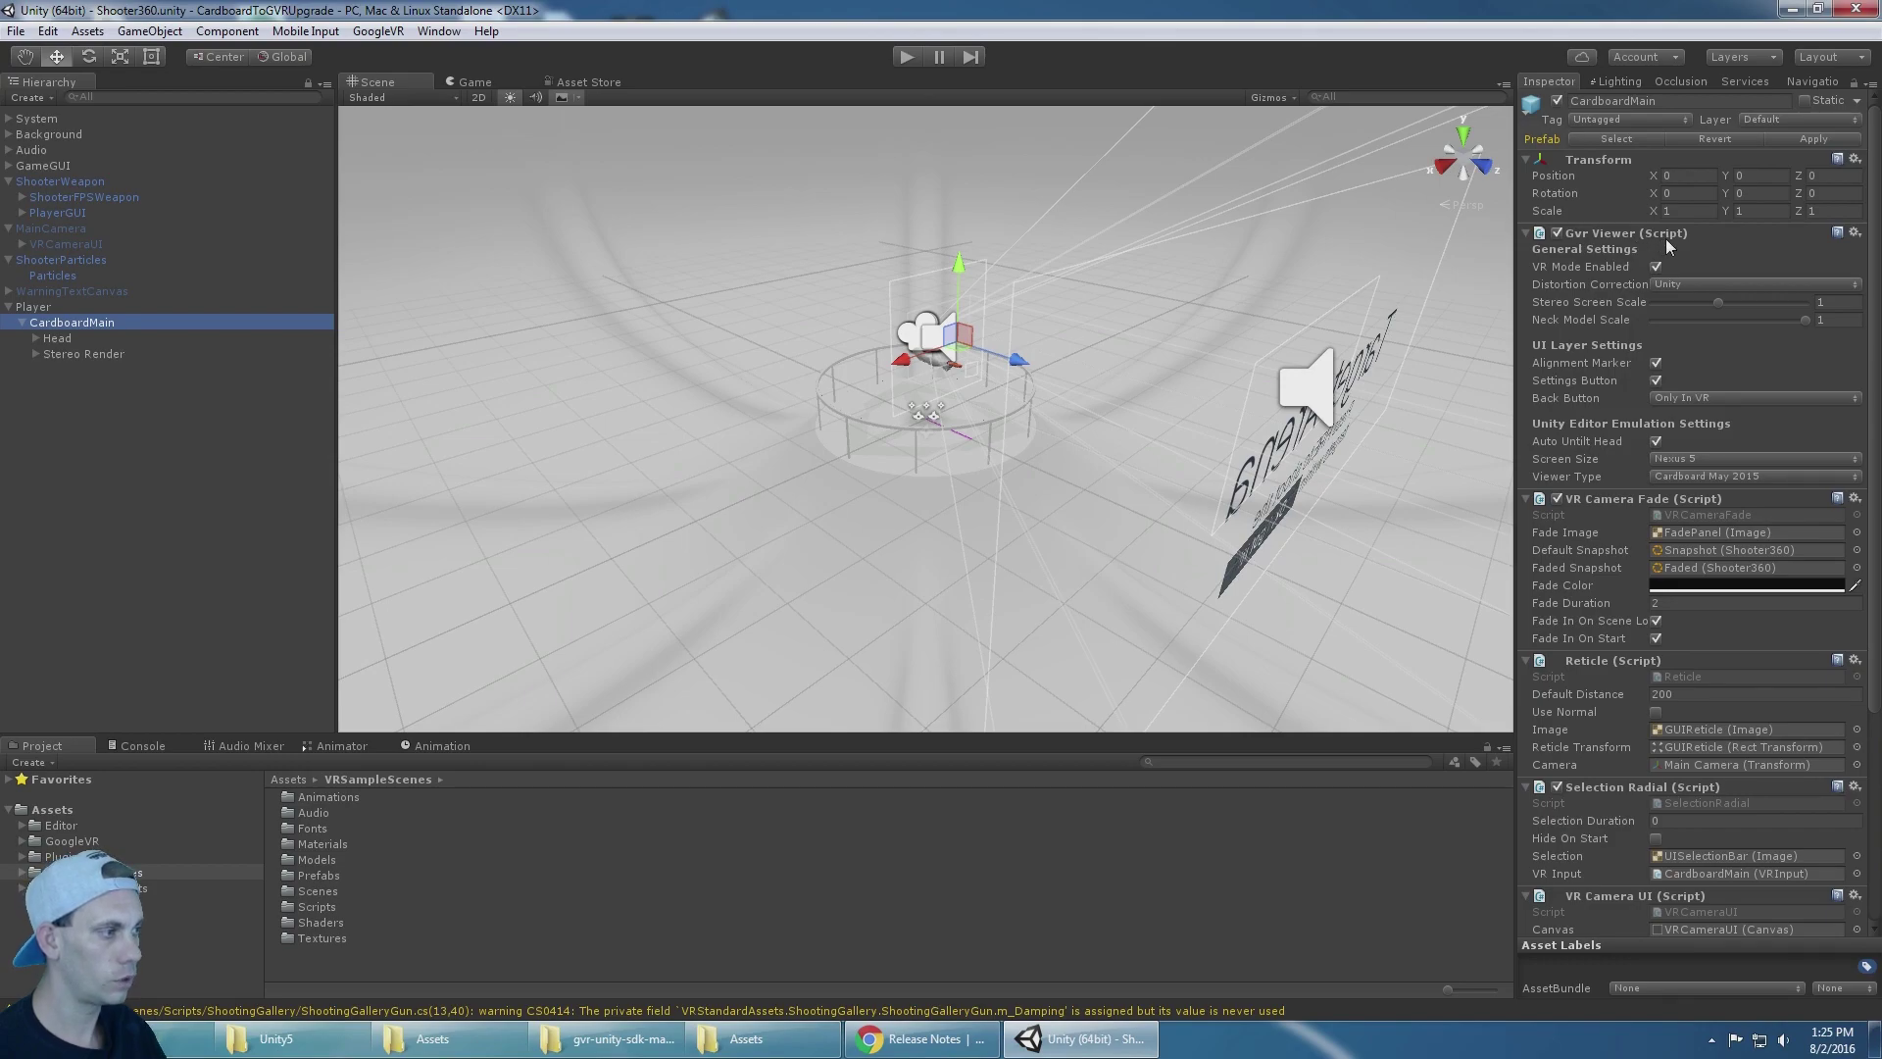
{"action": "left_click", "coordinate": [113, 339]}
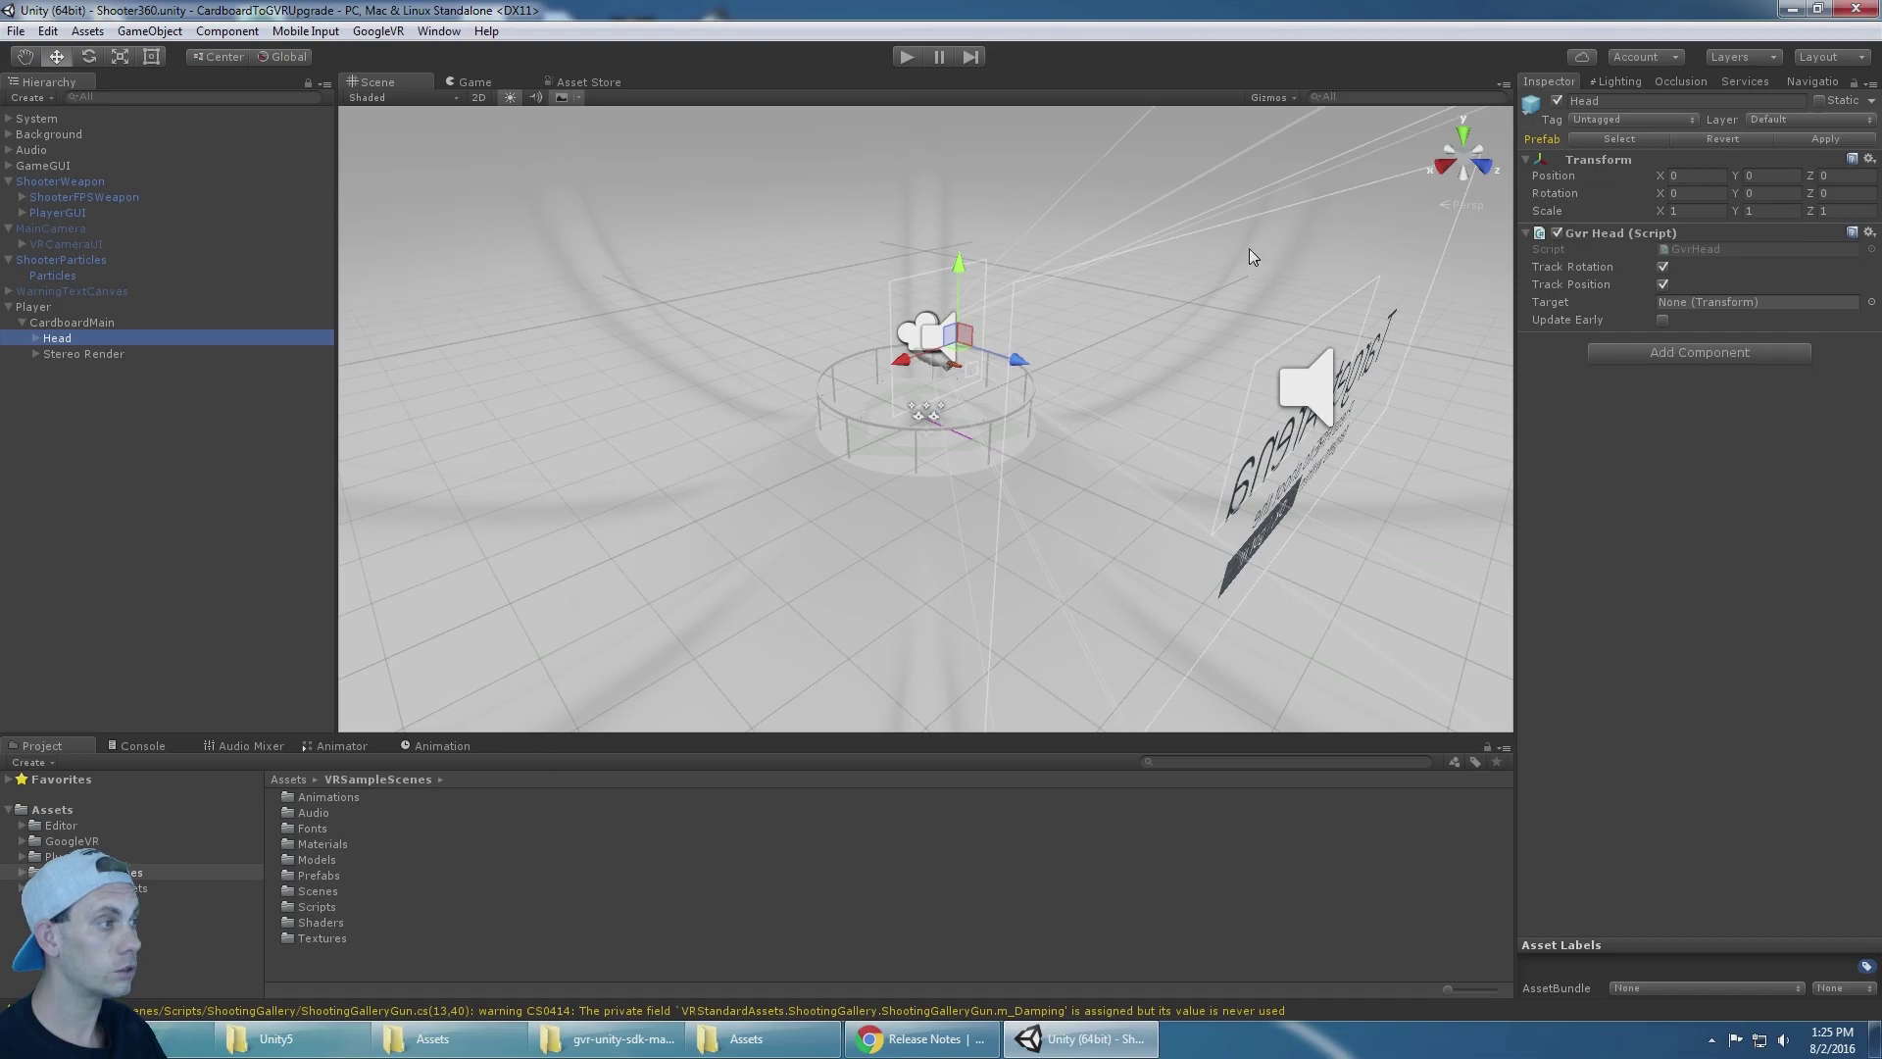
{"action": "key", "text": "Right"}
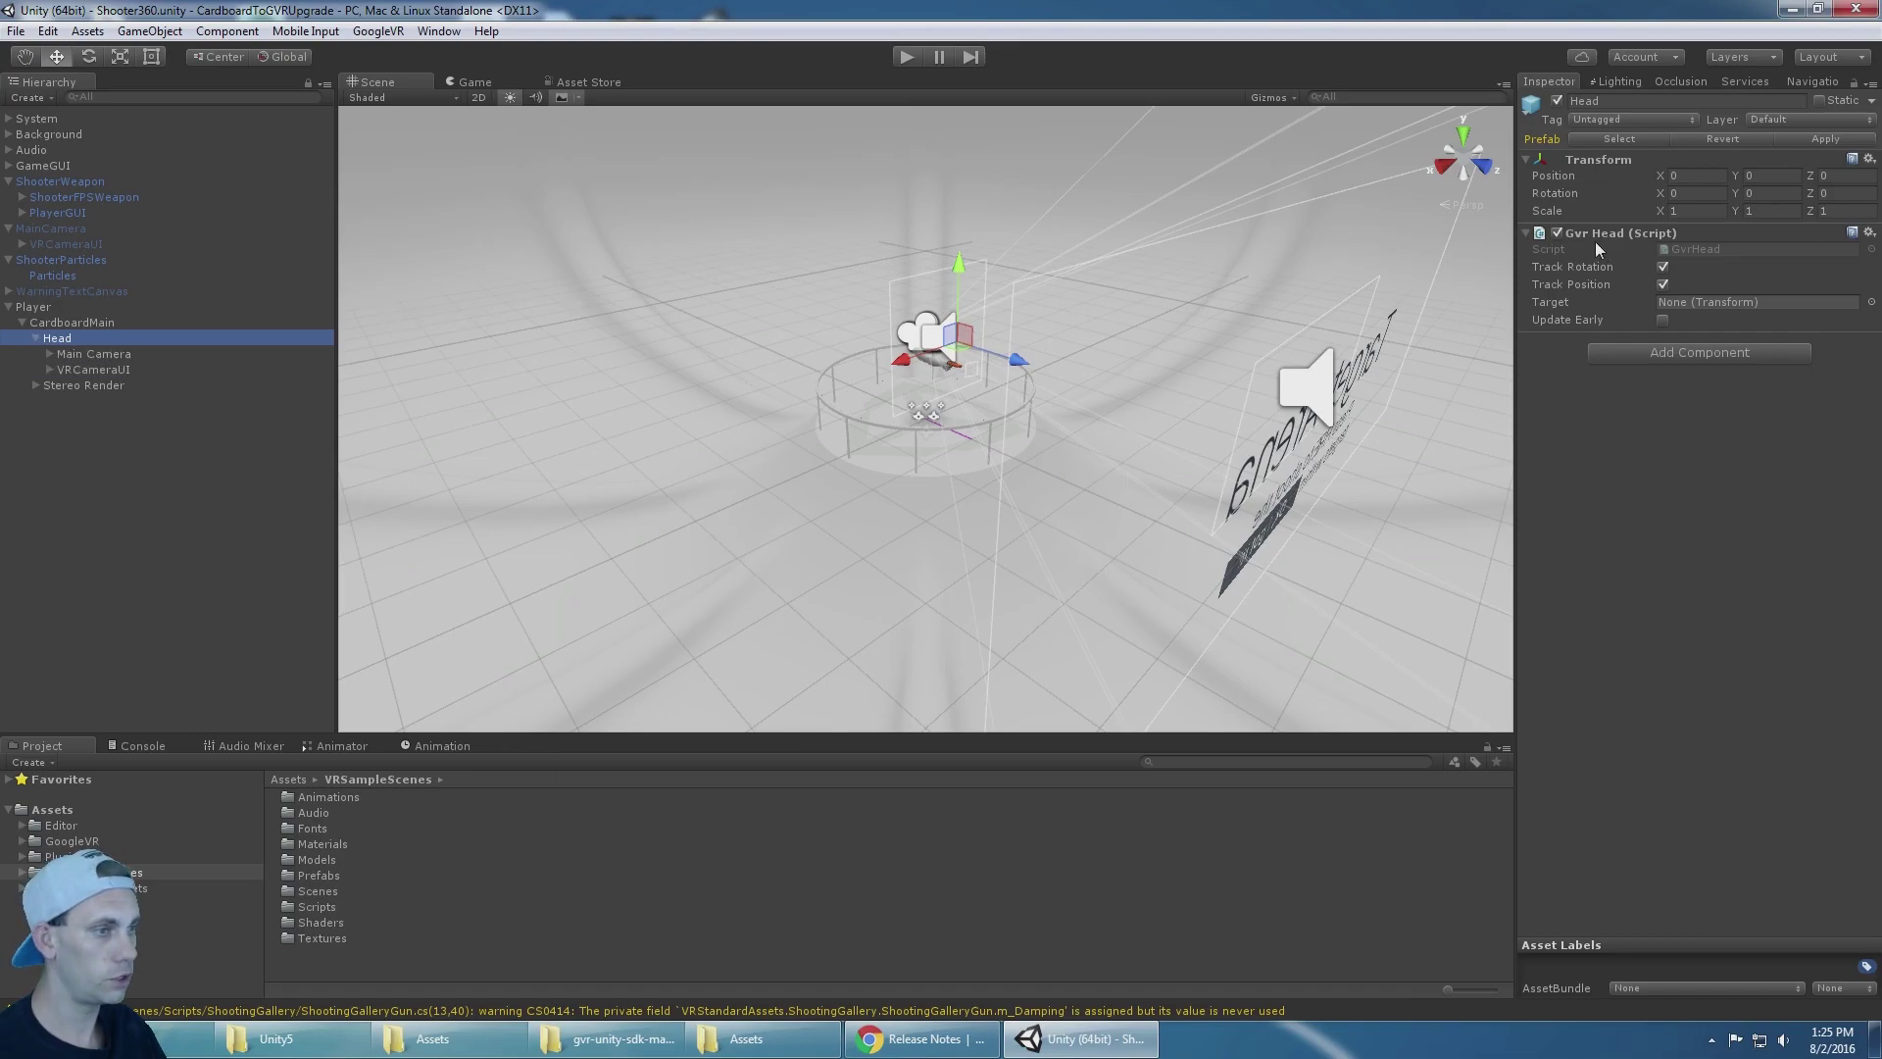
{"action": "left_click", "coordinate": [121, 353]}
{"action": "scroll", "coordinate": [1573, 427], "scroll_direction": "down", "scroll_amount": 2}
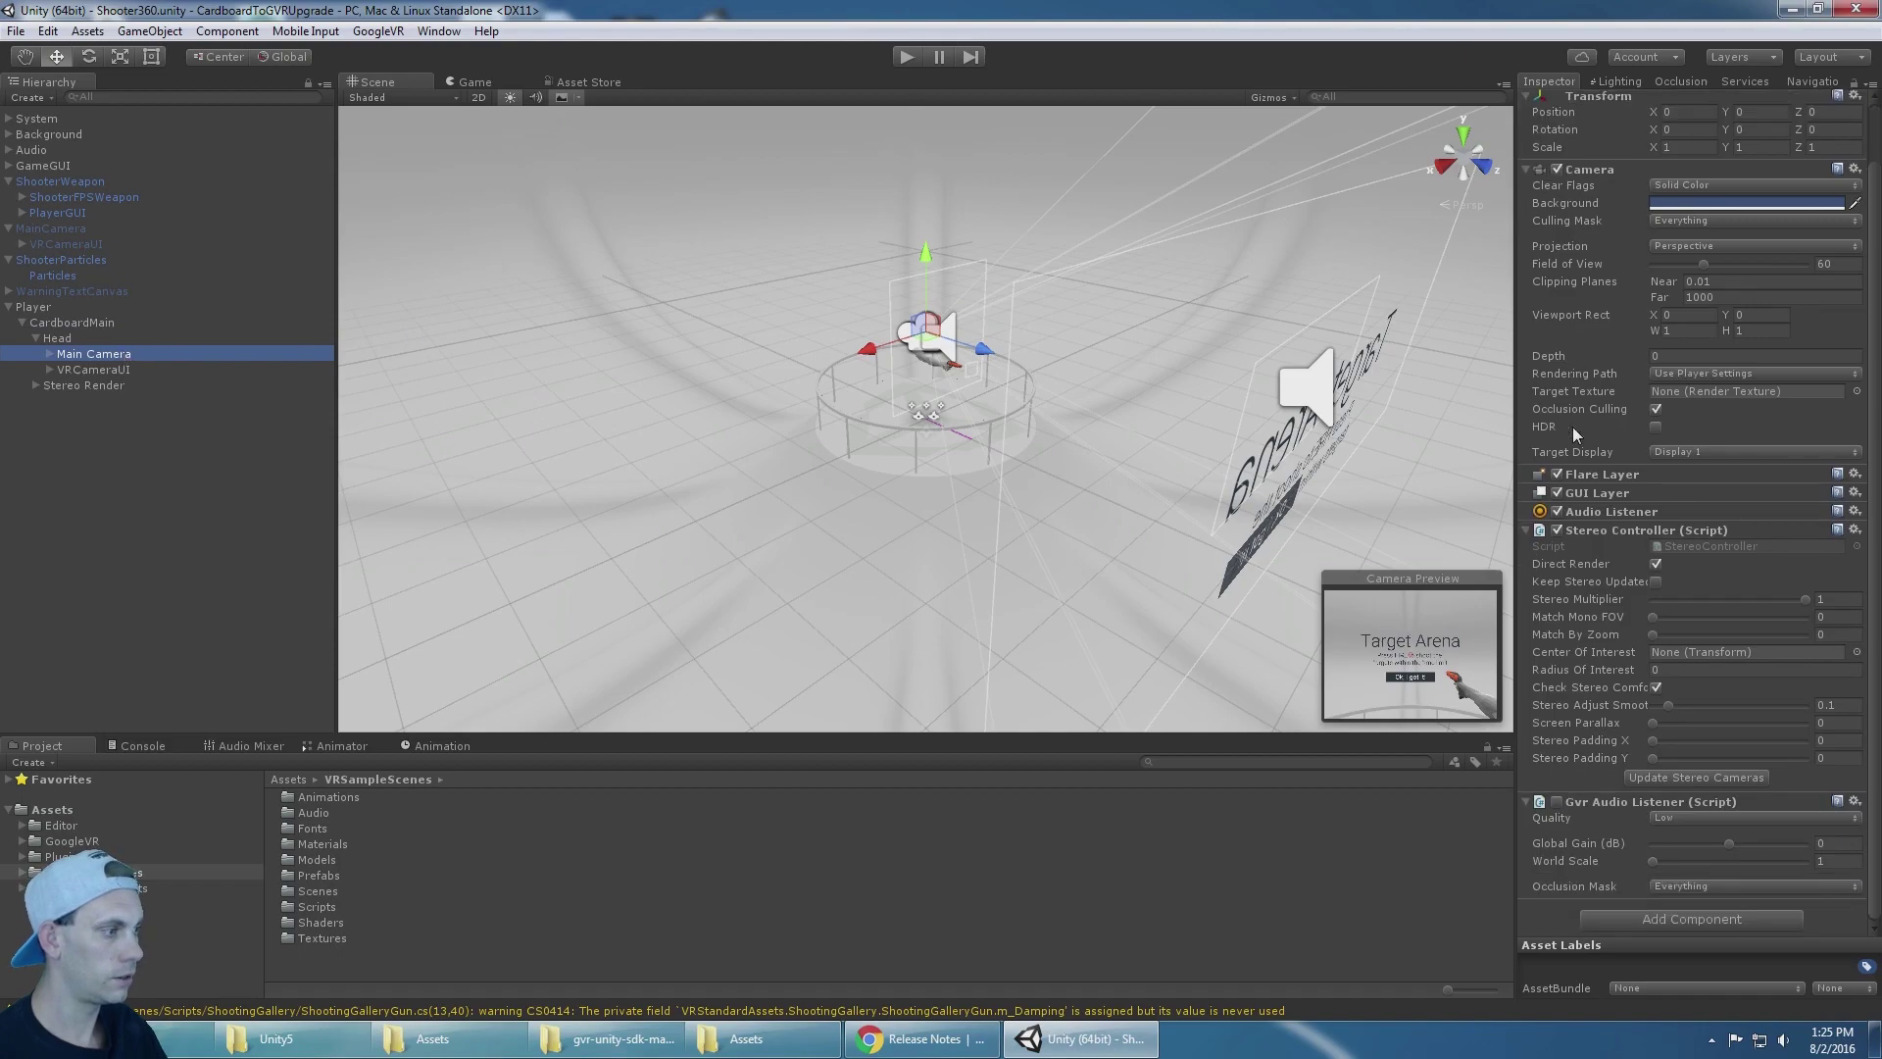
{"action": "mouse_move", "coordinate": [1598, 812]}
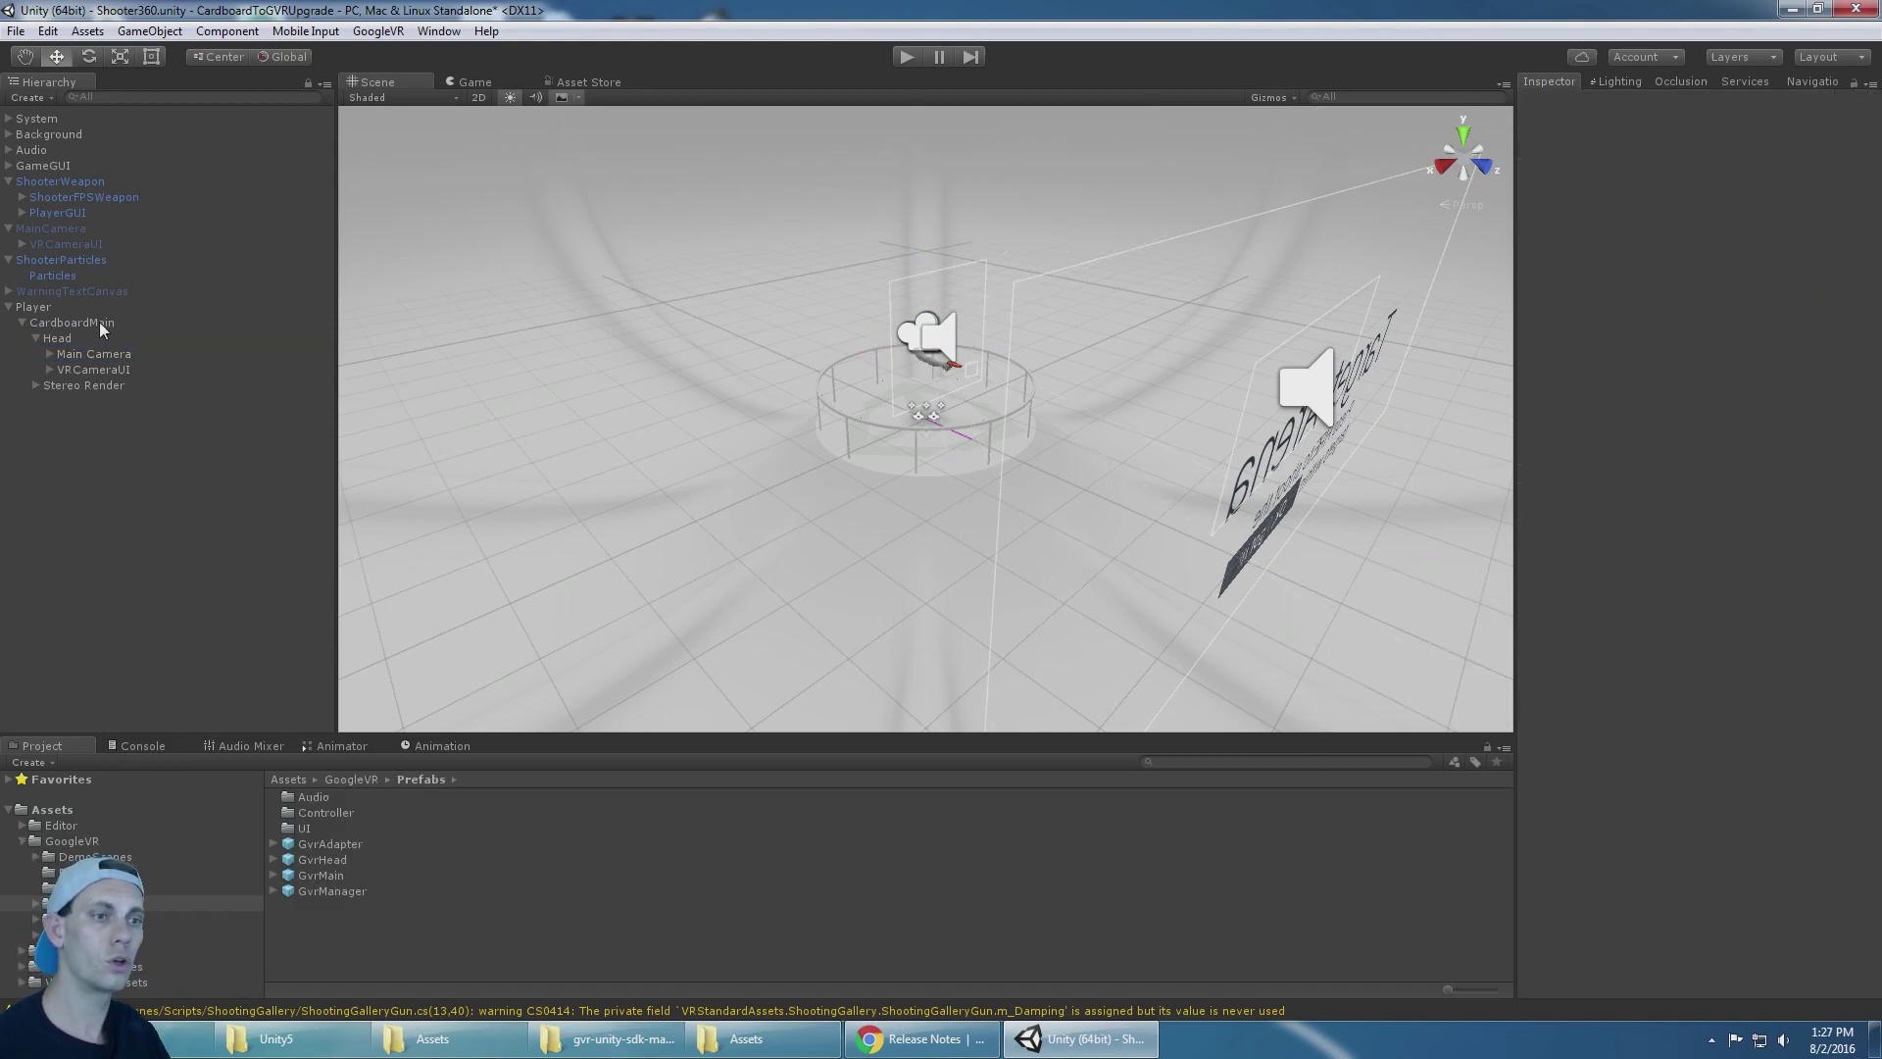
Step: Rename the CardboardMain object under Player to VRMain
{"action": "left_click", "coordinate": [98, 322]}
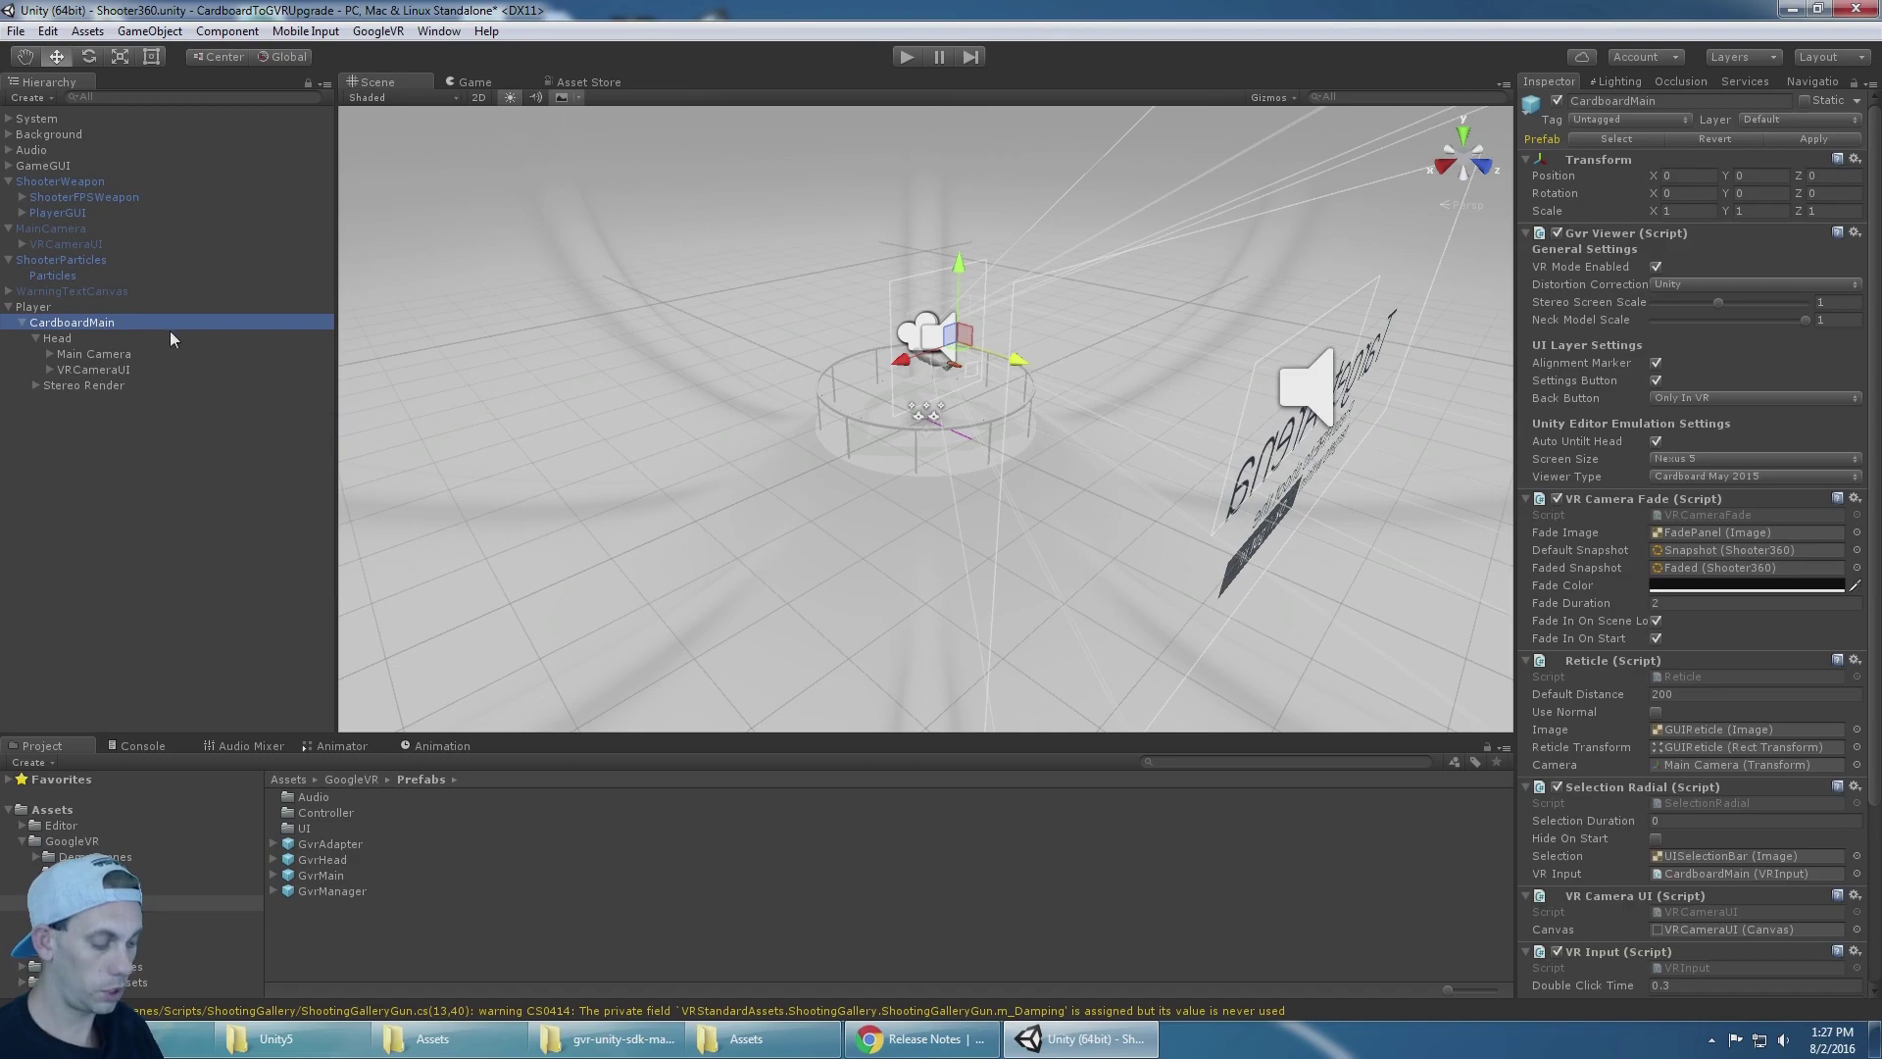
{"action": "left_click", "coordinate": [194, 332]}
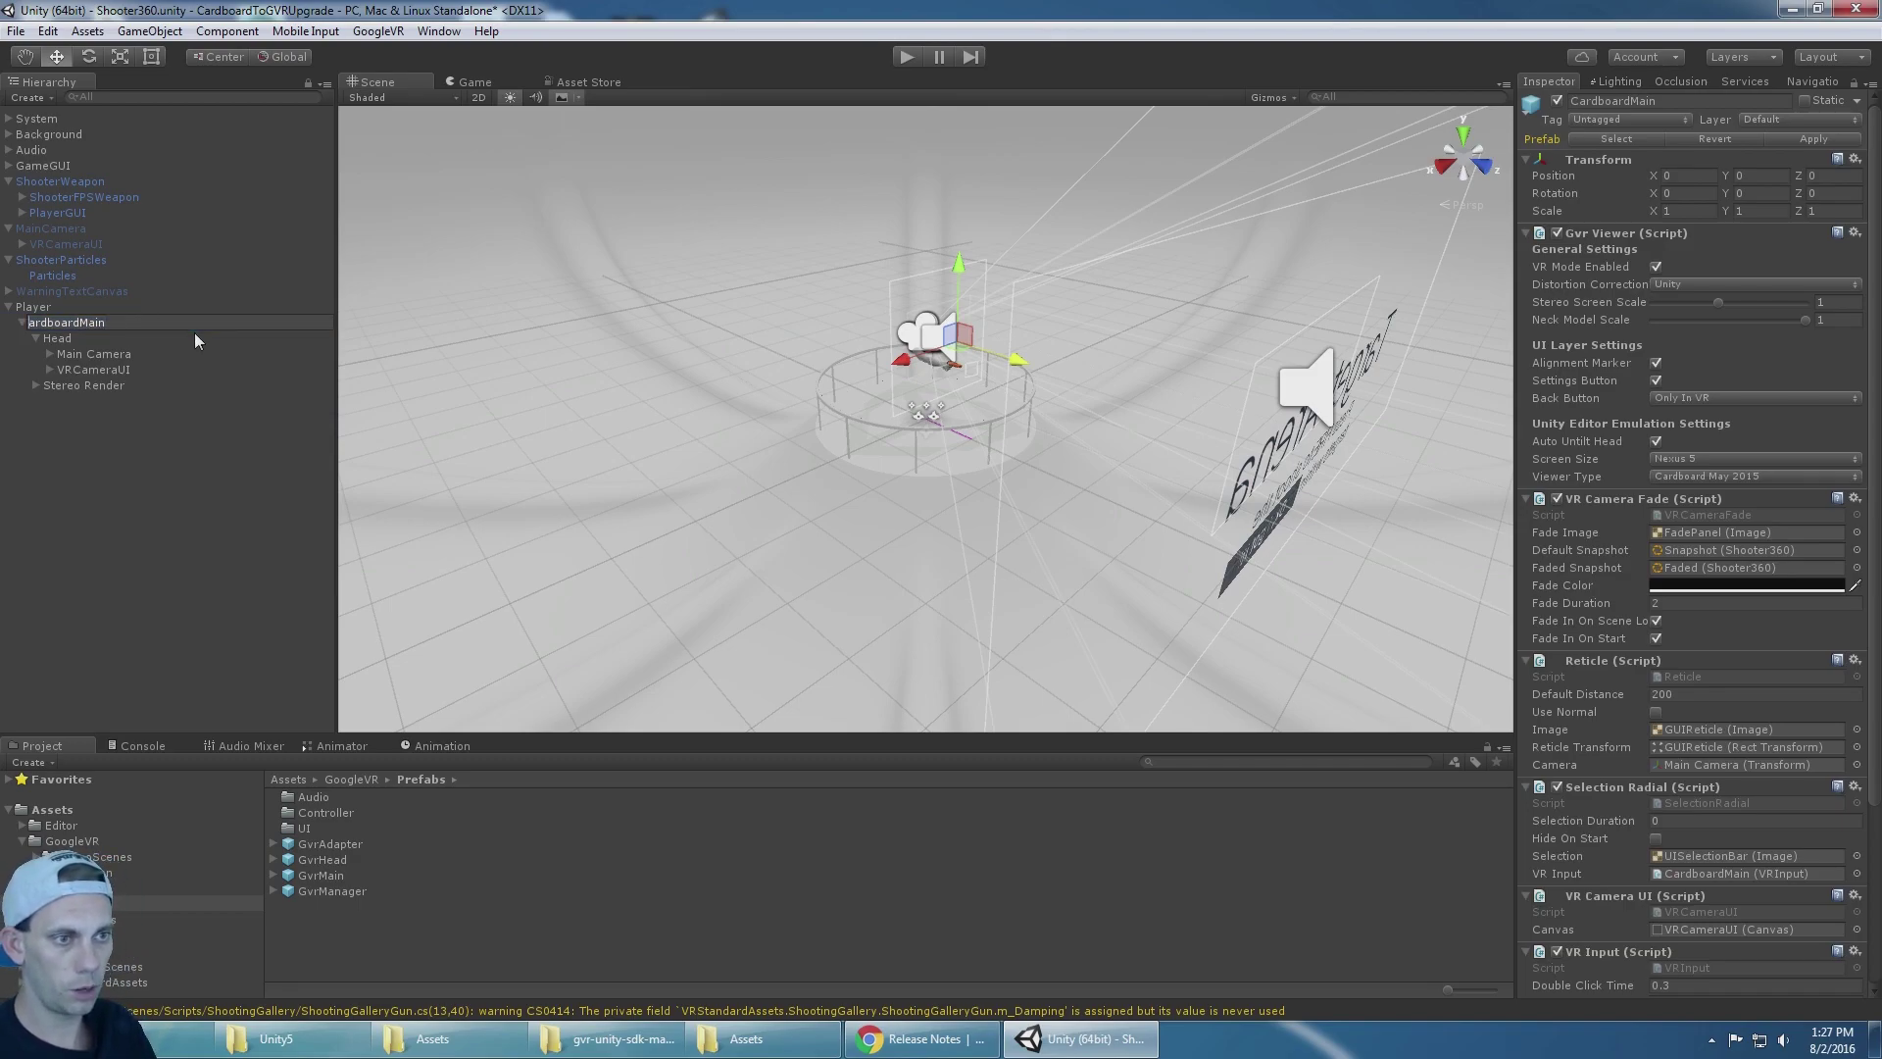
{"action": "key", "text": "Delete"}
{"action": "key", "text": "Delete"}
{"action": "key", "text": "Delete"}
{"action": "key", "text": "Delete"}
{"action": "key", "text": "Delete"}
{"action": "key", "text": "Delete"}
{"action": "key", "text": "Delete"}
{"action": "key", "text": "Delete"}
{"action": "type", "text": "VR"}
{"action": "key", "text": "Return"}
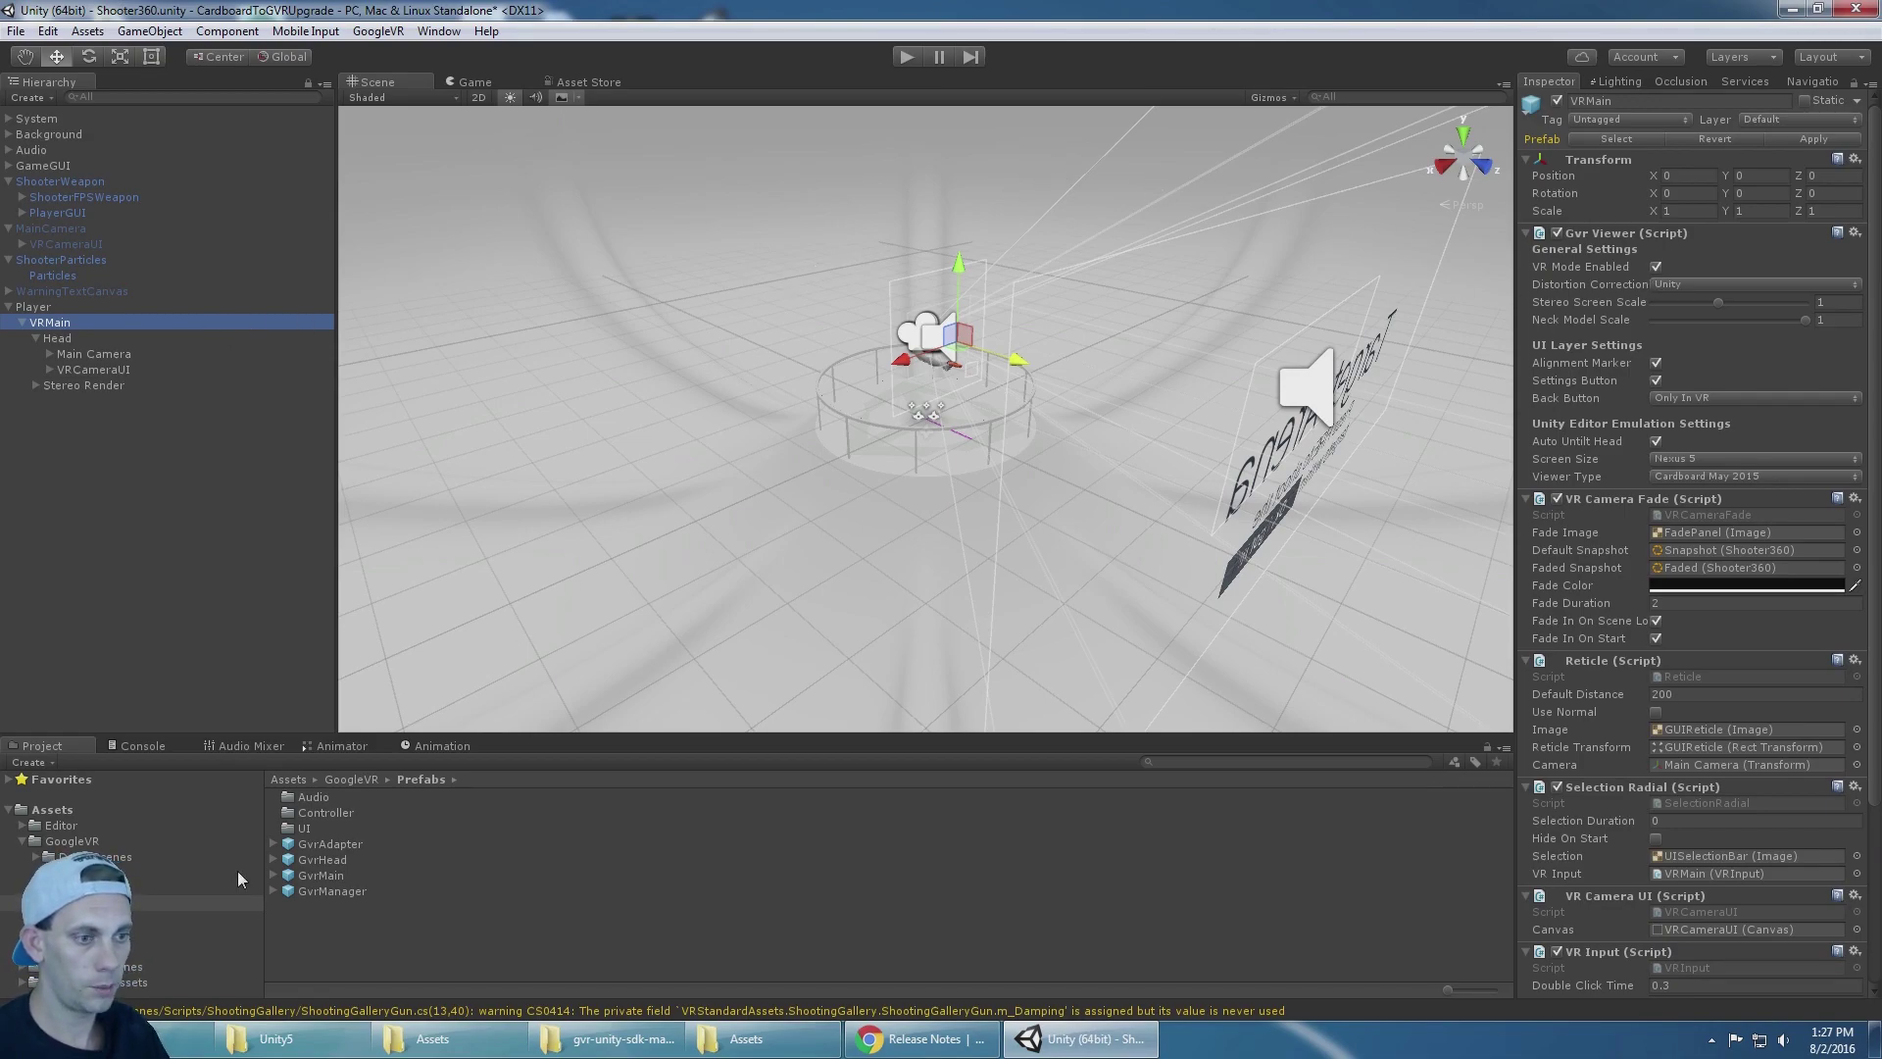
Step: Show the console, run the Shooter360 scene, look around in the stereo view and start the Target Arena game
{"action": "left_click", "coordinate": [157, 745]}
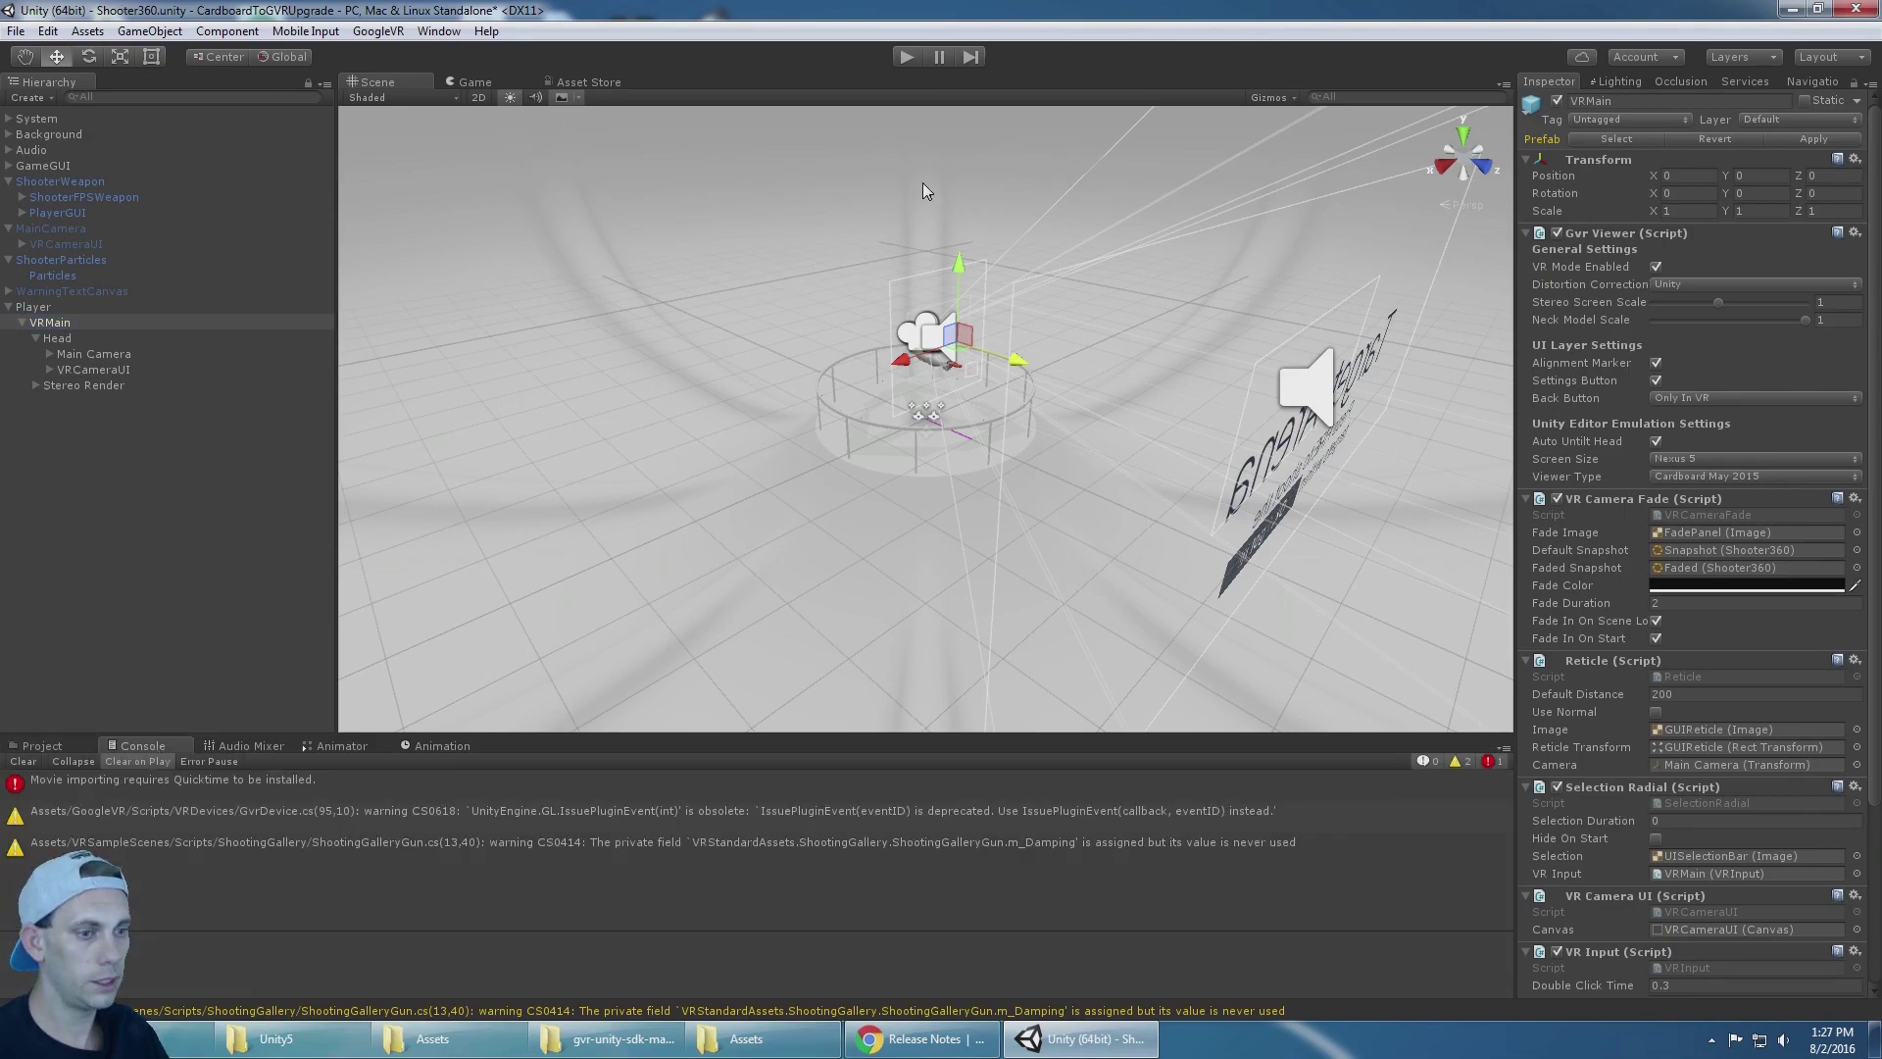
{"action": "left_click", "coordinate": [905, 56]}
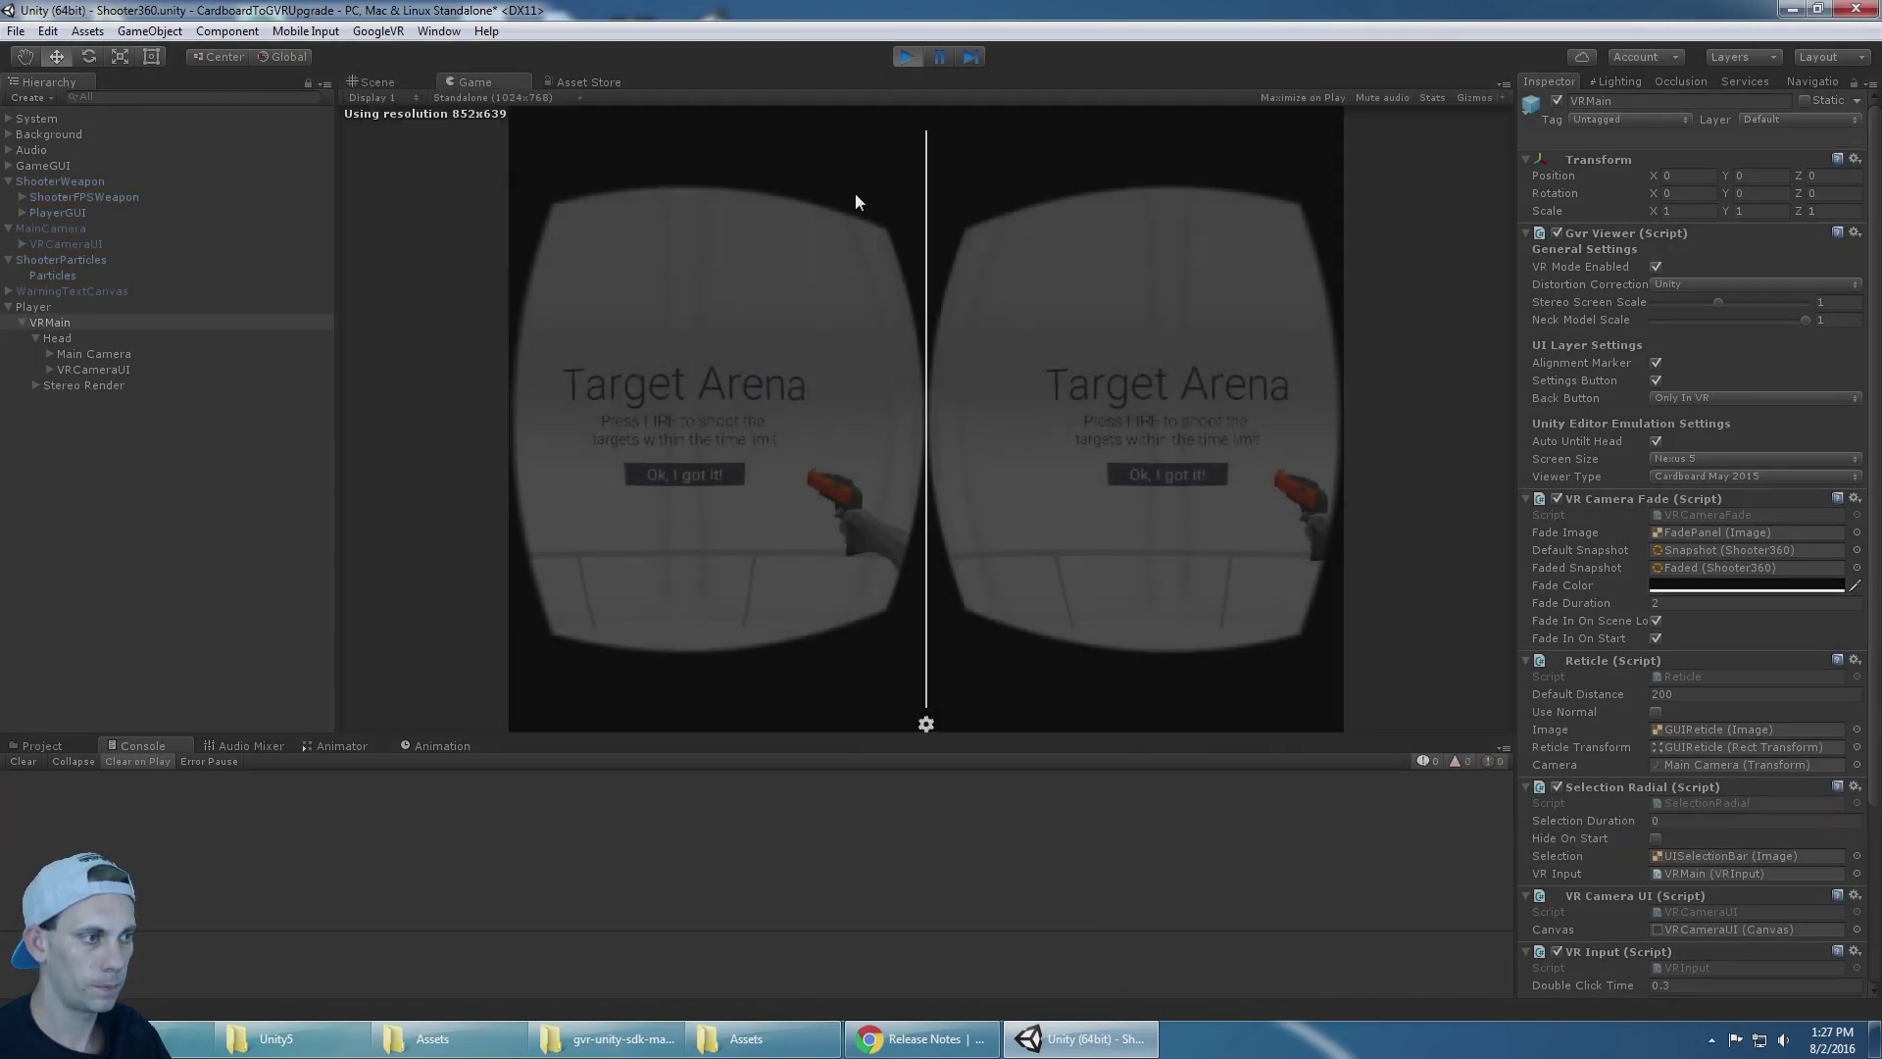
{"action": "key", "text": "alt"}
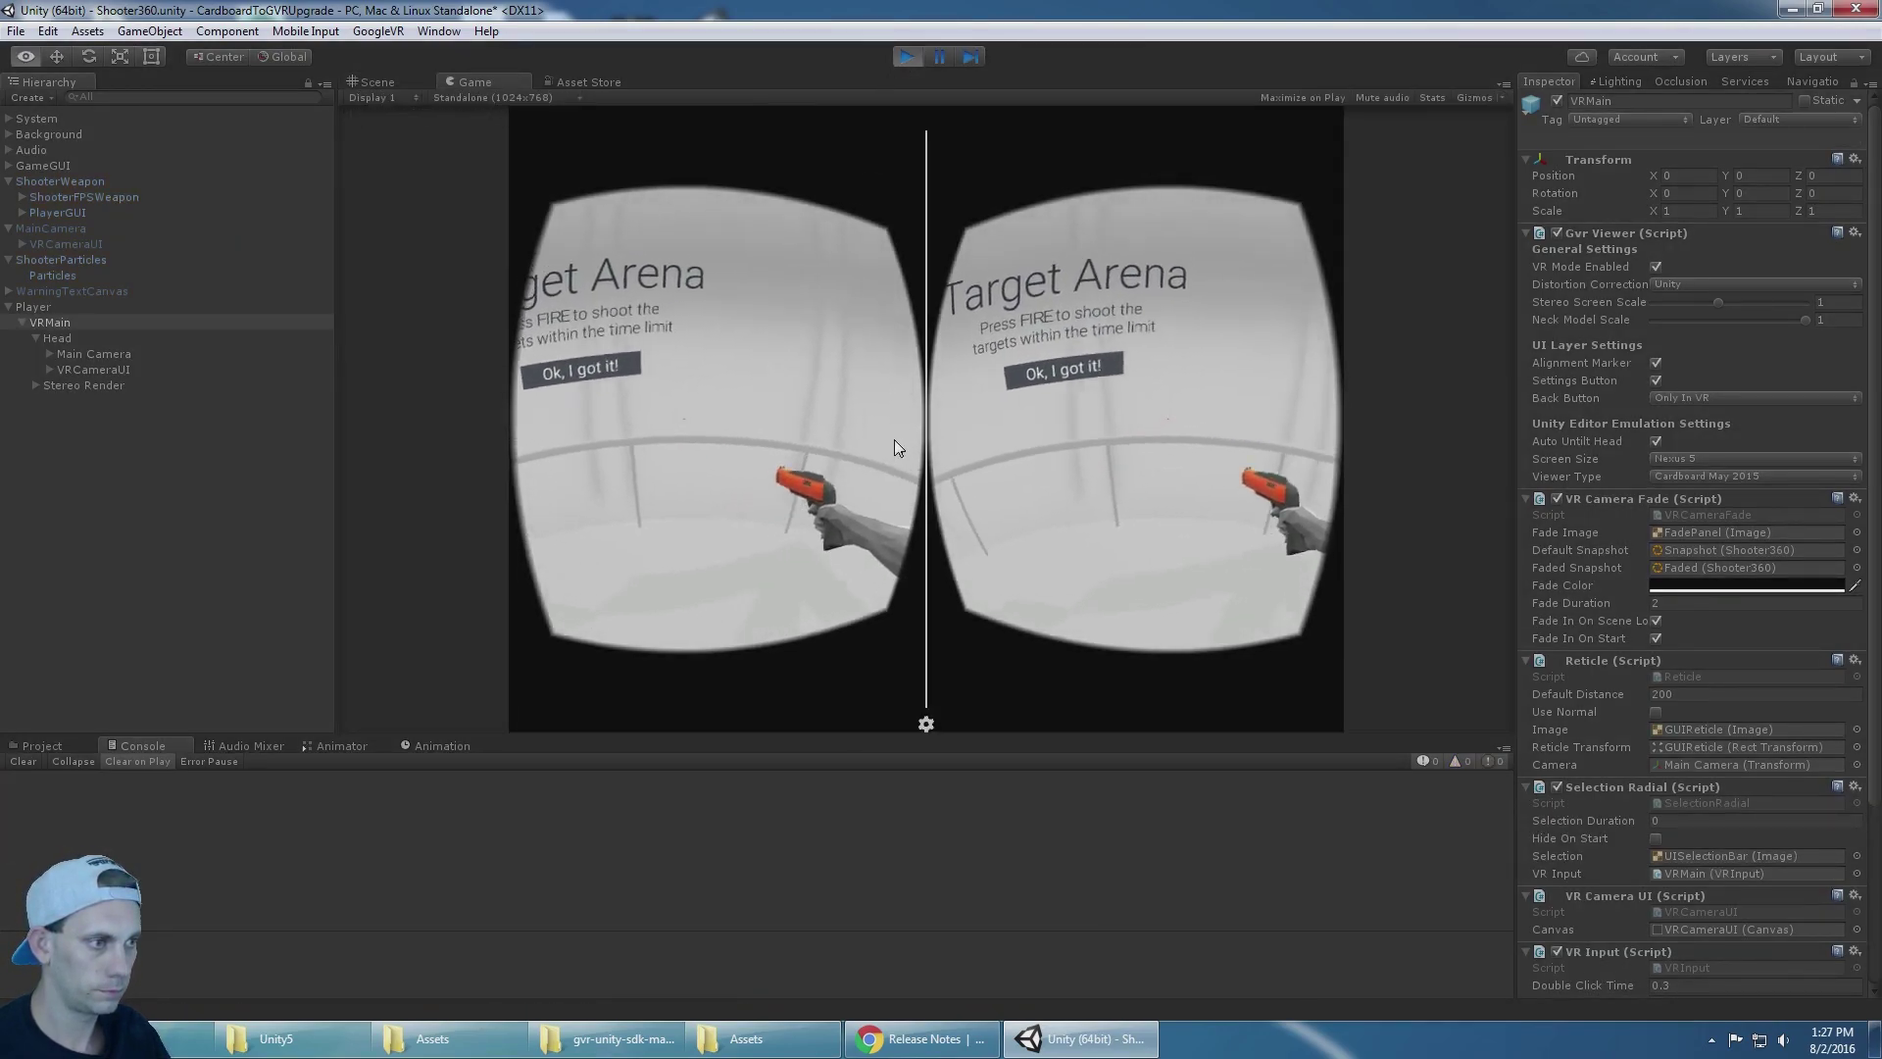
{"action": "key", "text": "alt"}
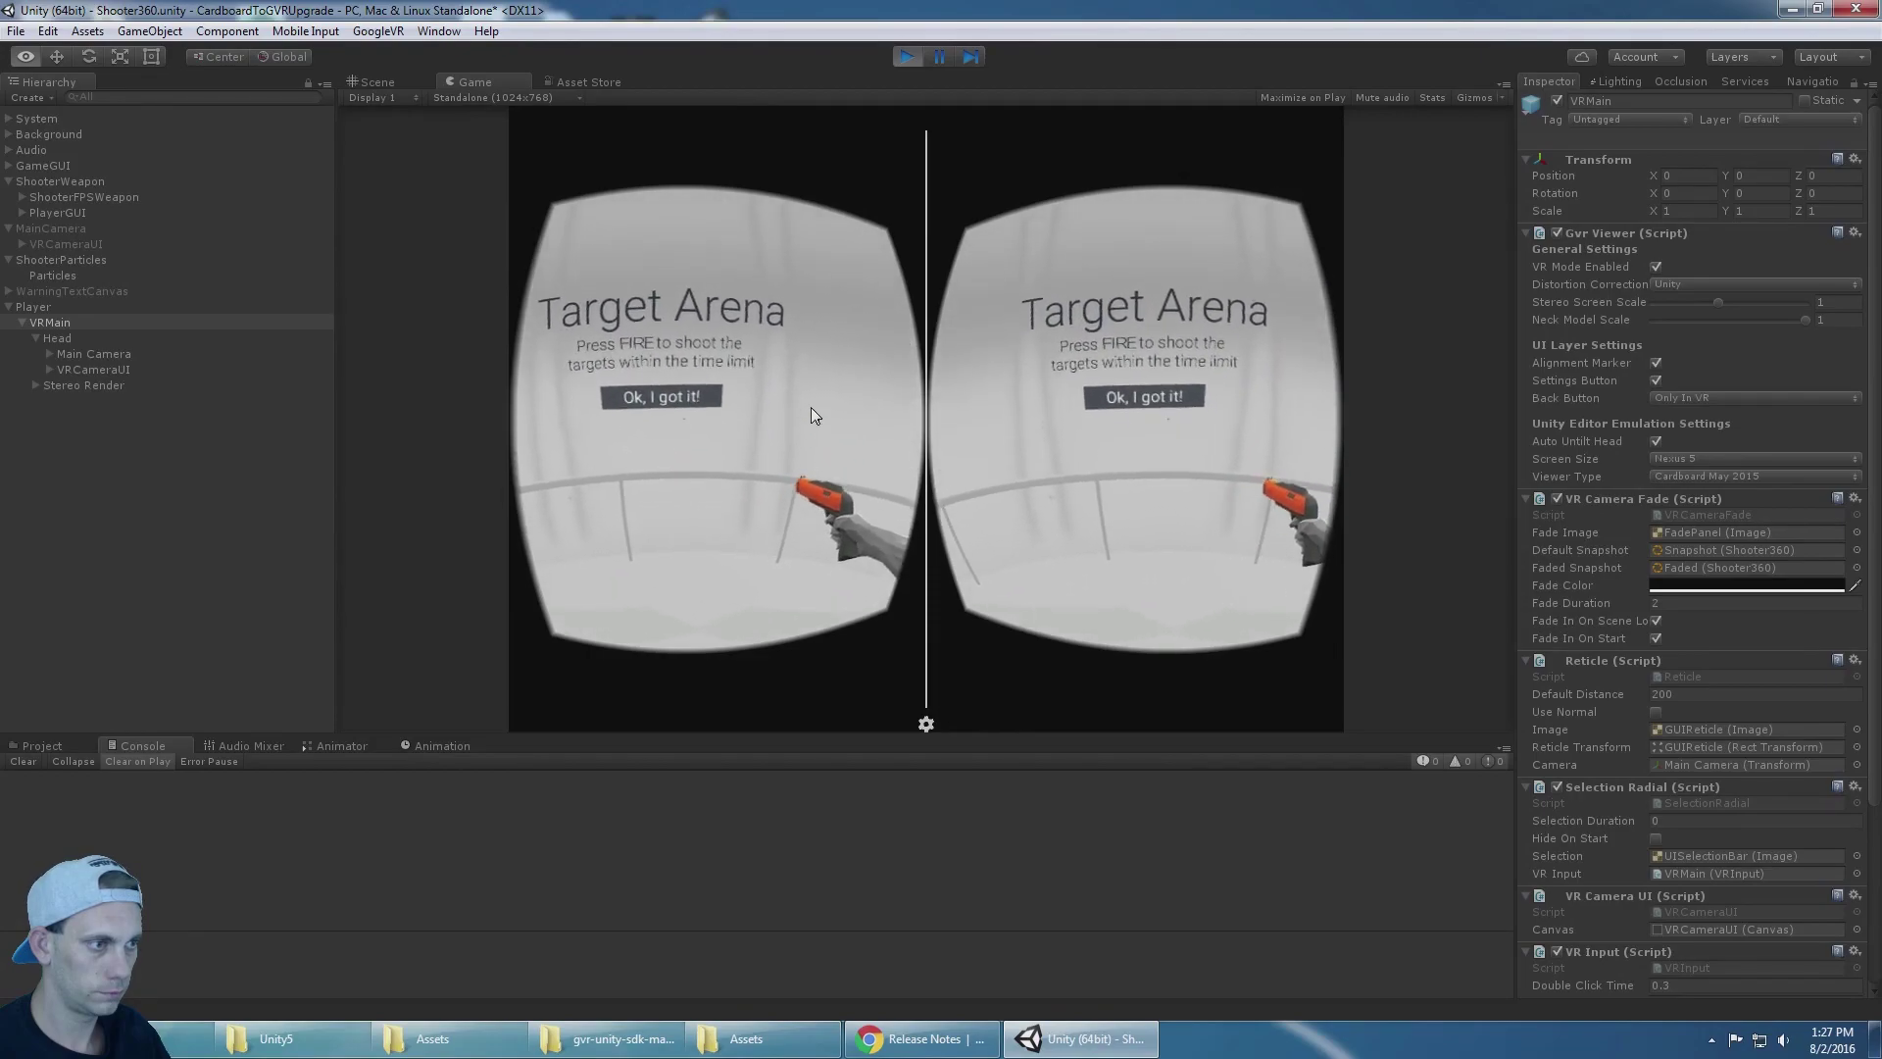
{"action": "left_click", "coordinate": [813, 397]}
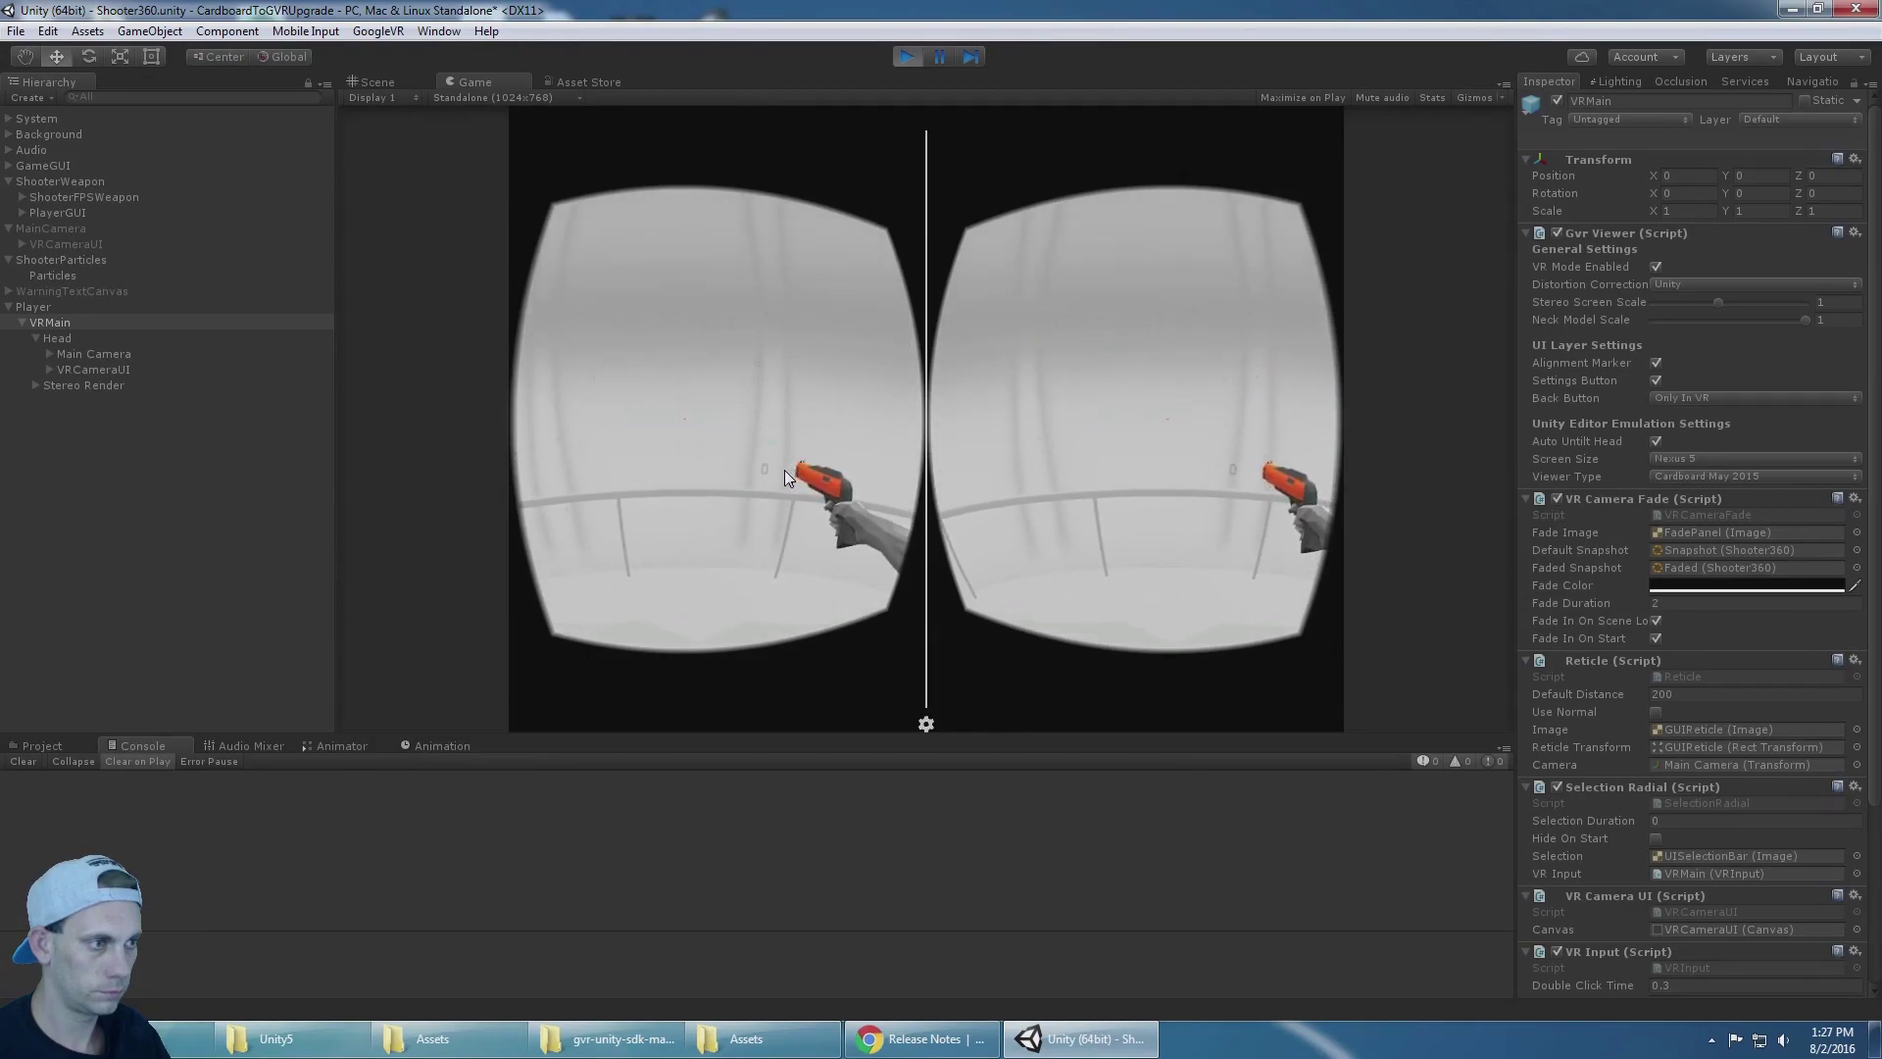
Step: Test the game by turning the view and shooting at the targets, and stop play mode
{"action": "key", "text": "alt"}
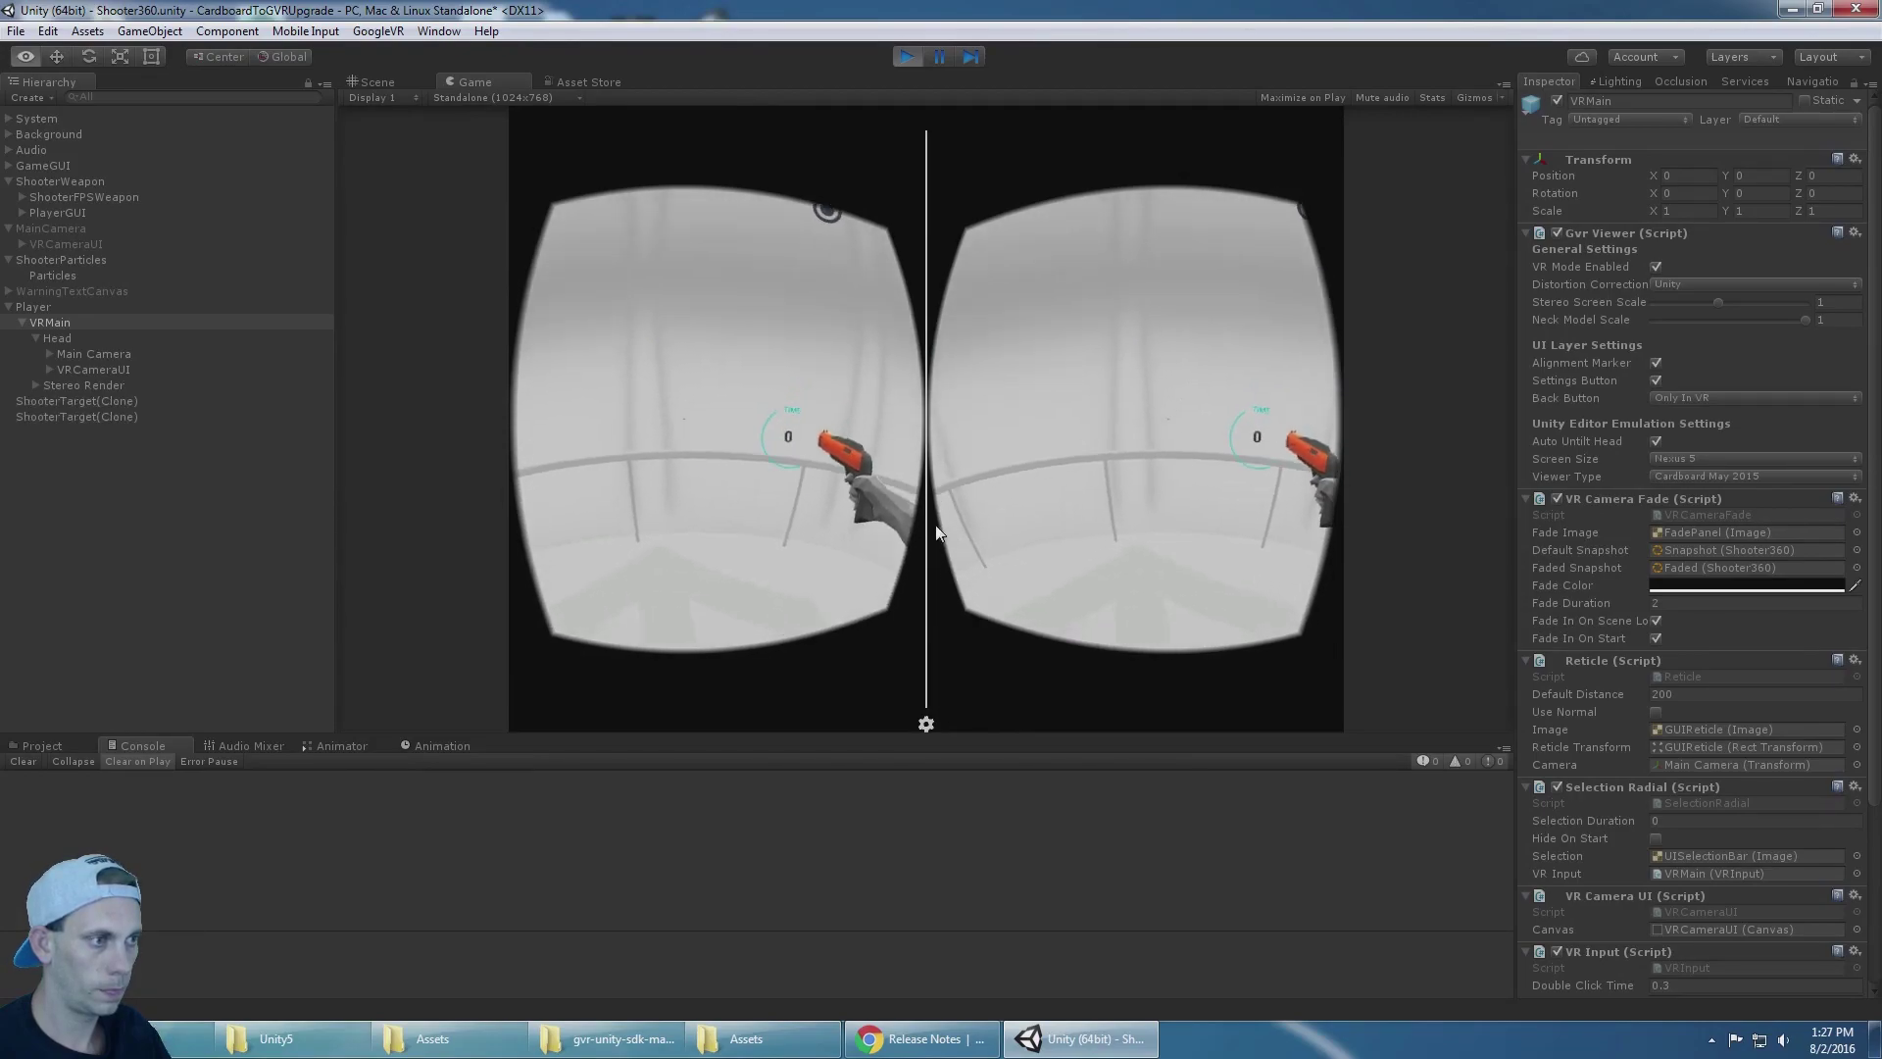
{"action": "key", "text": "alt"}
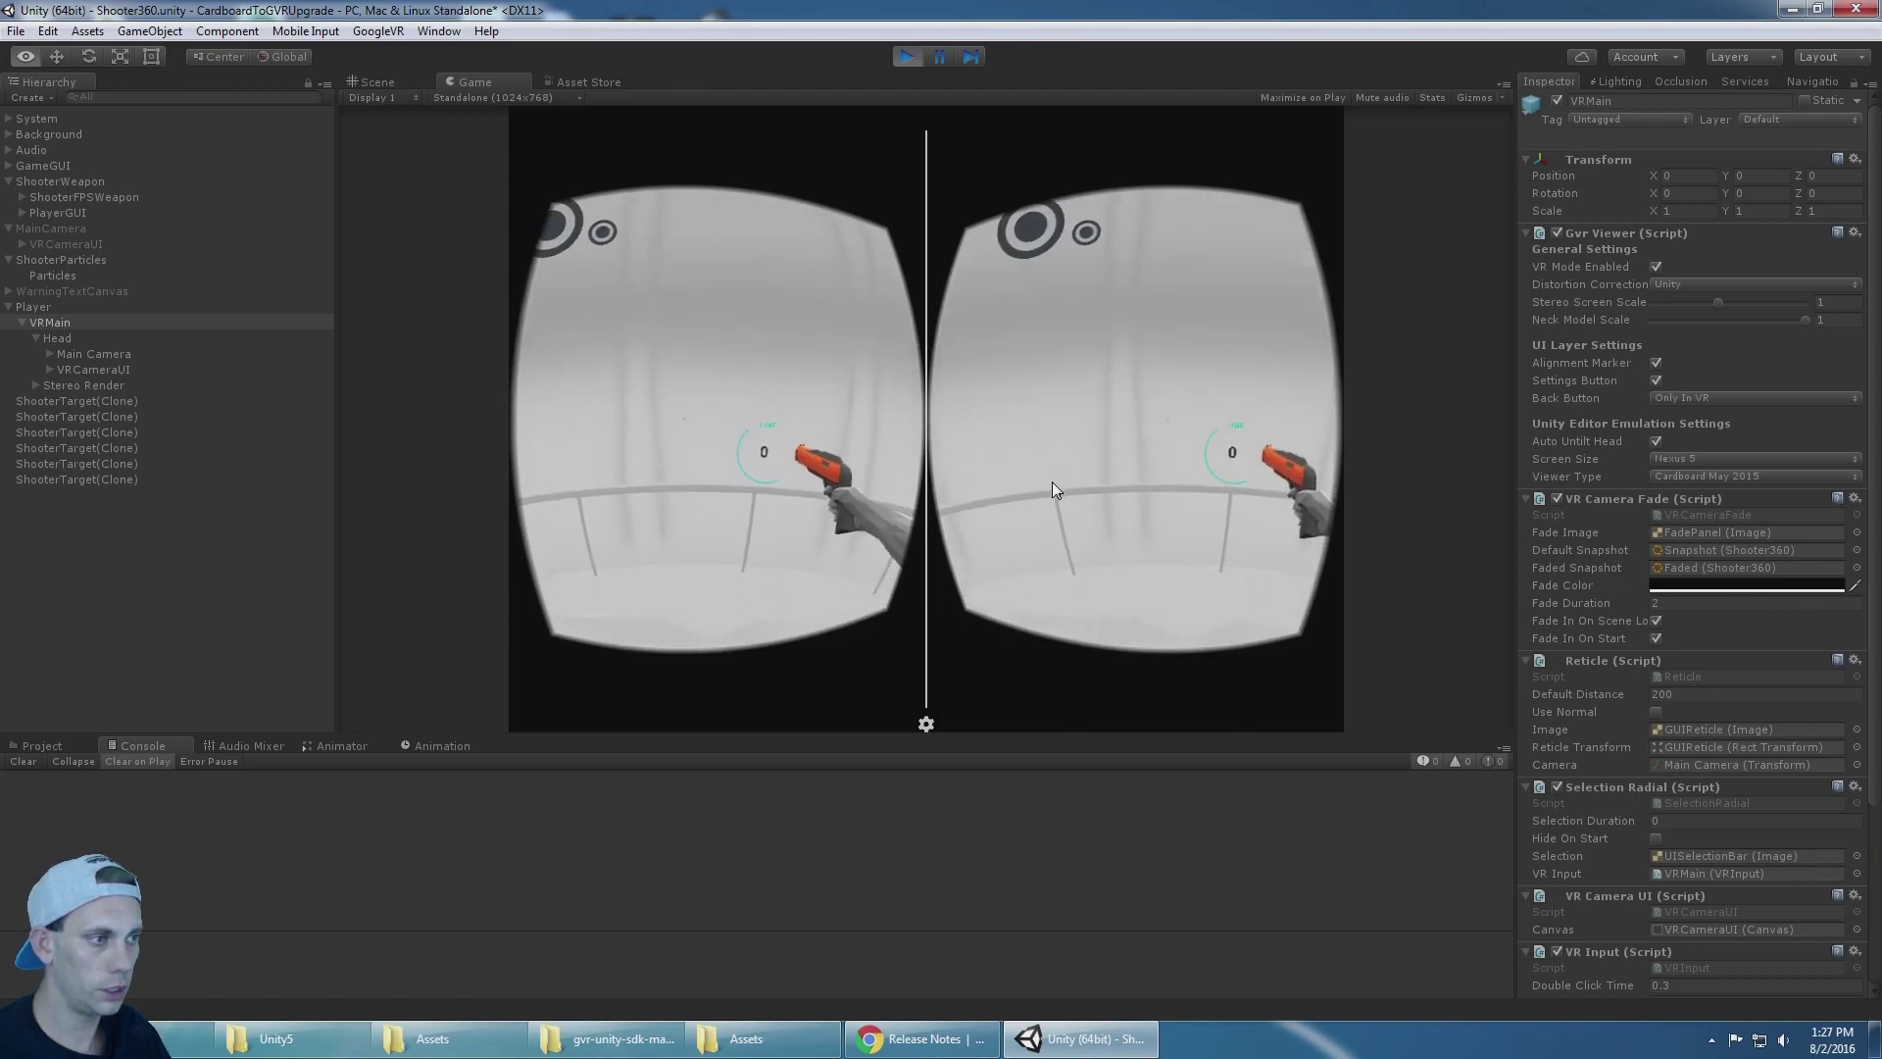
{"action": "left_click", "coordinate": [1234, 238], "text": "alt"}
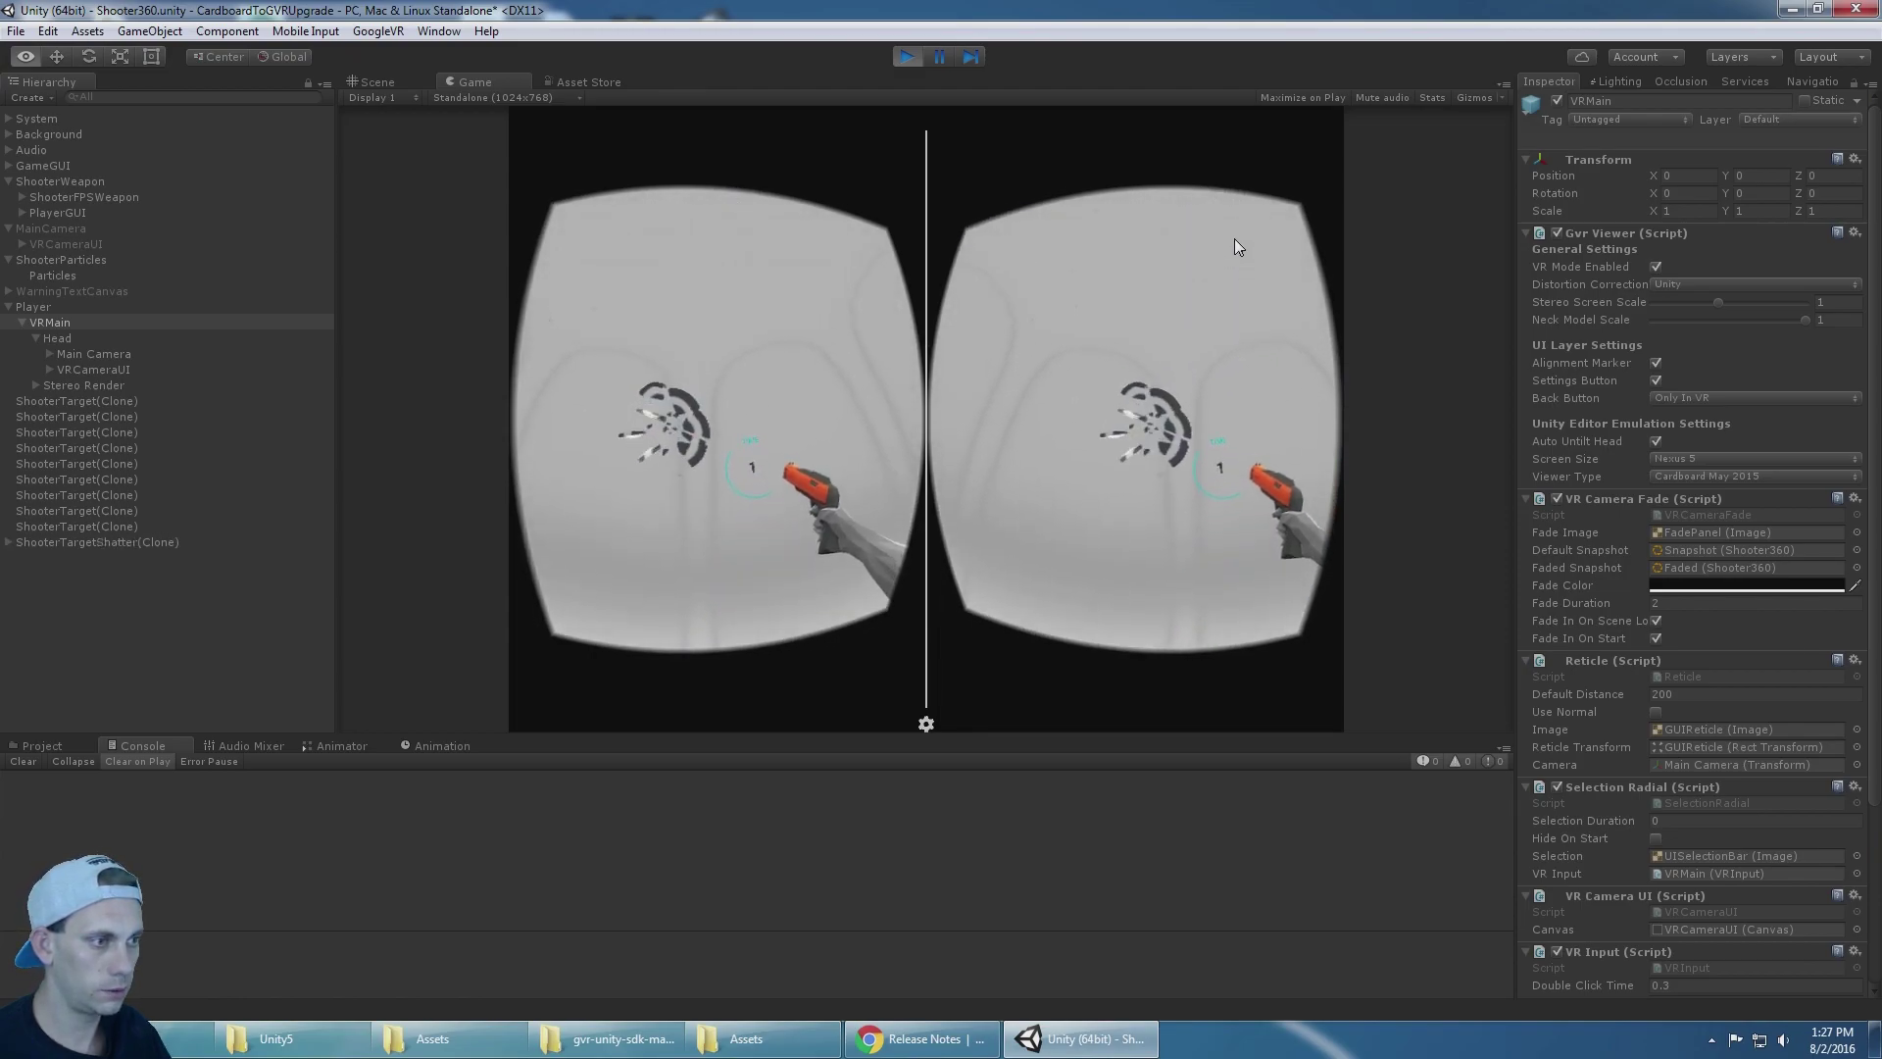
{"action": "left_click", "coordinate": [1498, 357], "text": "alt"}
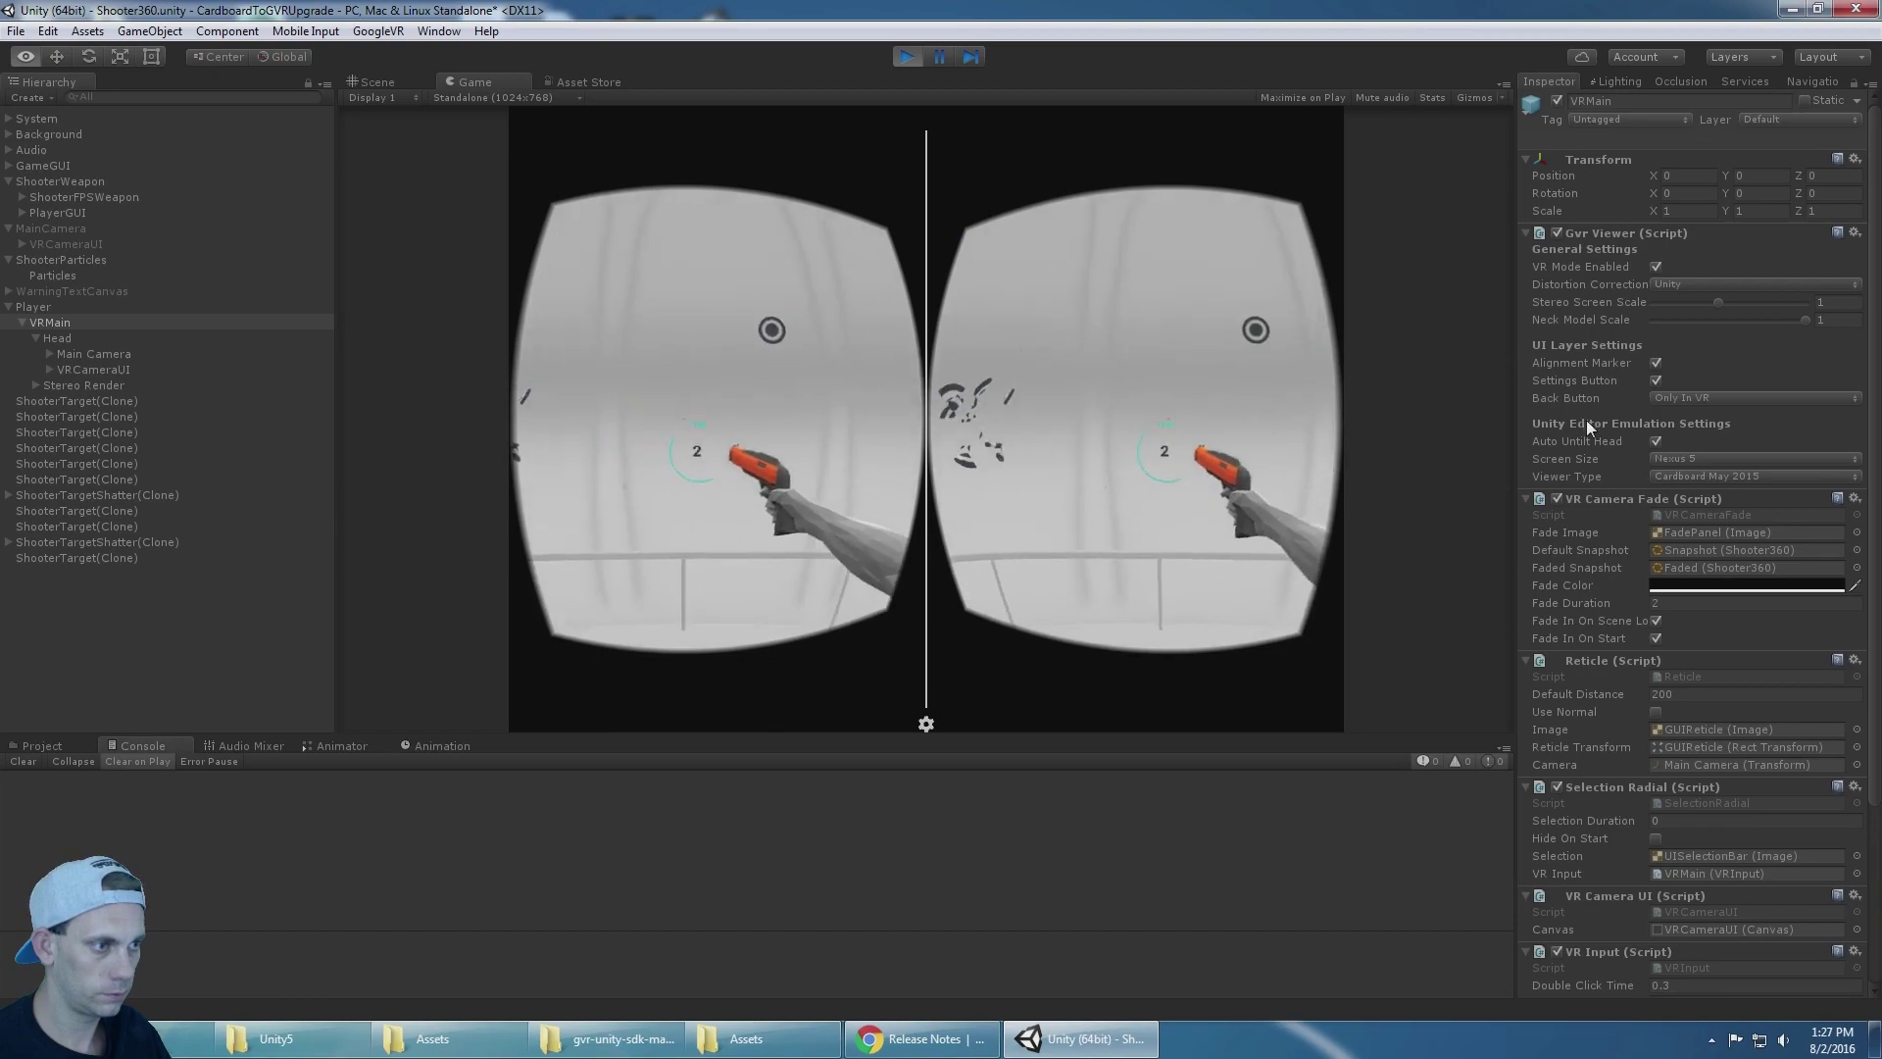
{"action": "left_click", "coordinate": [1656, 382], "text": "alt"}
{"action": "left_click", "coordinate": [1261, 337], "text": "alt"}
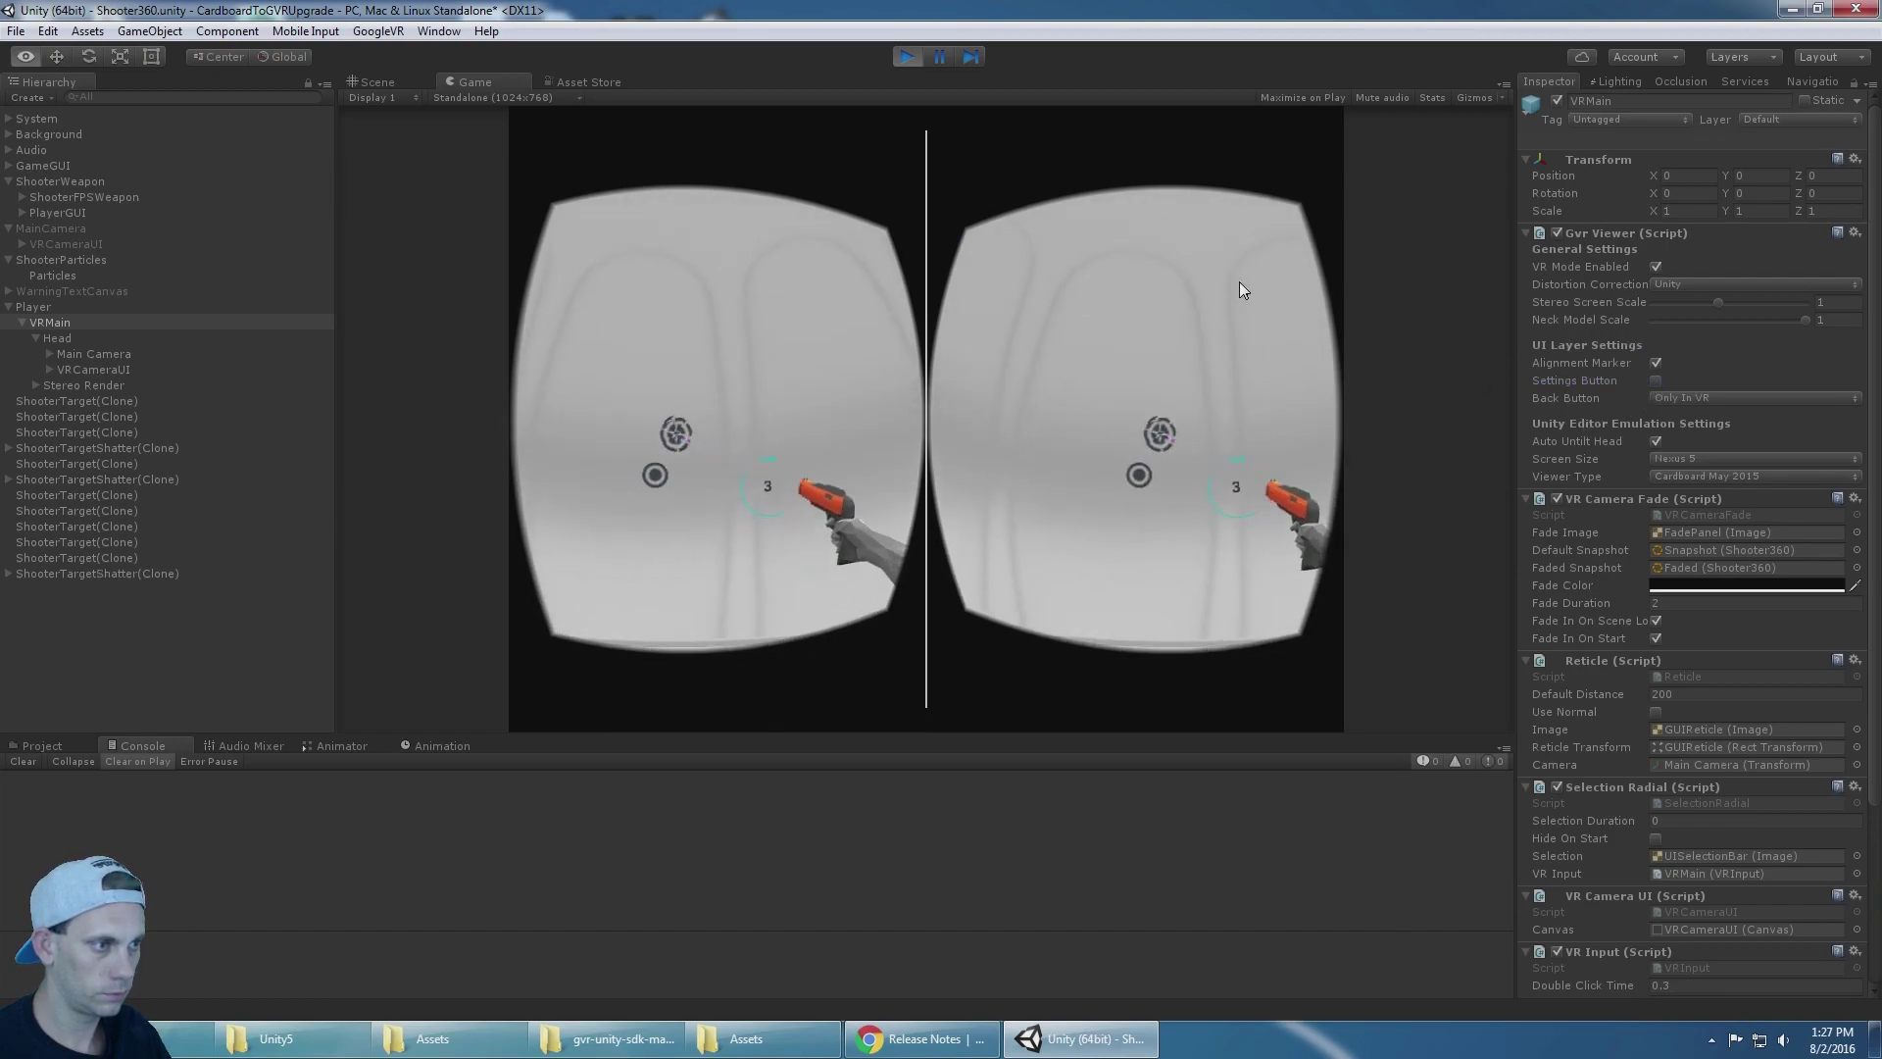
{"action": "left_click", "coordinate": [1232, 324], "text": "alt"}
{"action": "left_click", "coordinate": [1419, 336], "text": "alt"}
{"action": "left_click", "coordinate": [1432, 348], "text": "alt"}
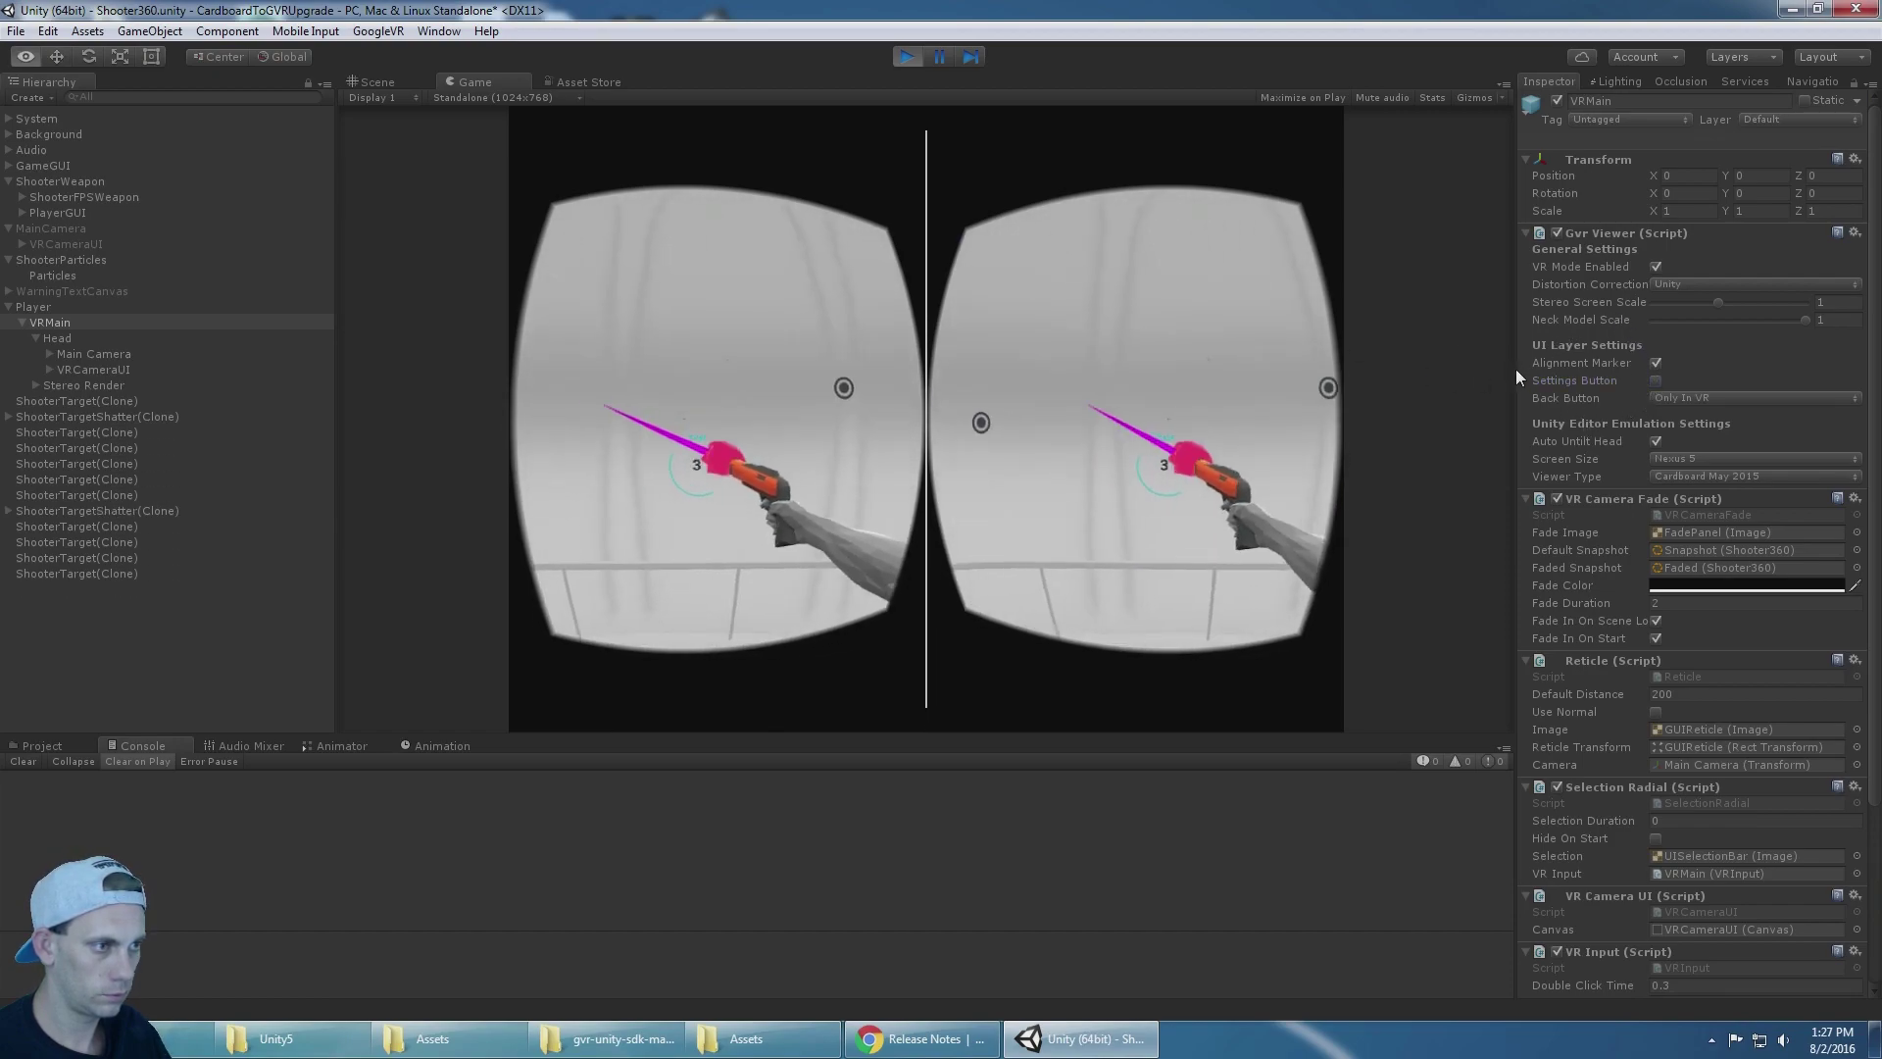
{"action": "left_click", "coordinate": [1442, 368], "text": "alt"}
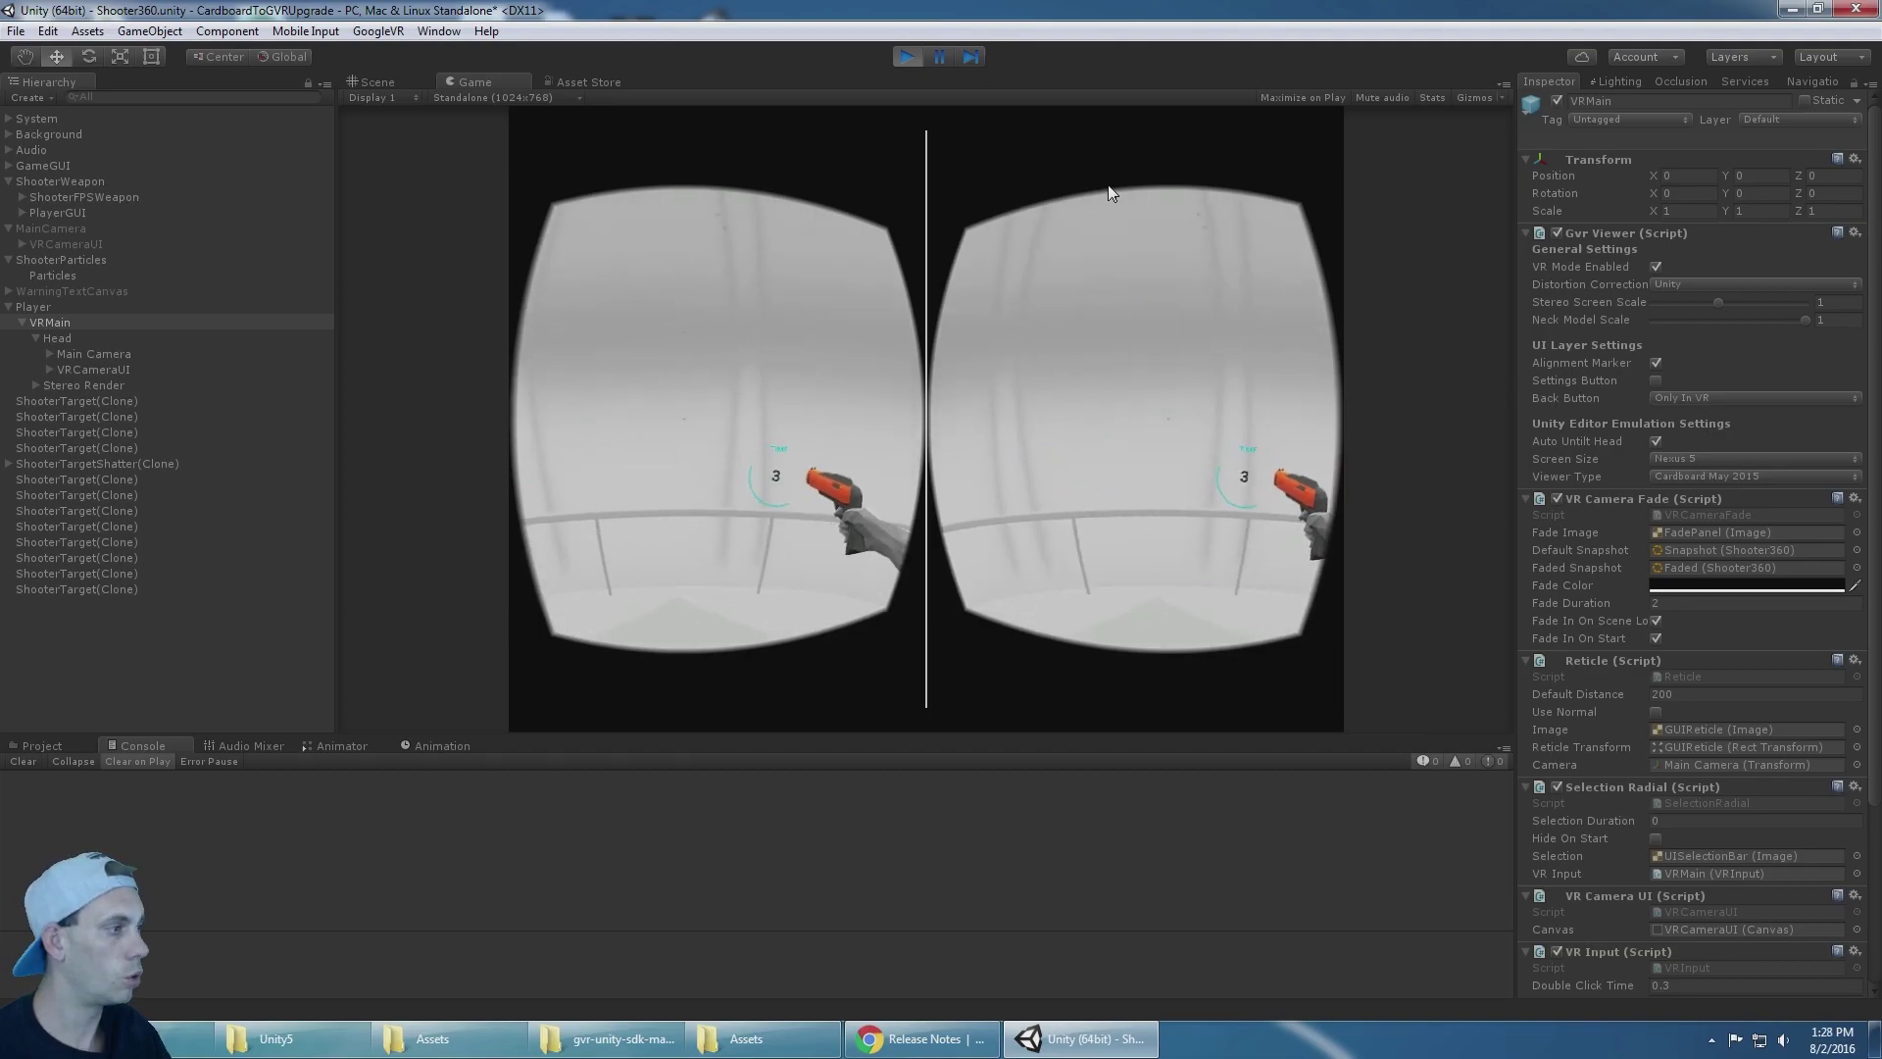
{"action": "left_click", "coordinate": [910, 56]}
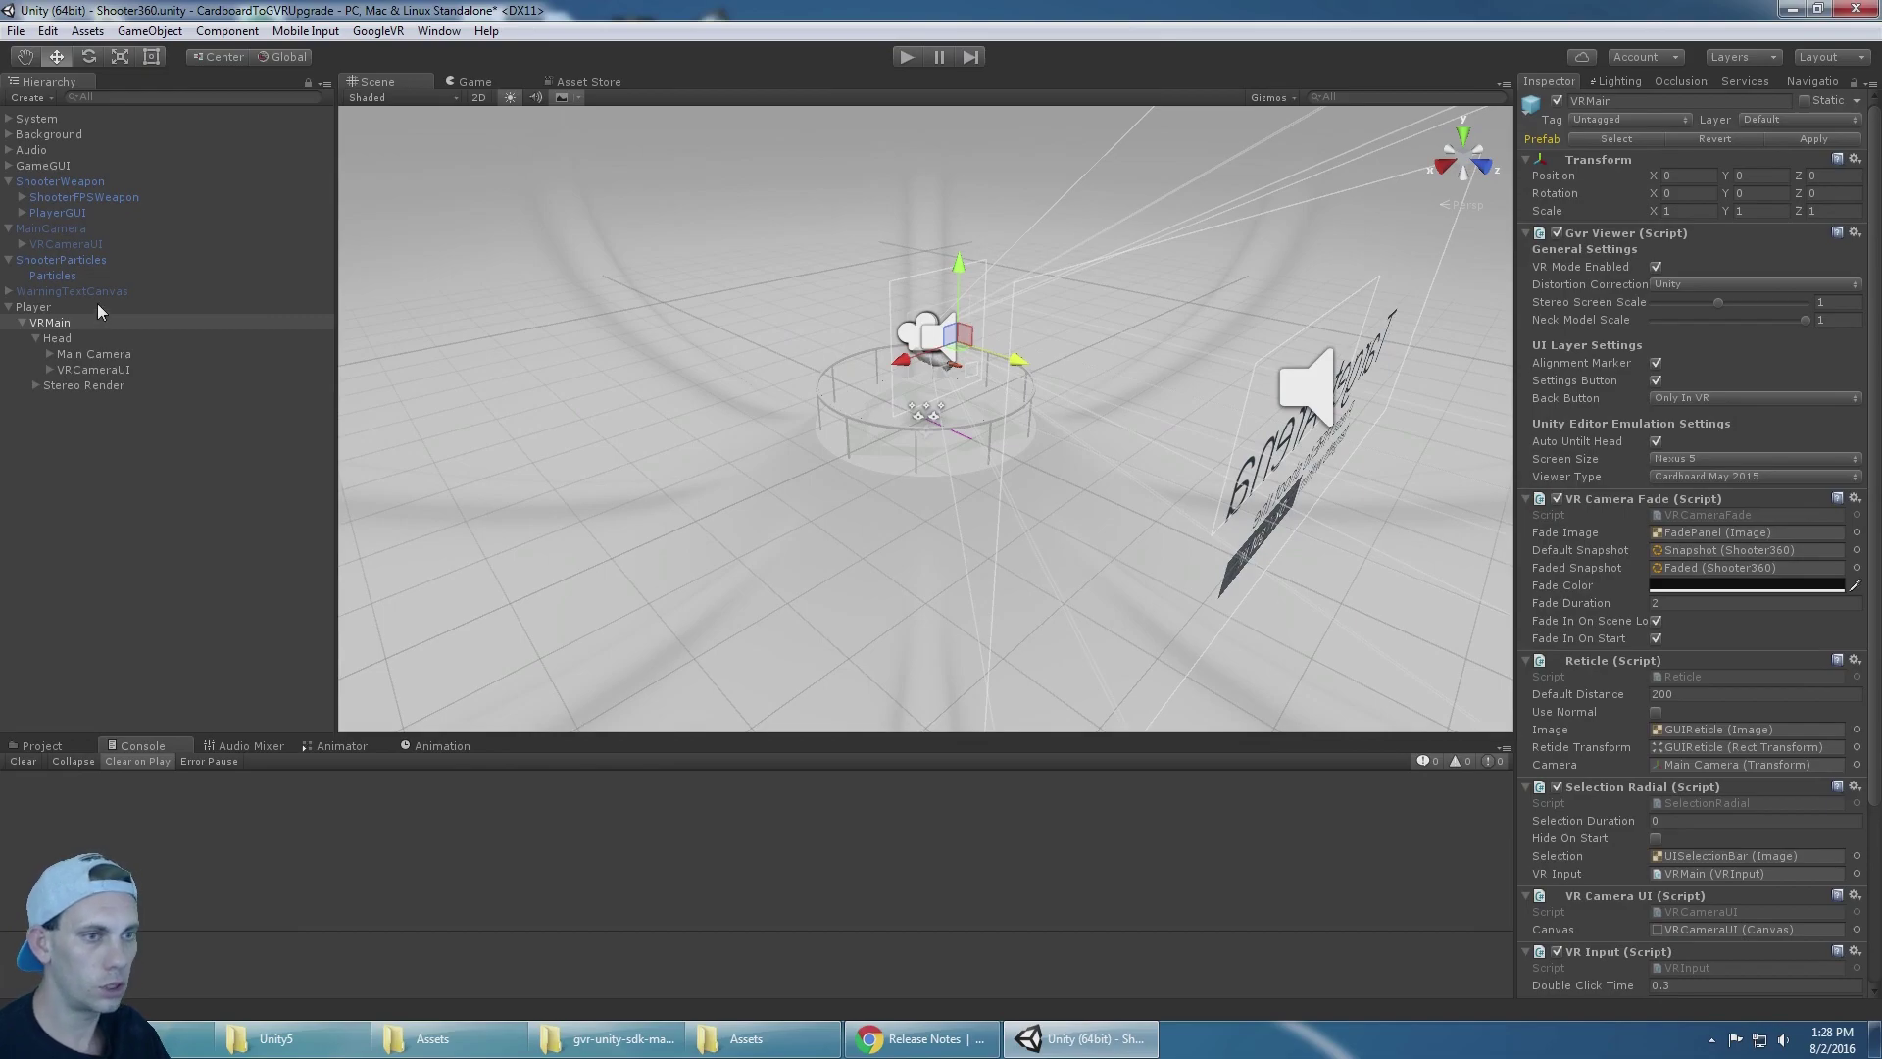
Step: Go through the VRMain and Head objects under Player and collapse the Player hierarchy
{"action": "left_click", "coordinate": [97, 305]}
{"action": "key", "text": "Down"}
{"action": "key", "text": "Down"}
{"action": "key", "text": "Down"}
{"action": "key", "text": "Down"}
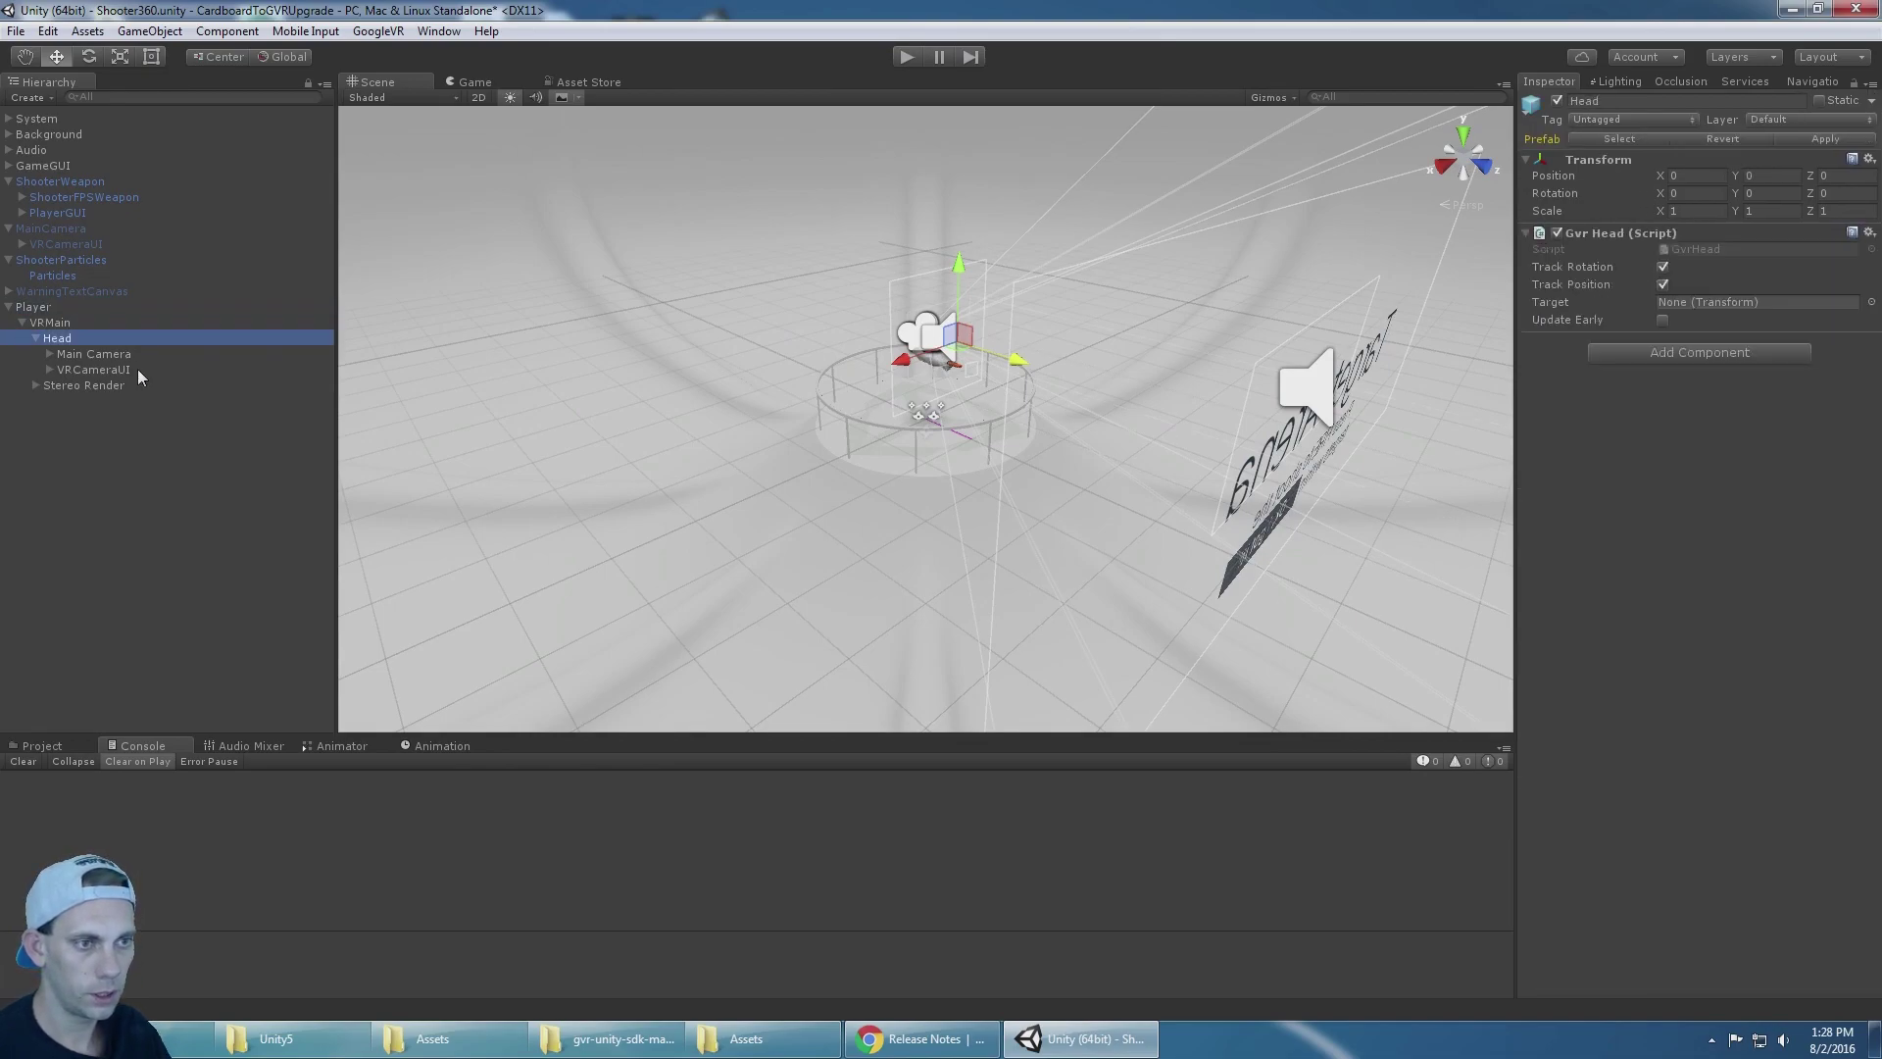
{"action": "key", "text": "Up"}
{"action": "key", "text": "Up"}
{"action": "key", "text": "Up"}
{"action": "key", "text": "Up"}
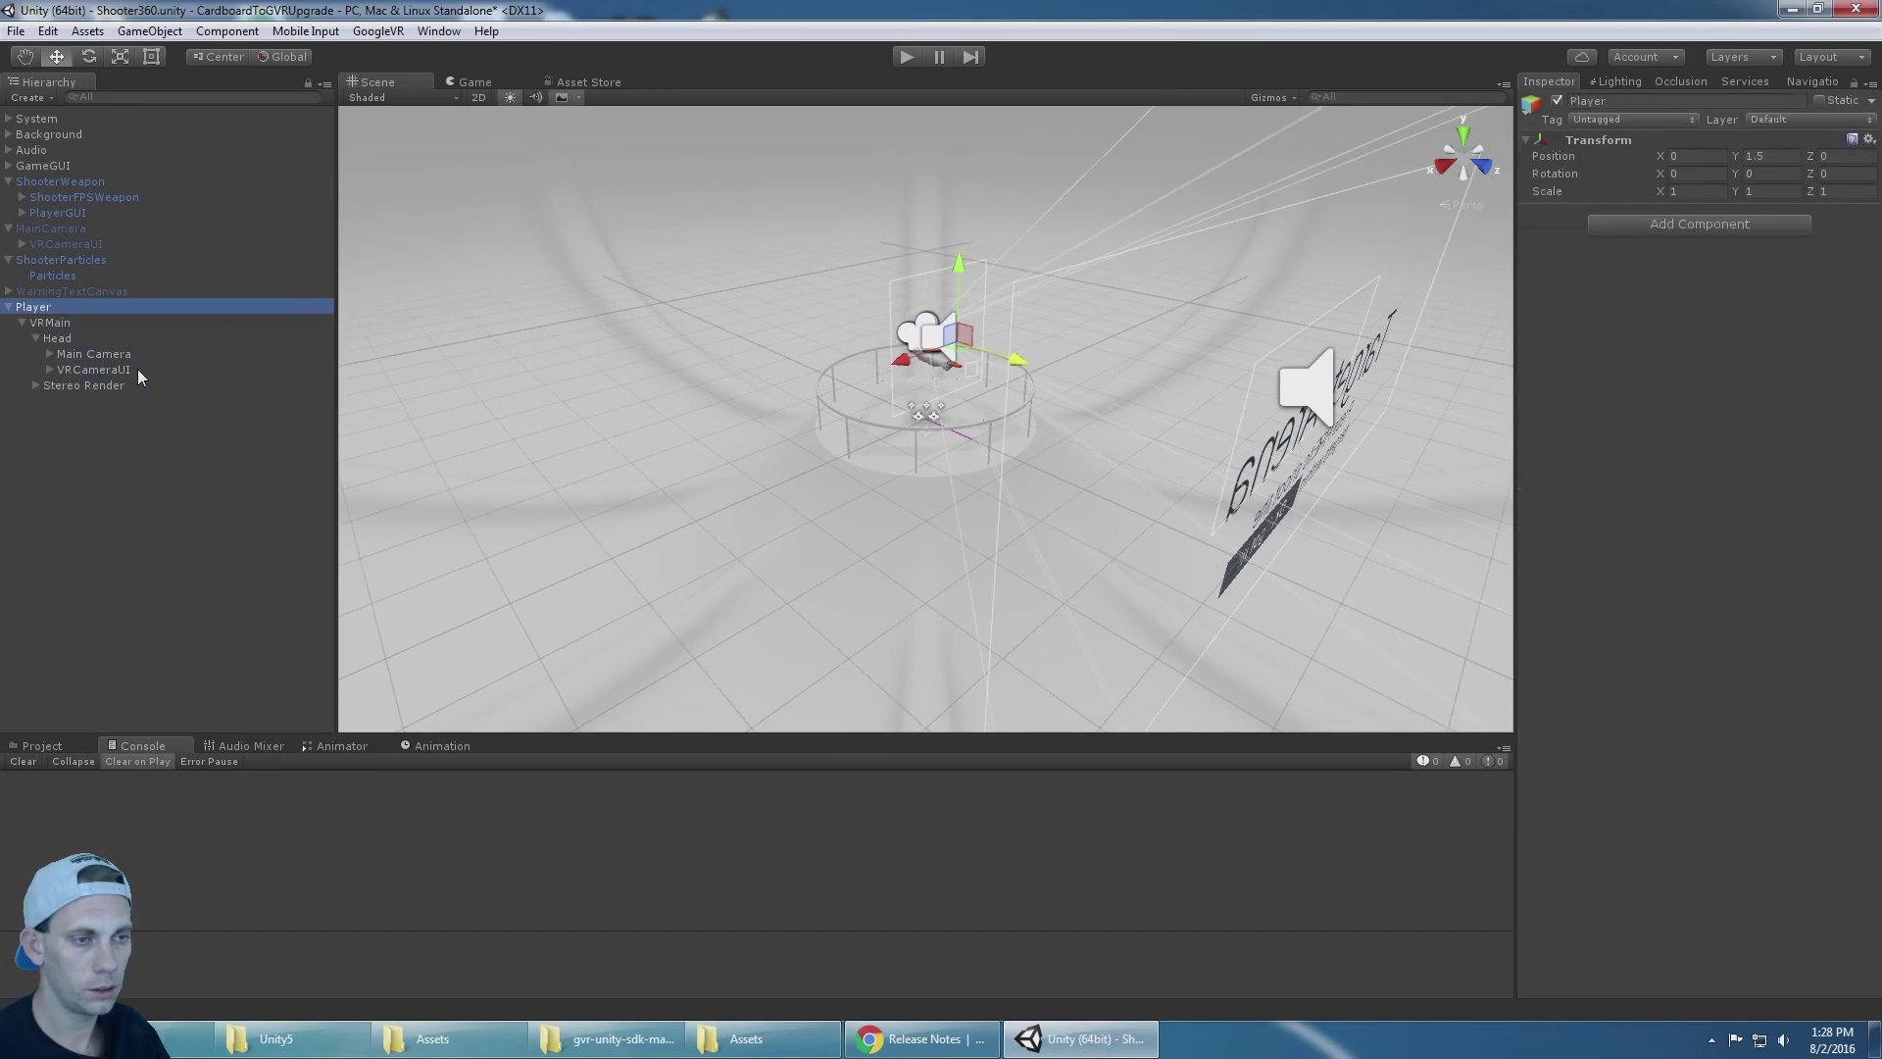
{"action": "key", "text": "Left"}
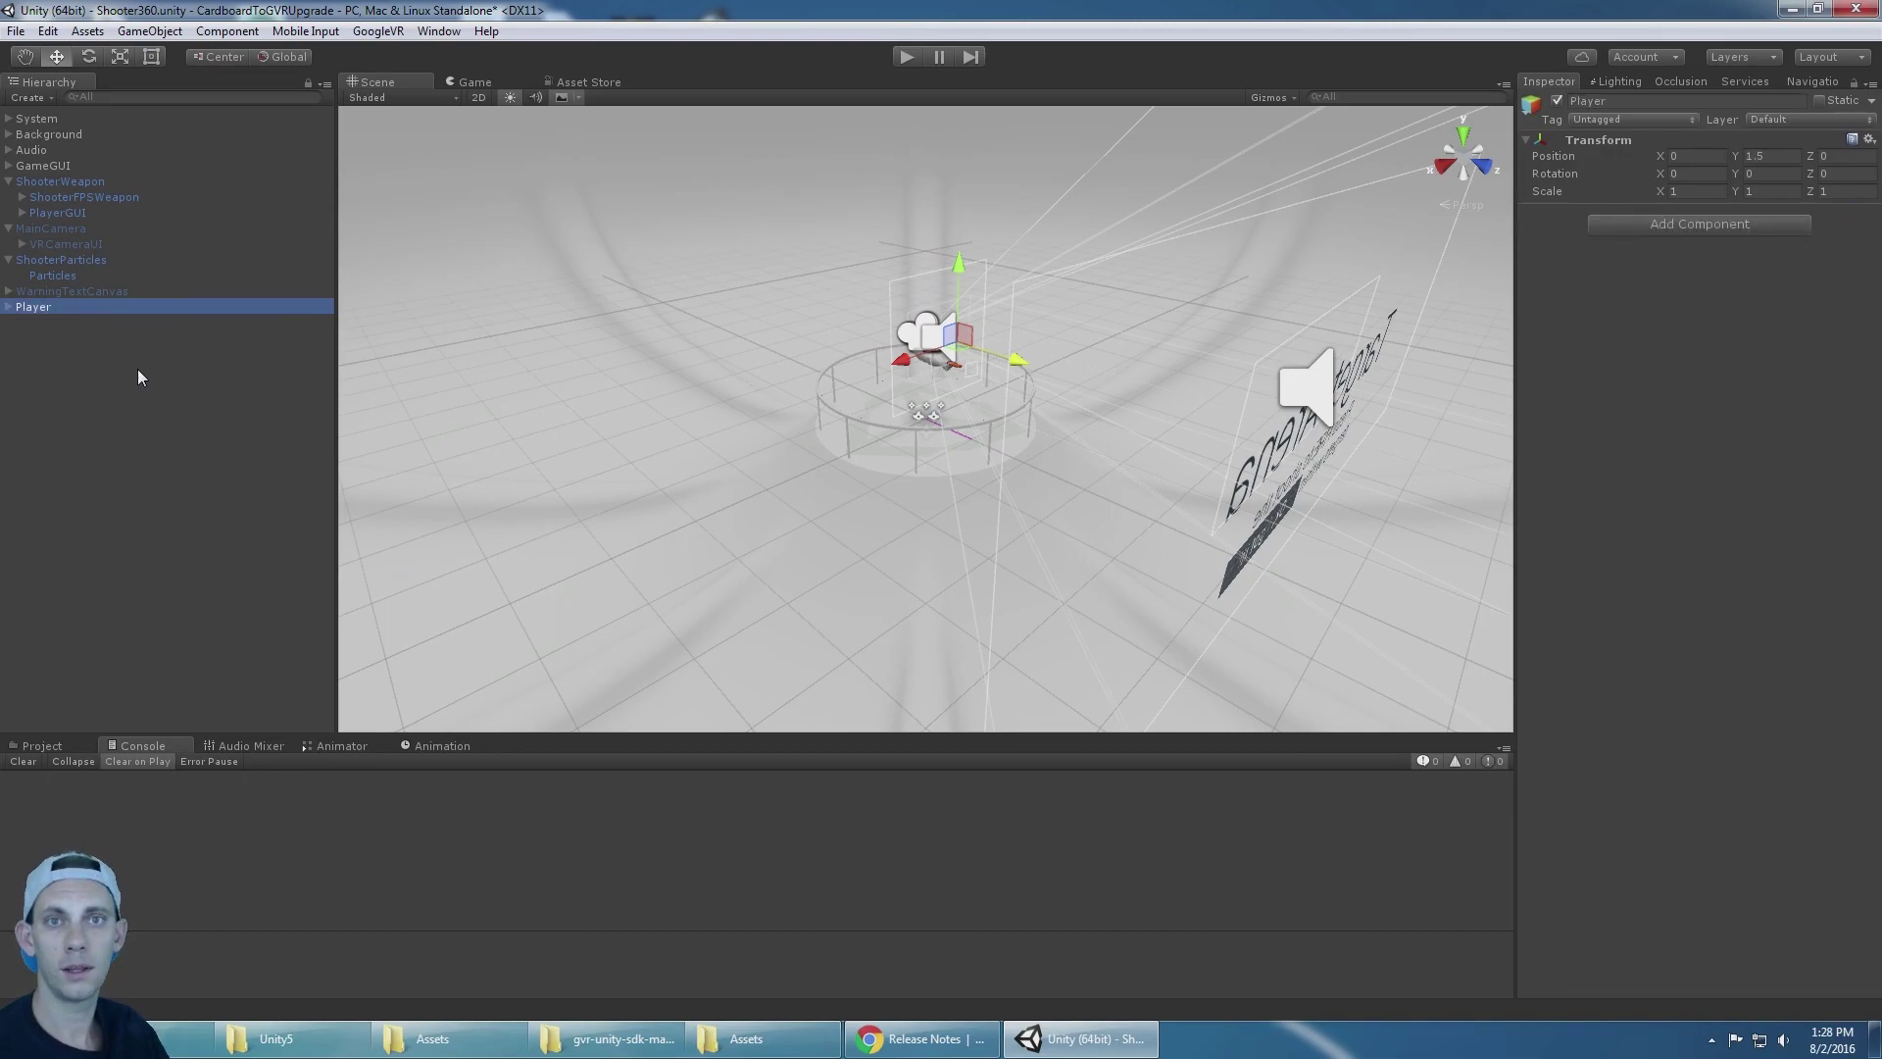